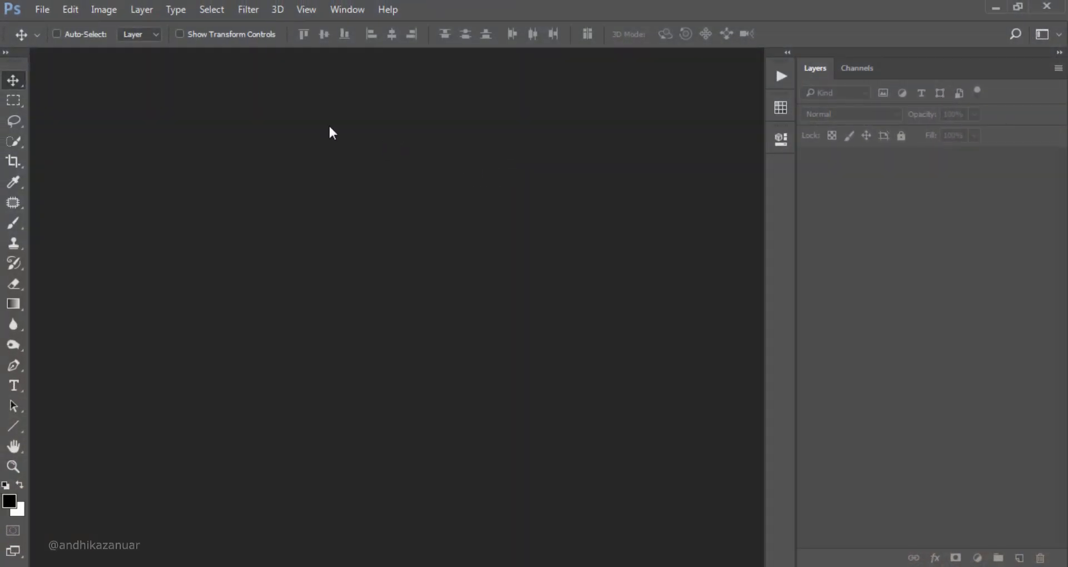
Start a new document sized 2500 × 1700 pixels at 200 ppi.
click(42, 10)
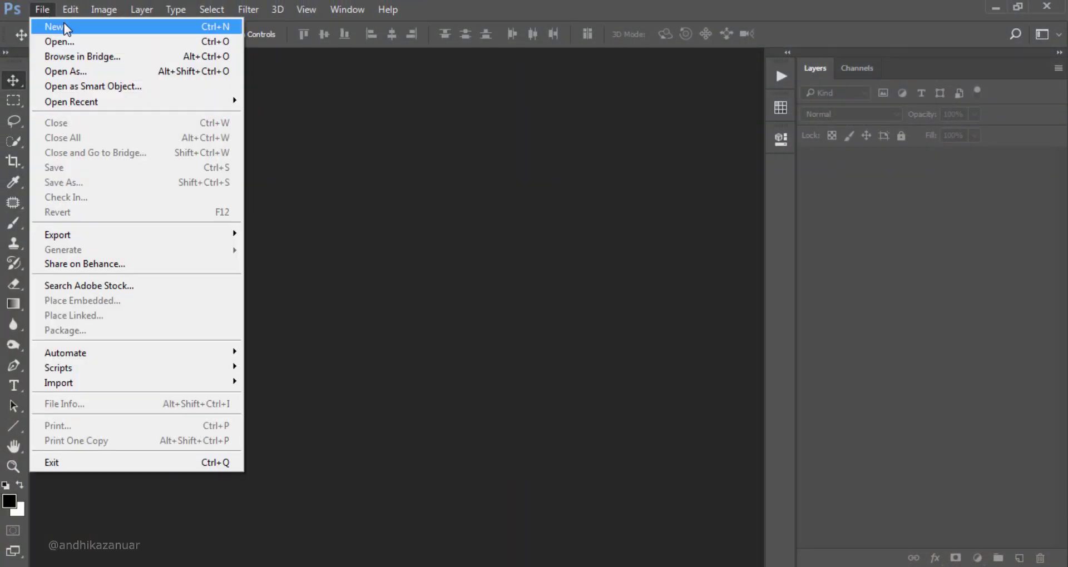
click(82, 29)
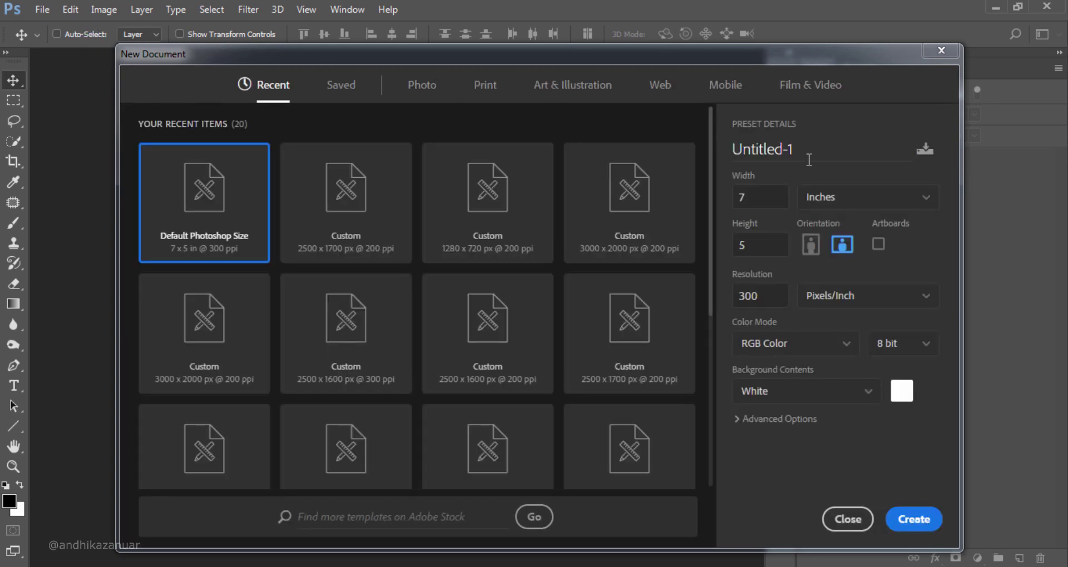
click(861, 199)
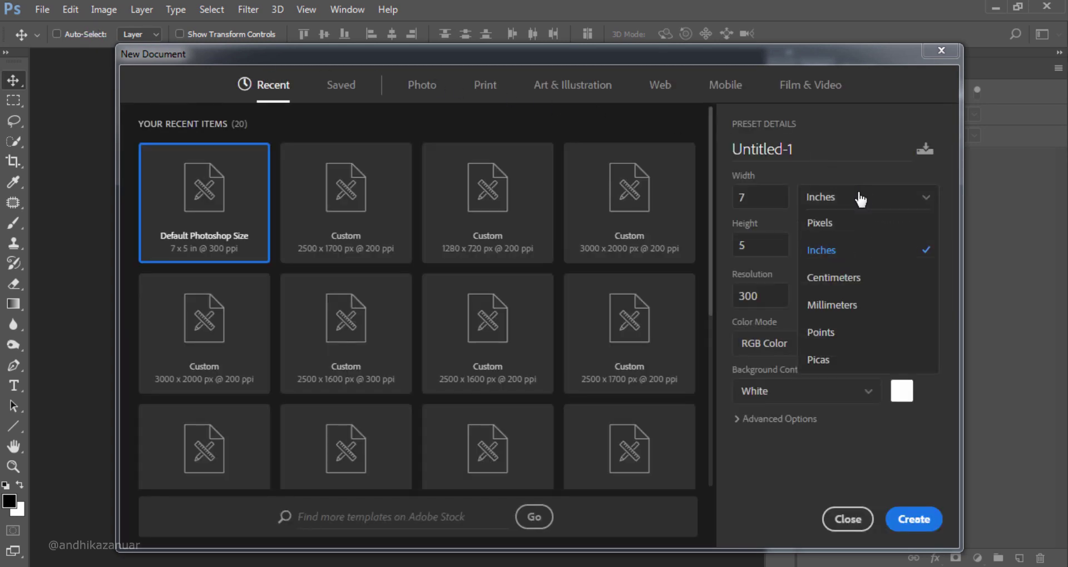
click(855, 221)
drag(781, 198, 729, 198)
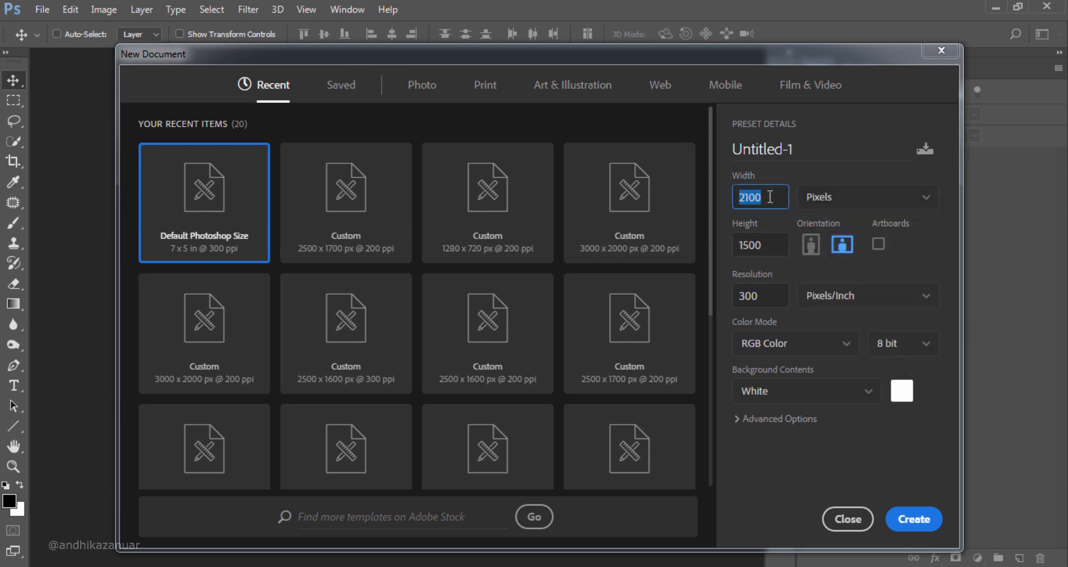
text(2500)
drag(778, 245, 729, 245)
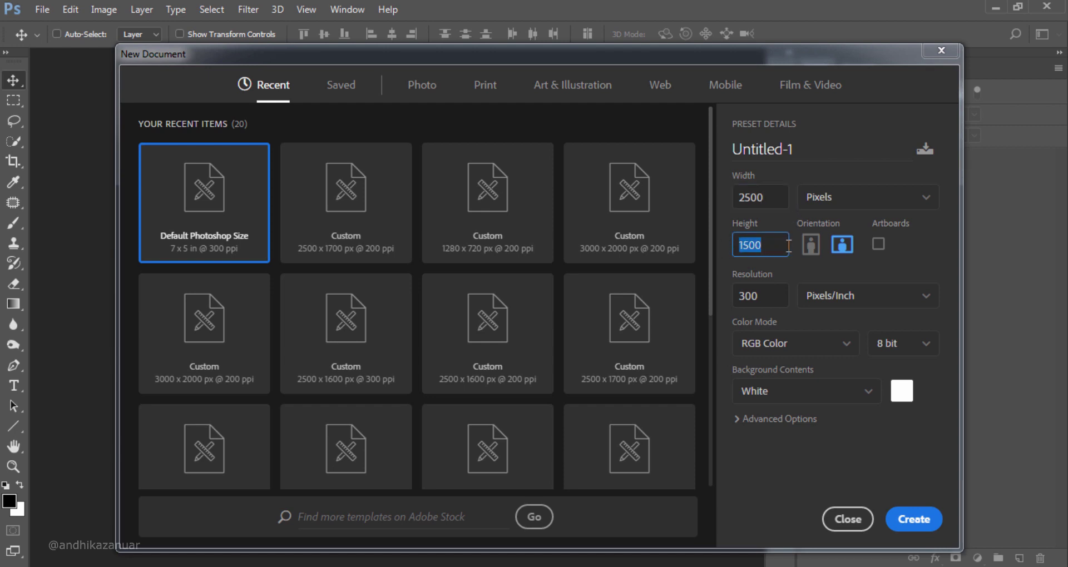
text(1)
text(700)
double_click(757, 296)
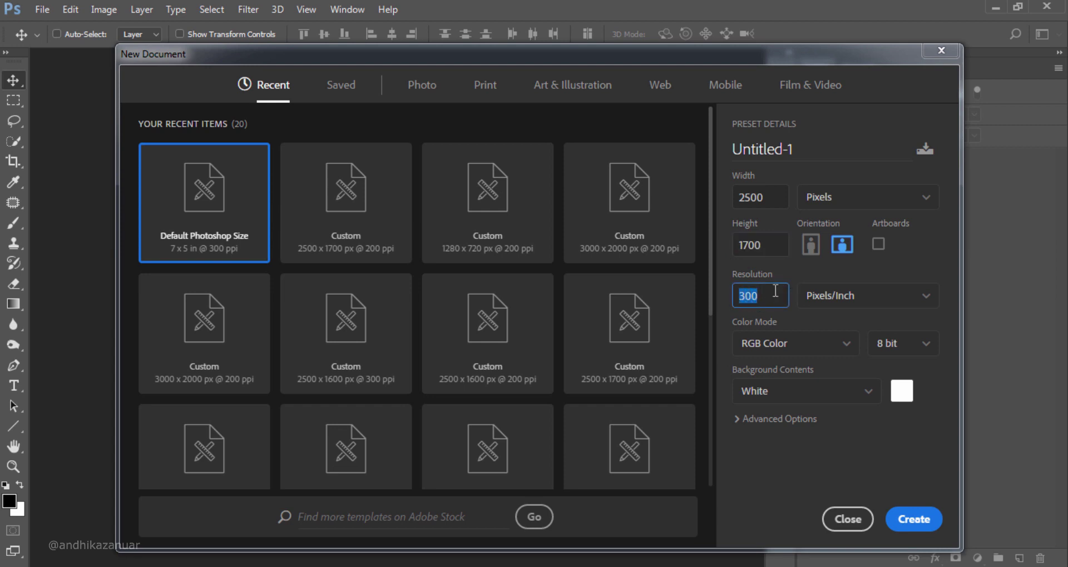
text(200)
Give the new document a #939393 grey background and create it.
click(907, 391)
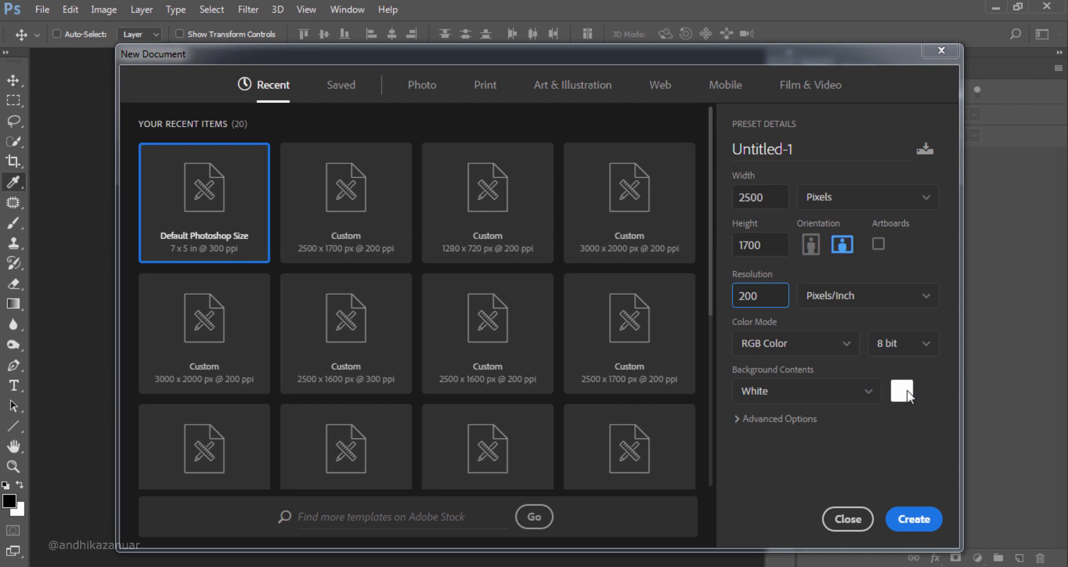
drag(587, 262, 586, 272)
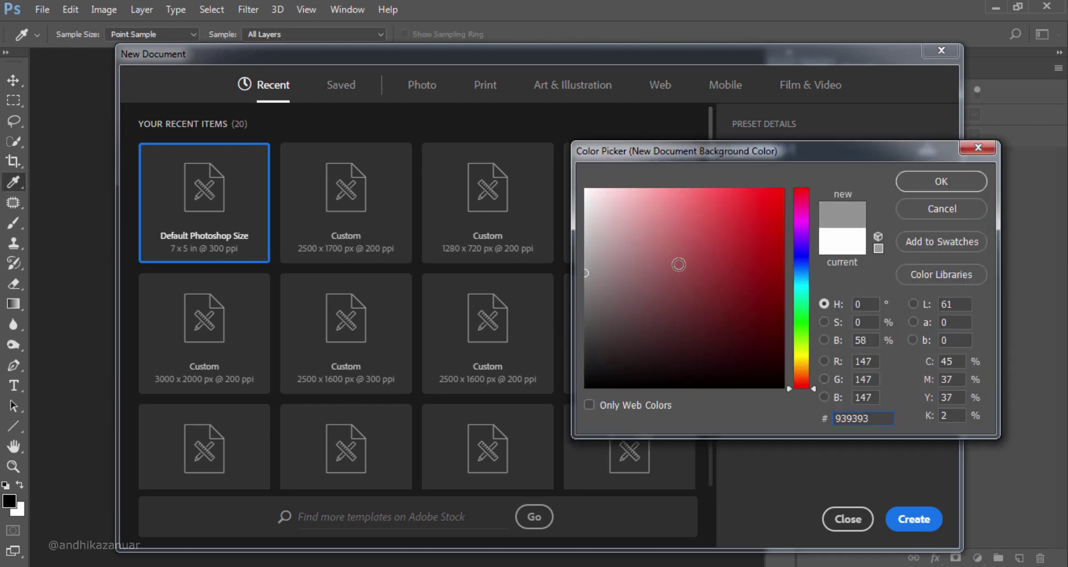
click(924, 185)
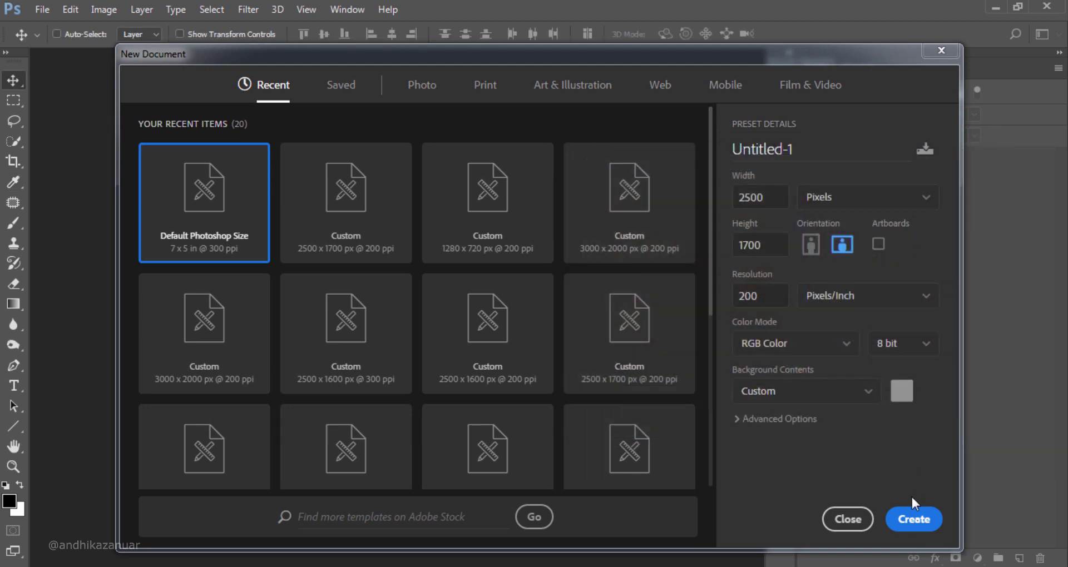
click(914, 519)
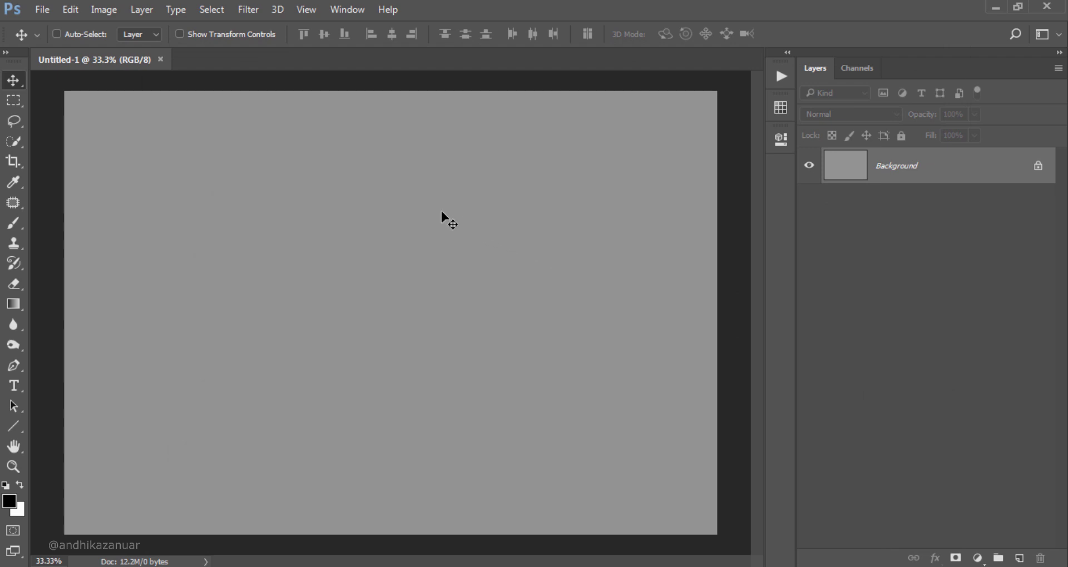
Place the fog_34_by_jin_kstock photo nudged slightly down, then rasterize its layer.
click(42, 10)
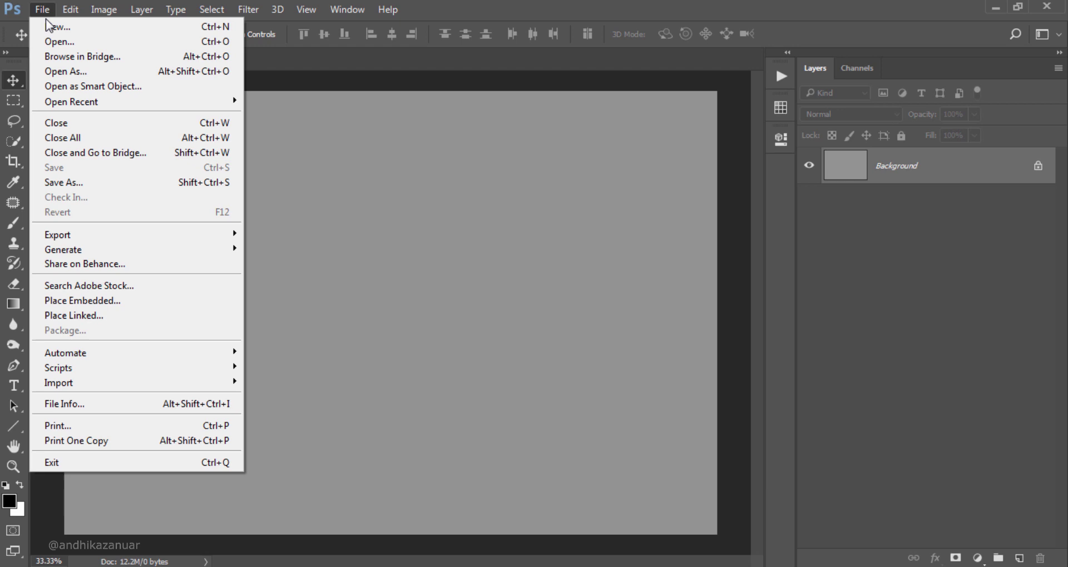
click(73, 43)
click(379, 128)
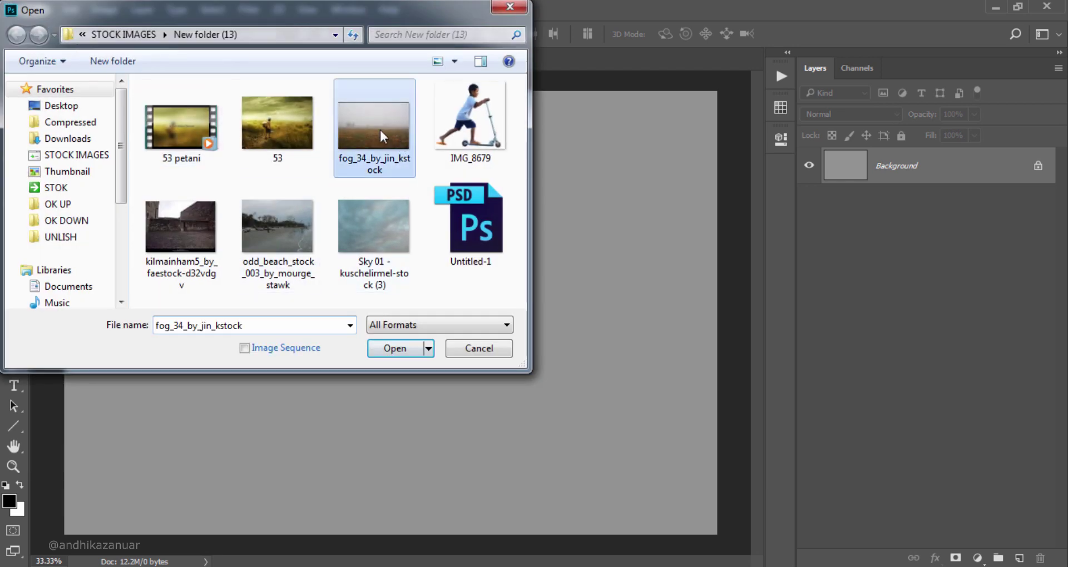
click(409, 348)
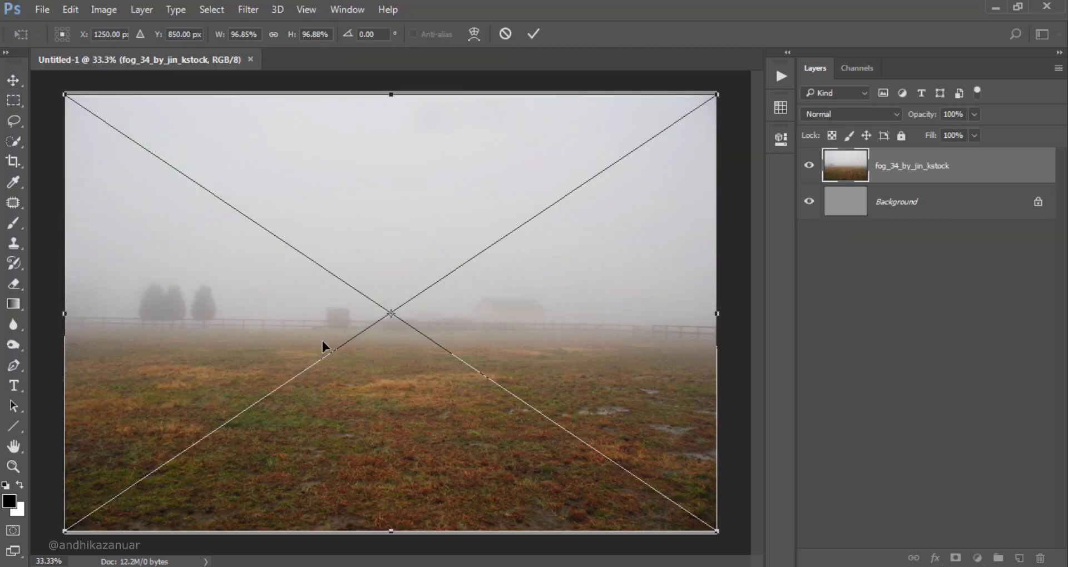
drag(372, 228, 372, 232)
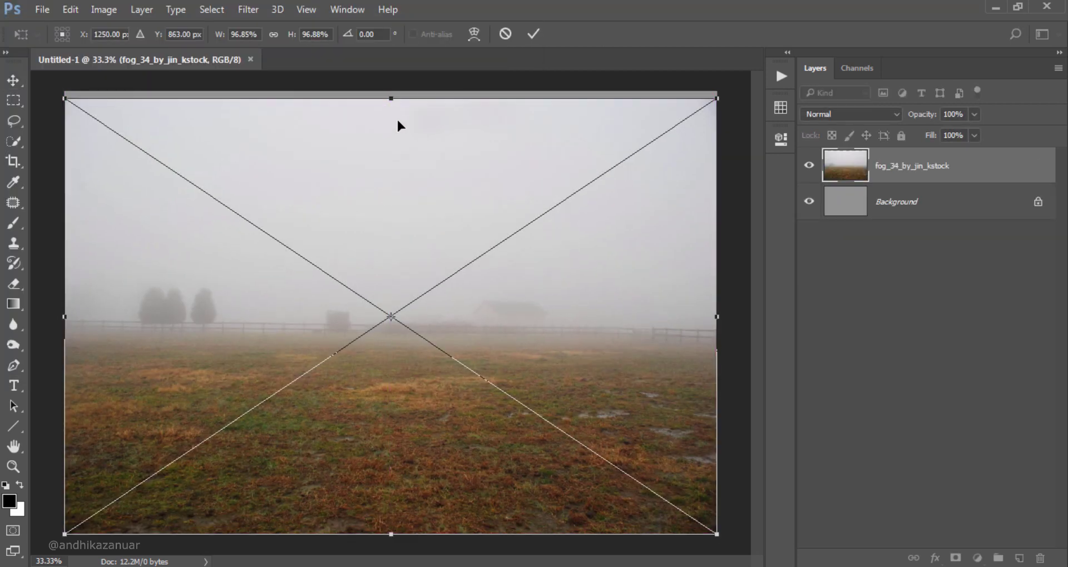
click(533, 34)
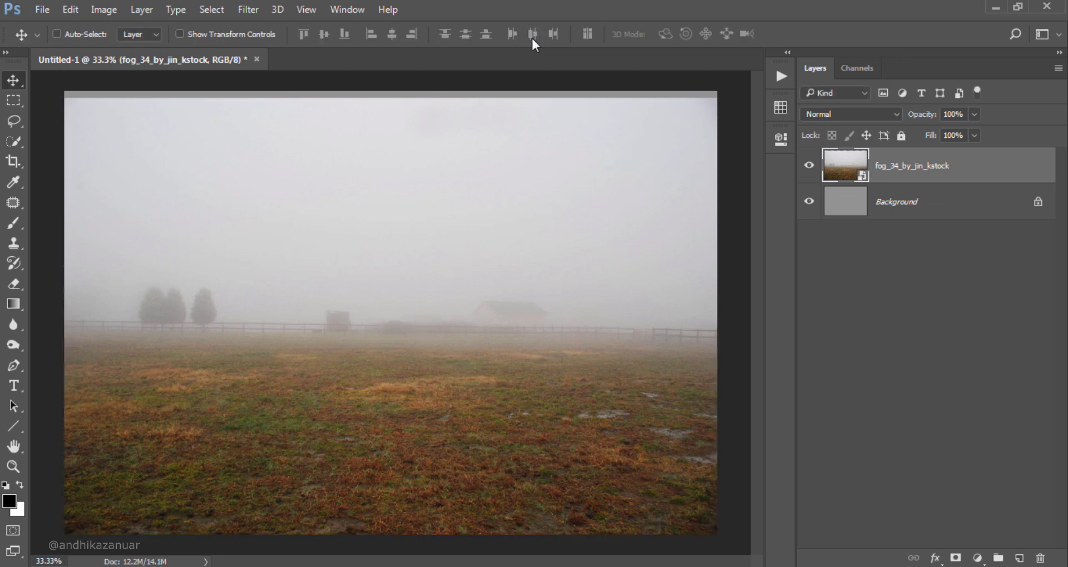
right_click(984, 165)
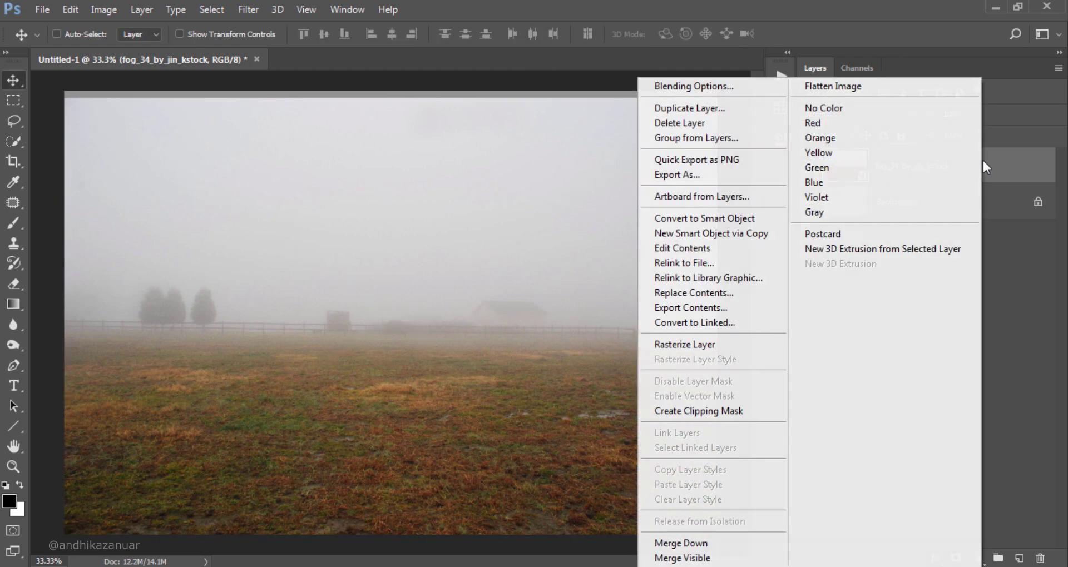
click(729, 344)
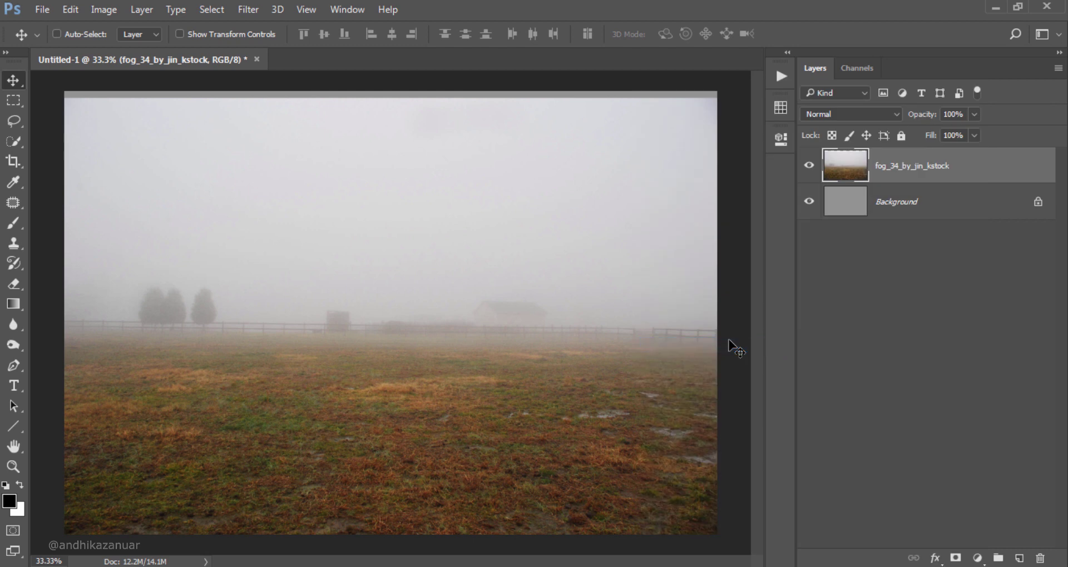
Mask the fog layer with a black-to-white vertical gradient over the sky and apply the mask.
click(956, 558)
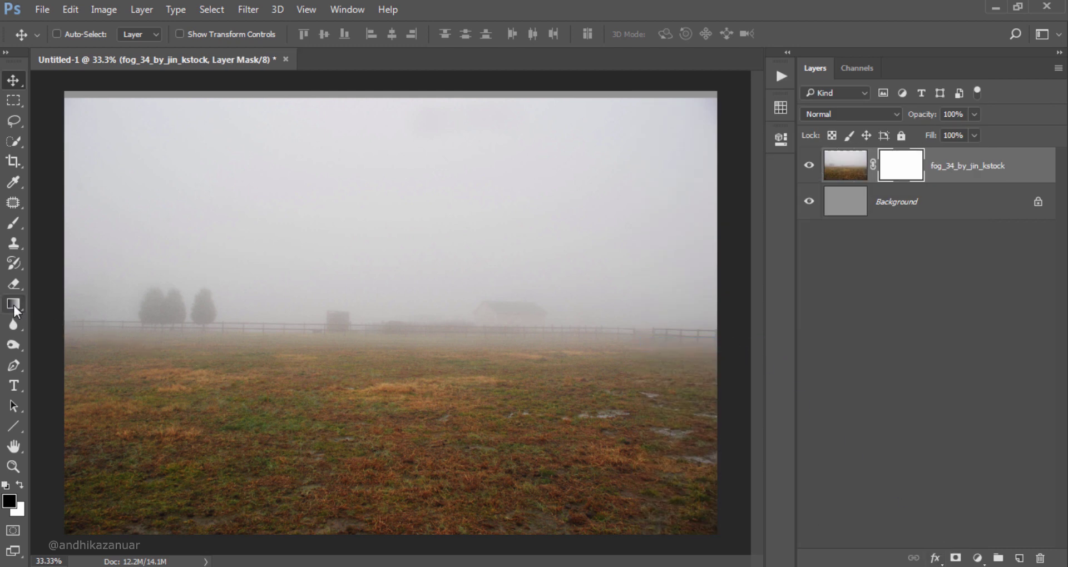
click(14, 306)
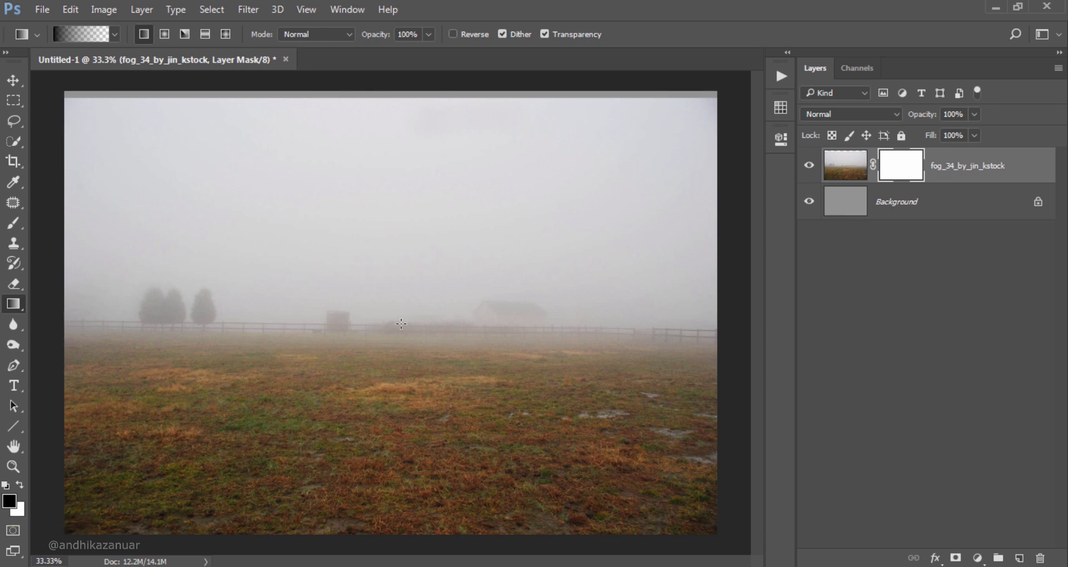
drag(405, 258, 406, 345)
drag(400, 221, 401, 363)
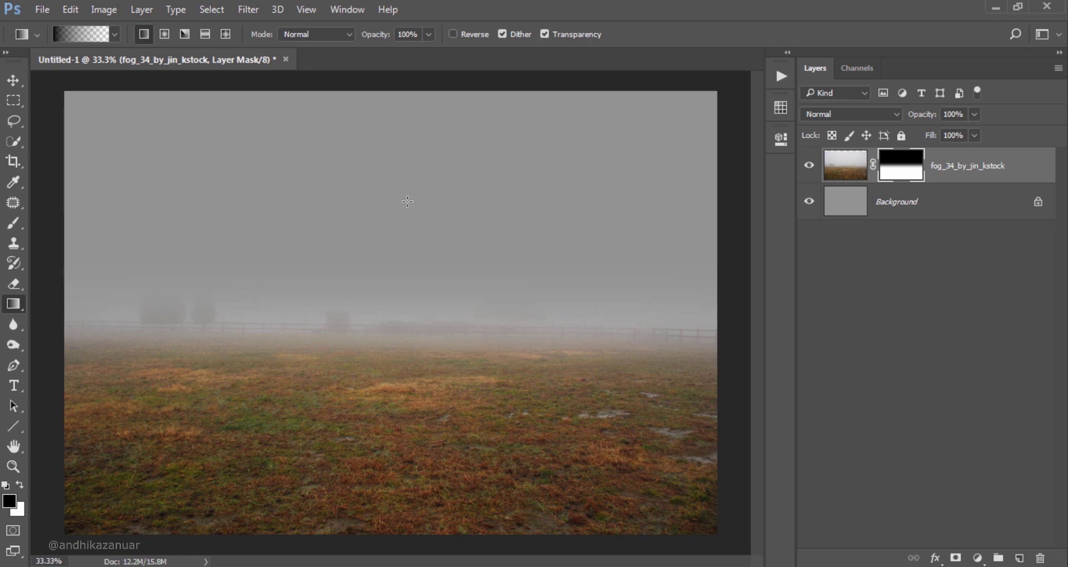
click(14, 80)
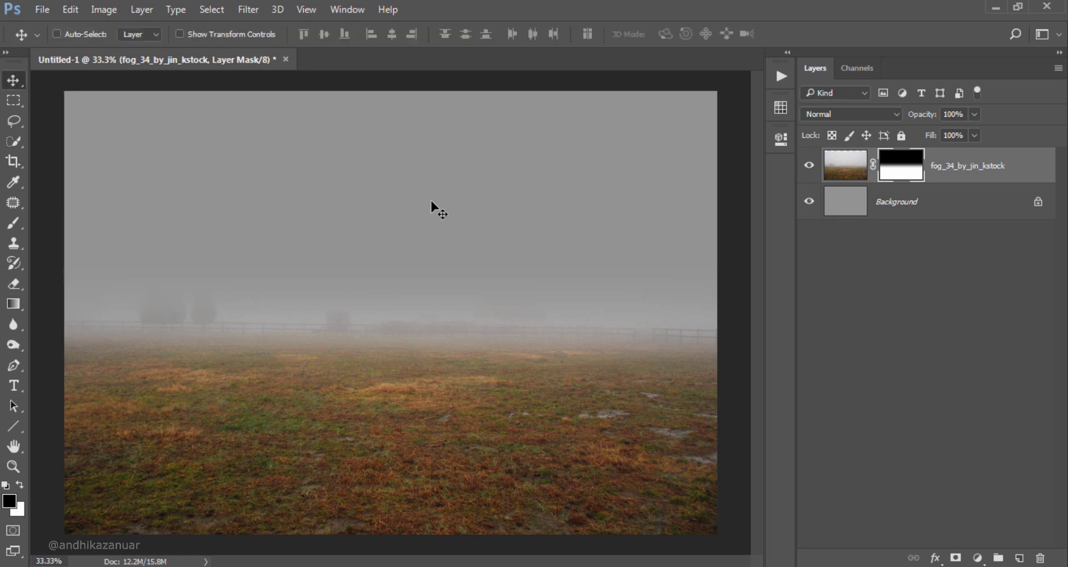
right_click(898, 168)
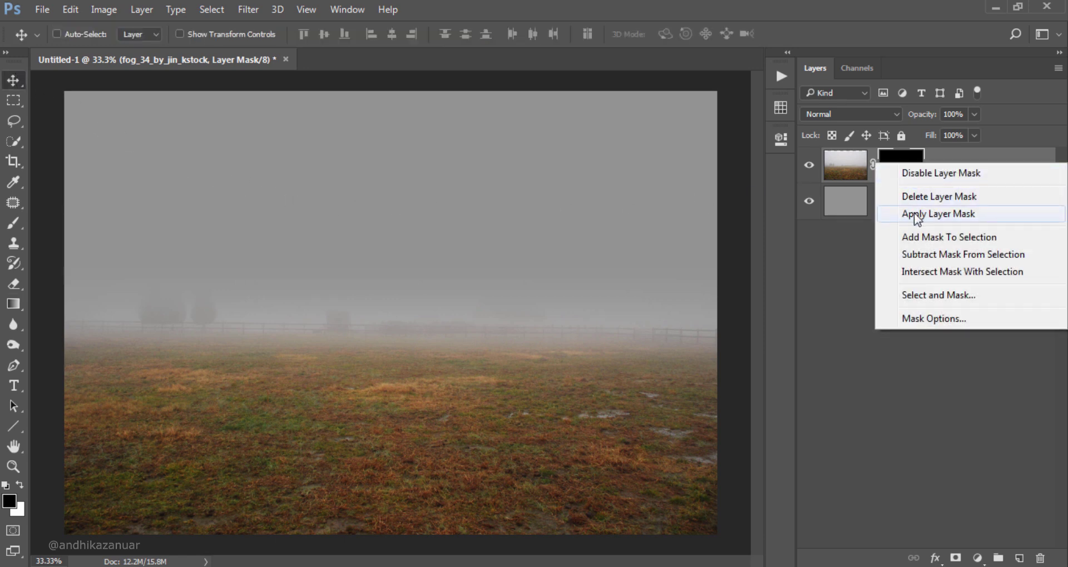
click(913, 214)
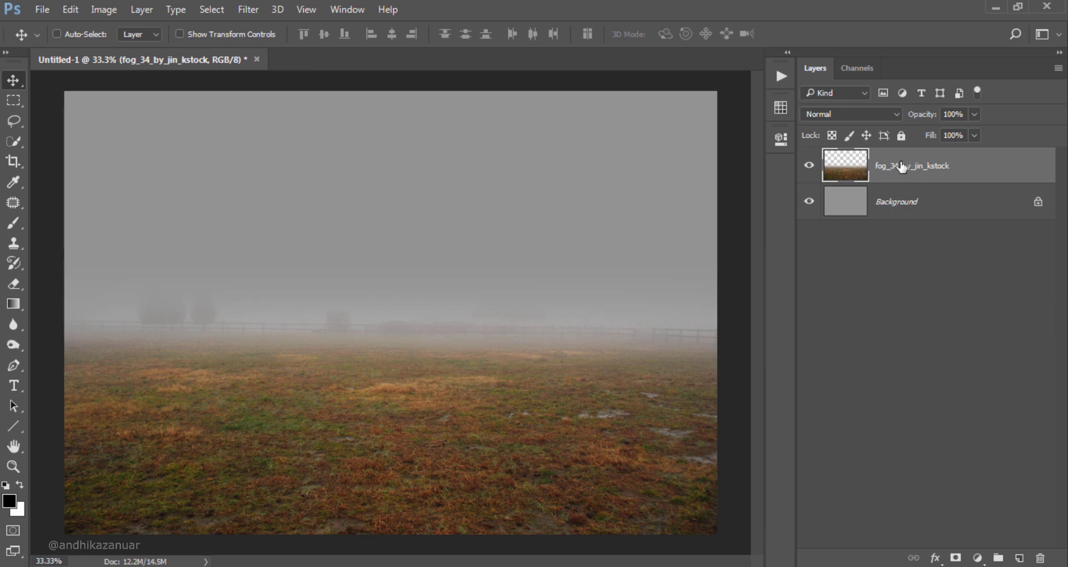
key(ctrl+t)
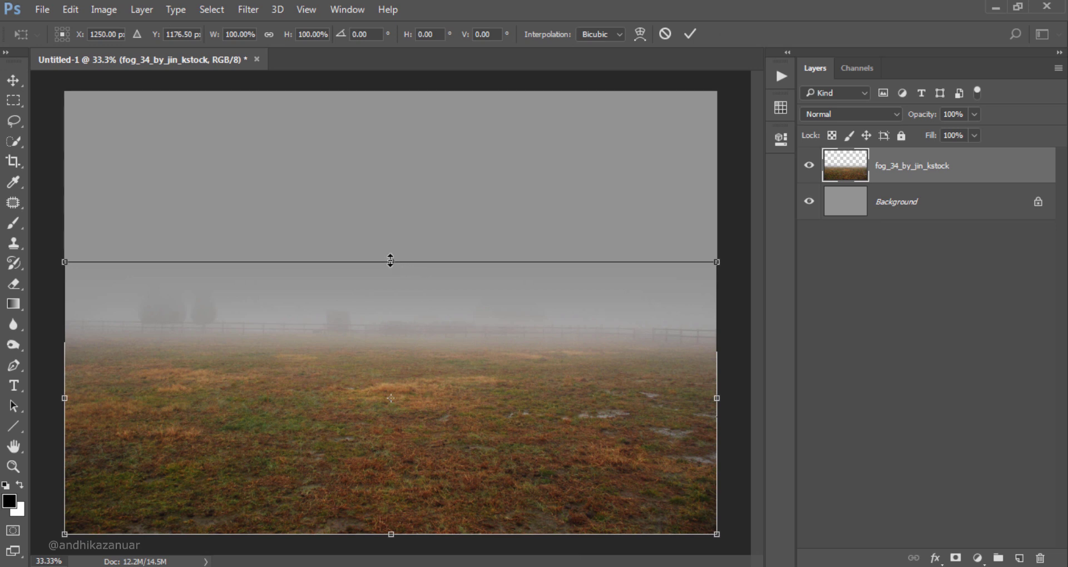
Squash the fog layer from its top edge to about 71% height.
mouse_move(391, 262)
mouse_down()
mouse_move(393, 353)
mouse_move(394, 336)
mouse_move(400, 340)
mouse_up()
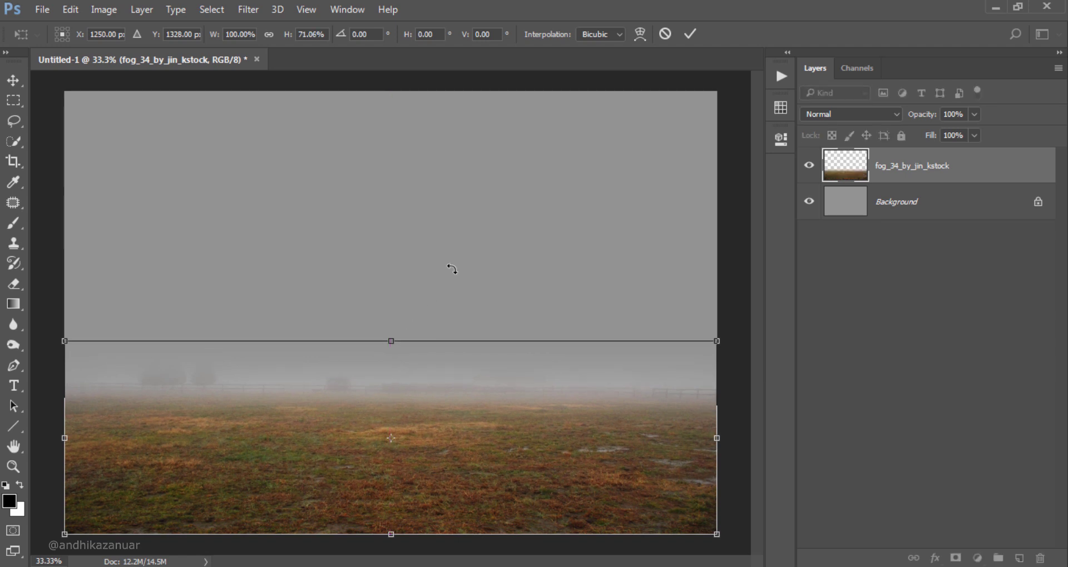
click(692, 33)
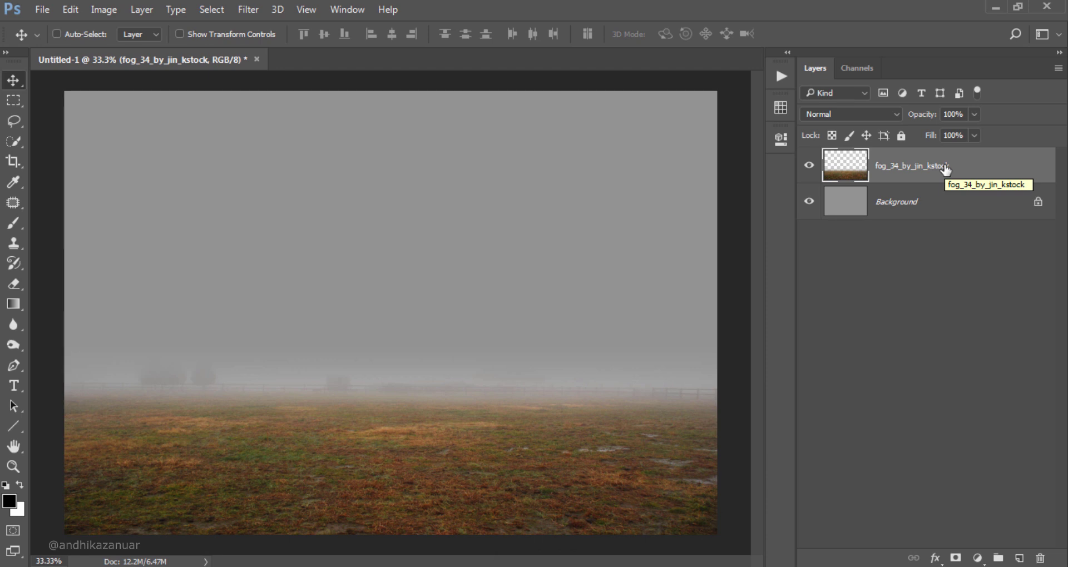
key(ctrl+u)
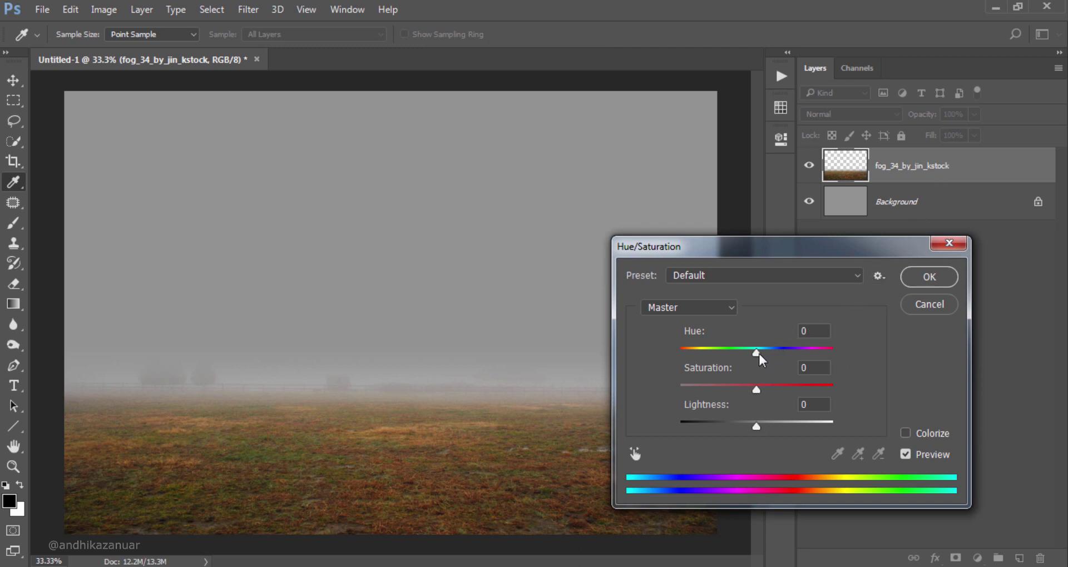
Shift the fog layer's hue +14 toward green.
drag(757, 354, 768, 351)
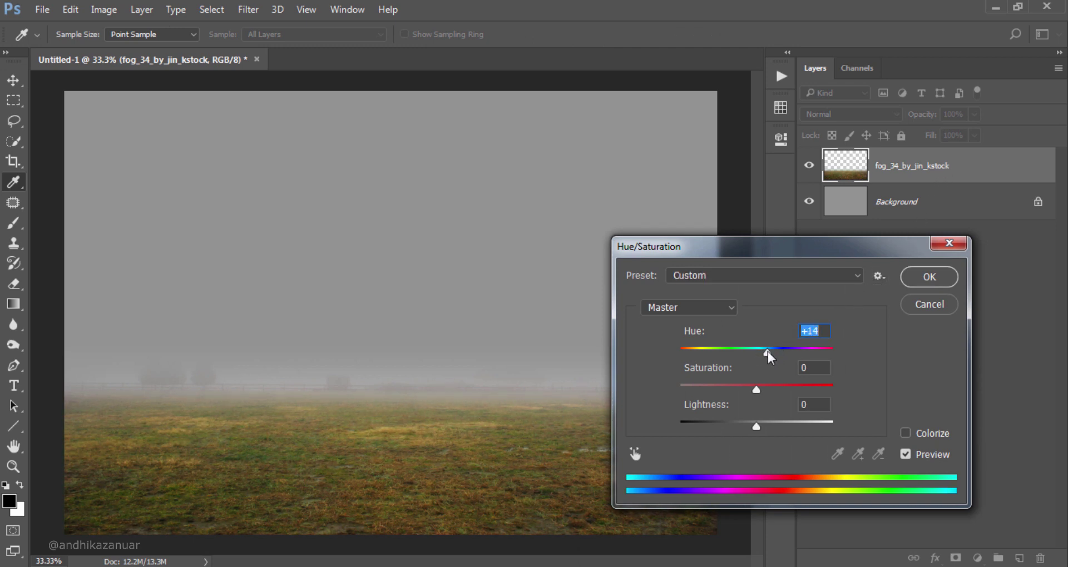
click(812, 332)
click(927, 283)
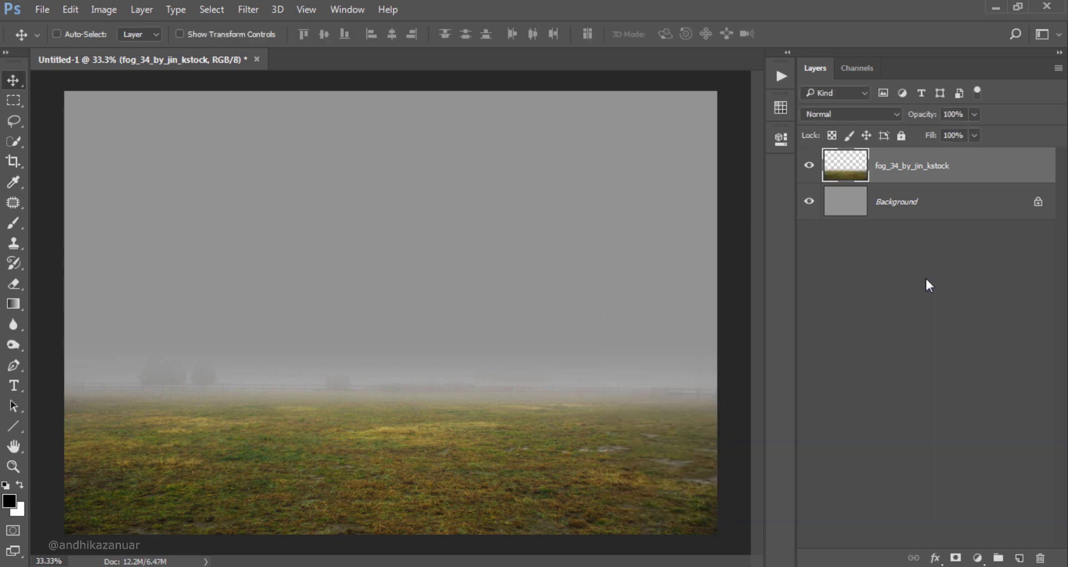
Raise the fog layer's brightness and contrast with Brightness/Contrast.
click(109, 11)
mouse_move(128, 49)
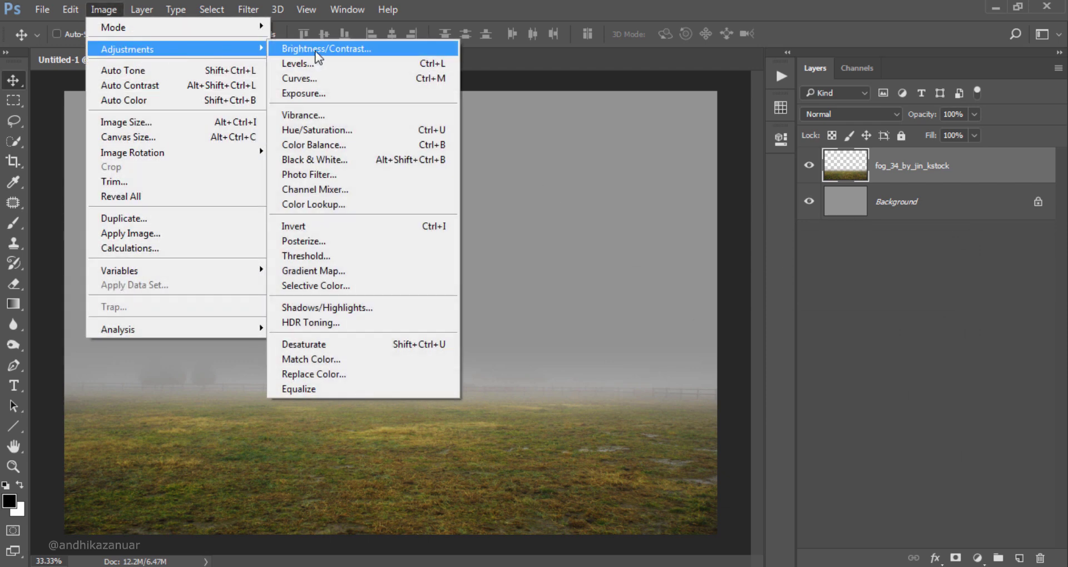
click(316, 51)
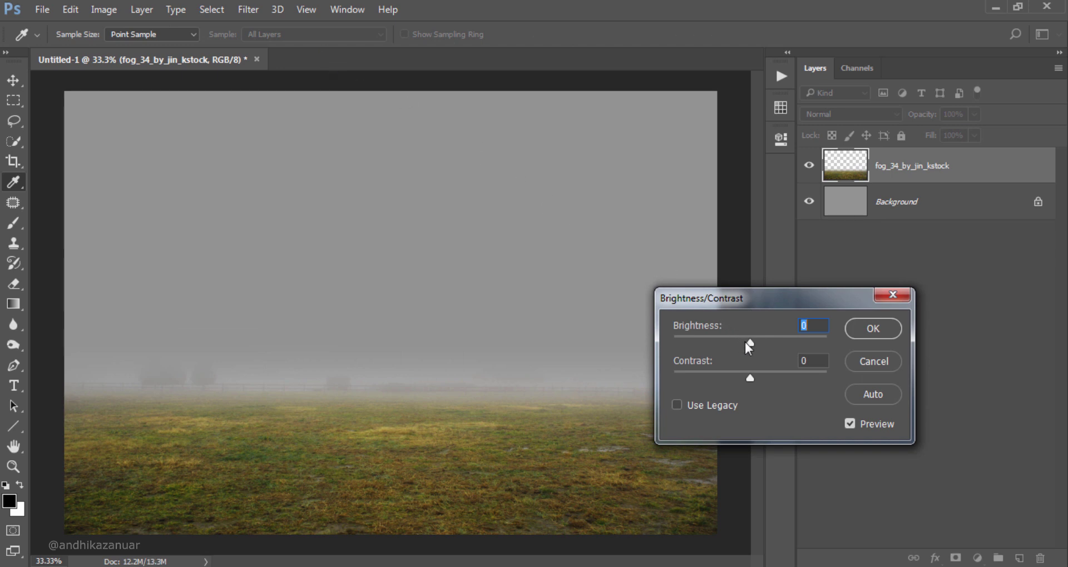
drag(750, 343, 760, 344)
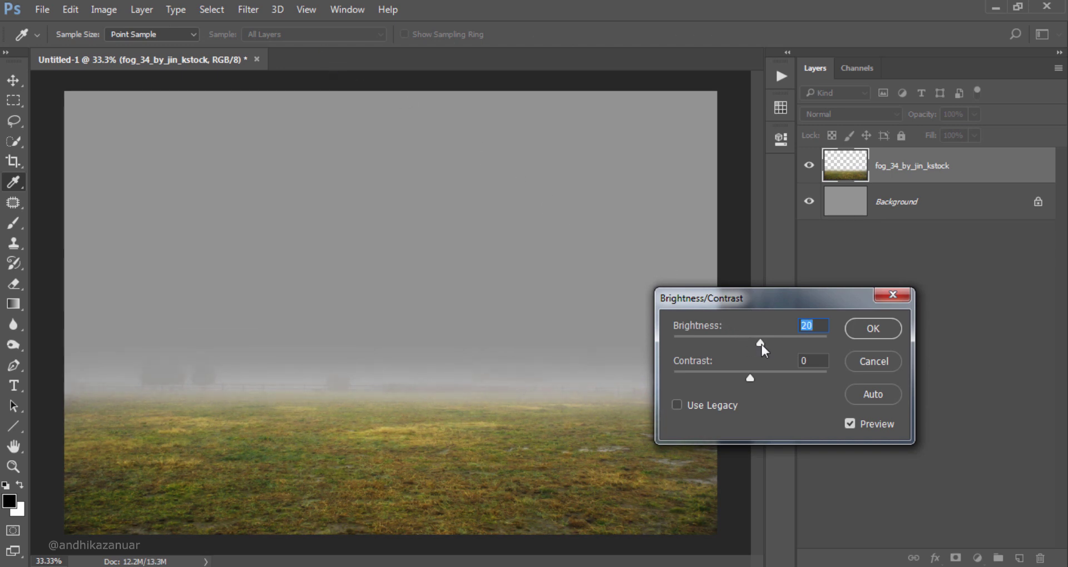
drag(749, 378, 762, 378)
click(819, 360)
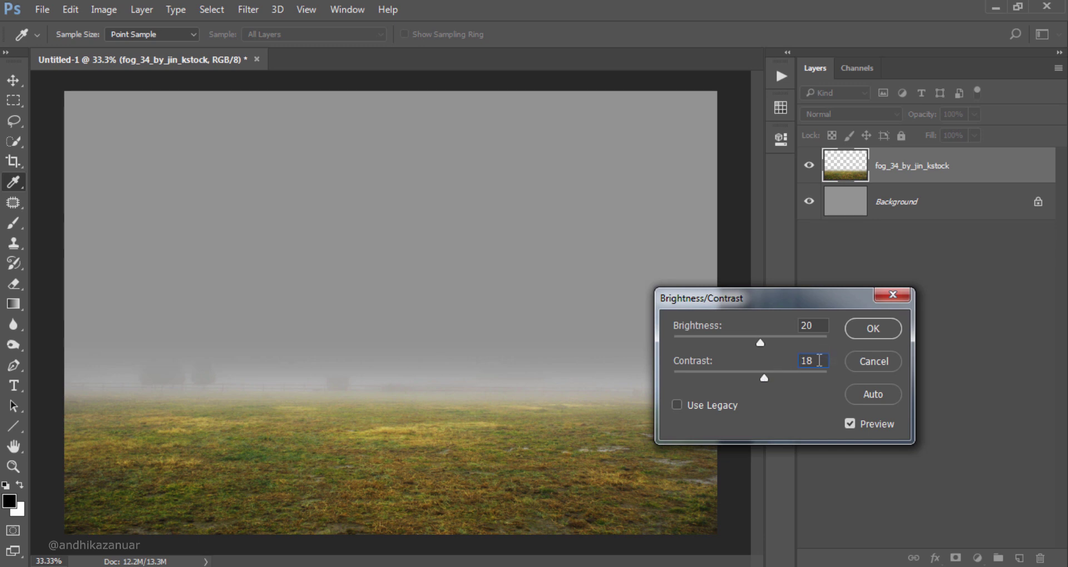
click(876, 322)
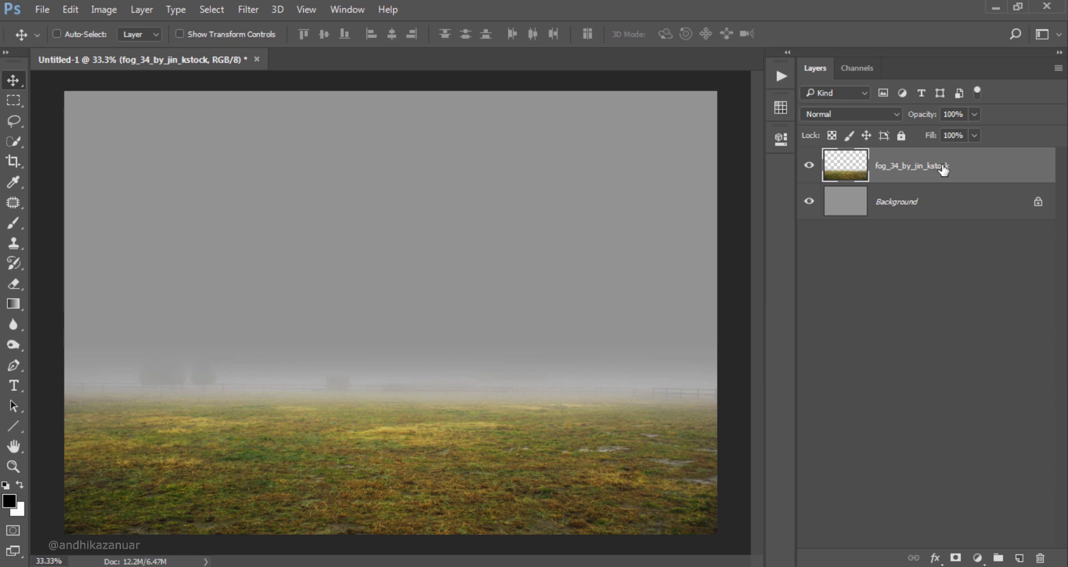
Raise the Levels black input slightly to deepen the darkest tones.
key(ctrl+l)
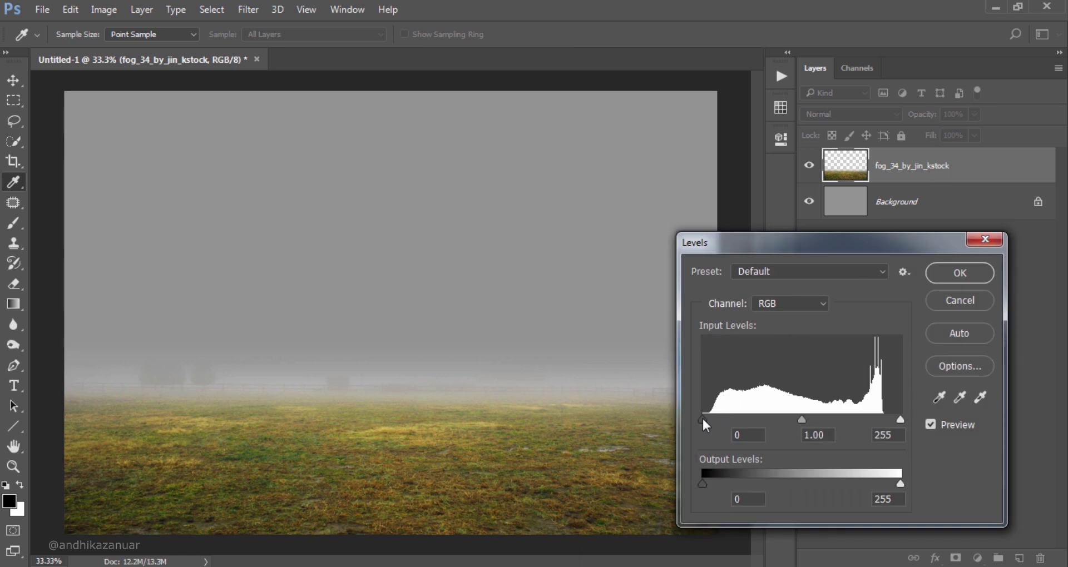
drag(703, 421, 707, 420)
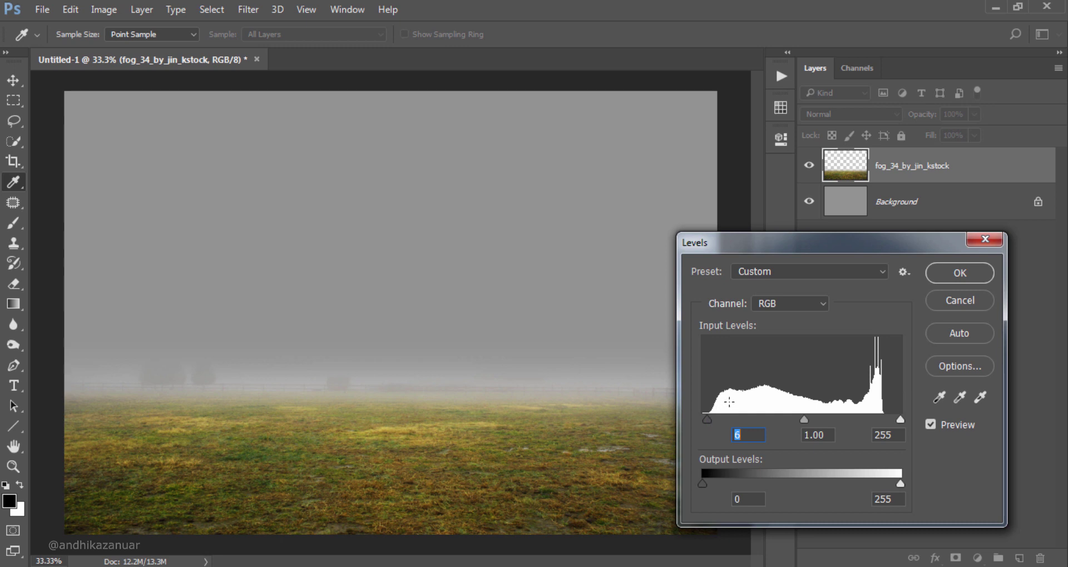
click(938, 272)
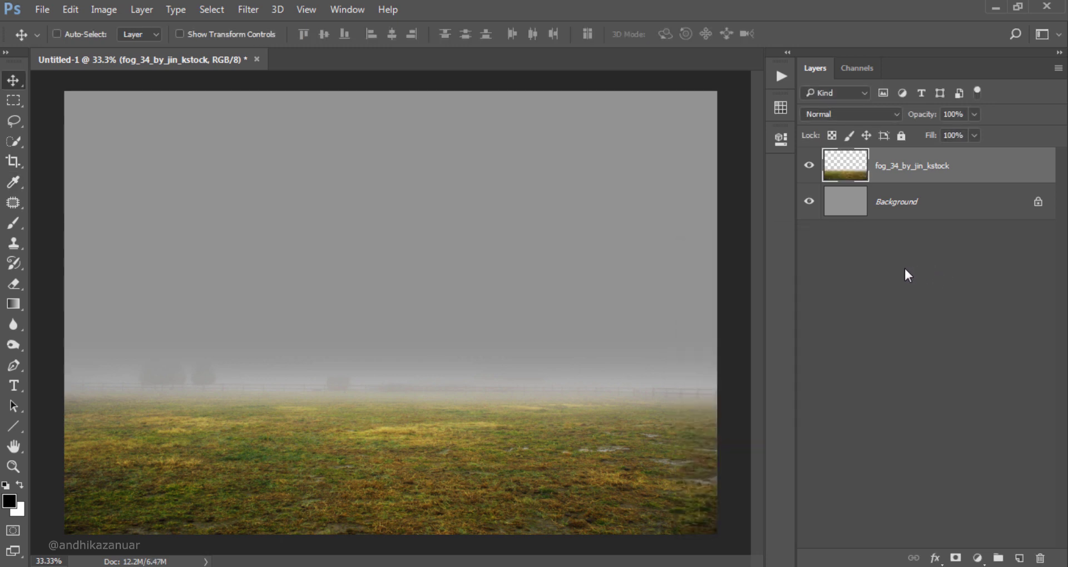
click(42, 9)
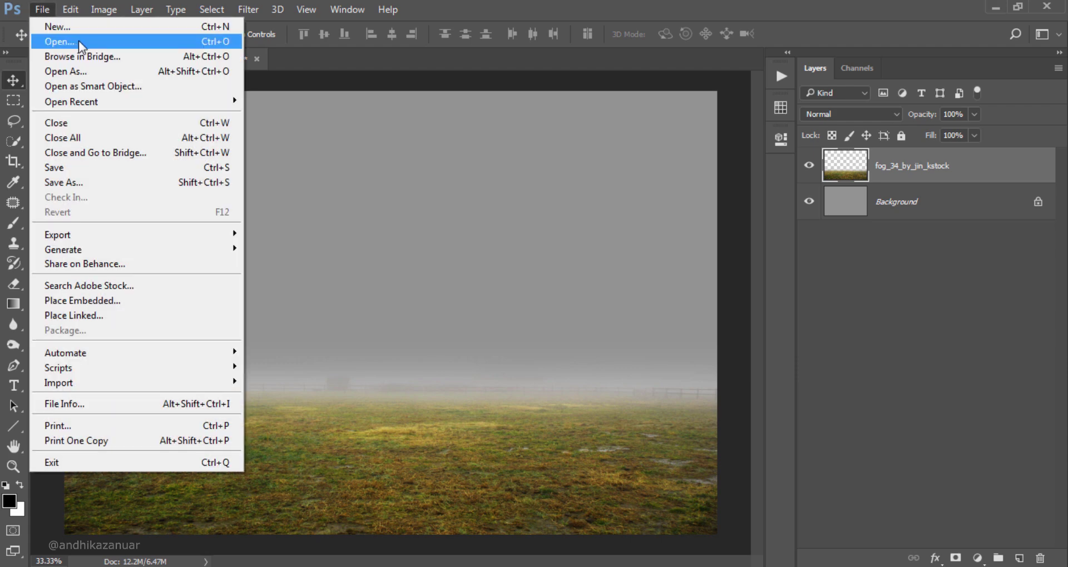
Place the kilmainham5 courtyard photo stretched to canvas width and shortened from the top.
click(79, 41)
click(198, 228)
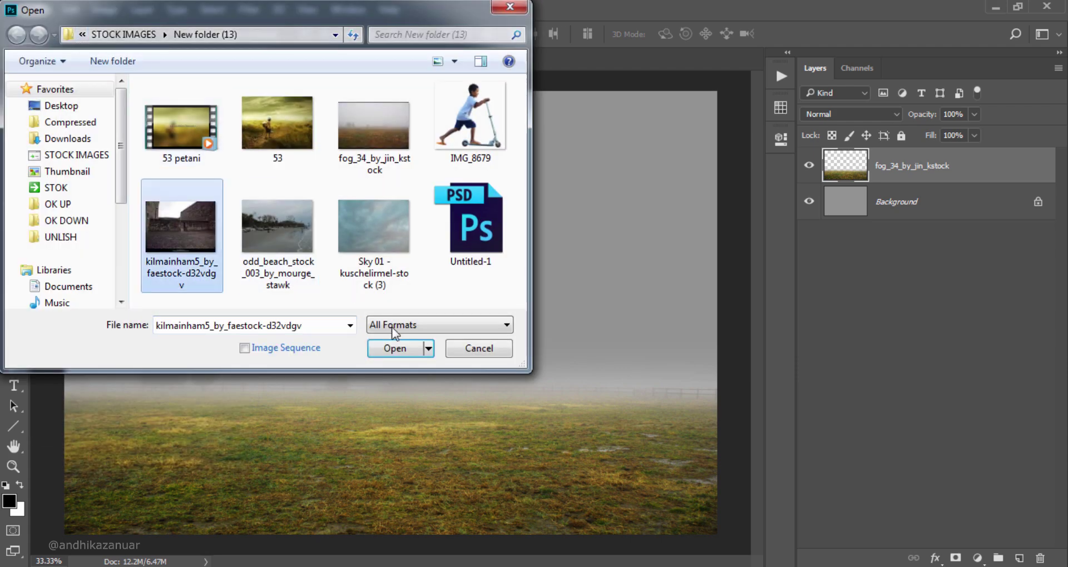
click(405, 348)
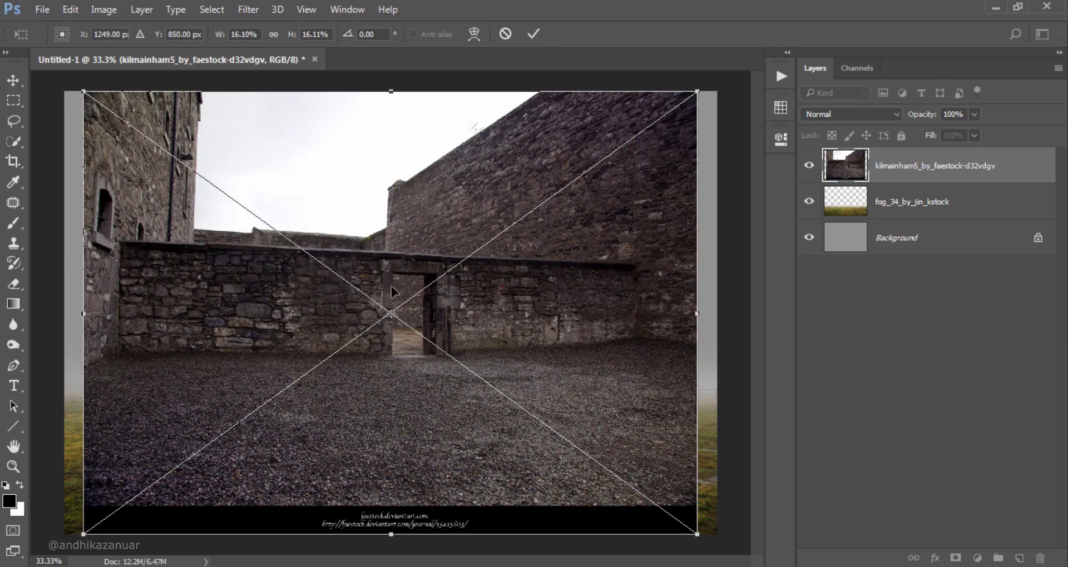
drag(697, 313, 718, 312)
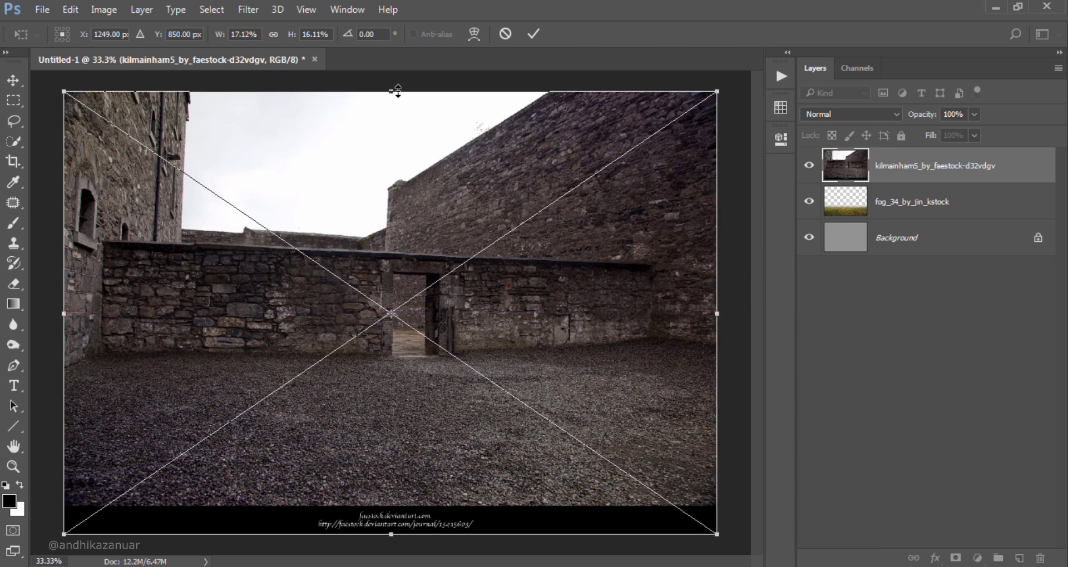
drag(391, 91, 393, 231)
click(533, 34)
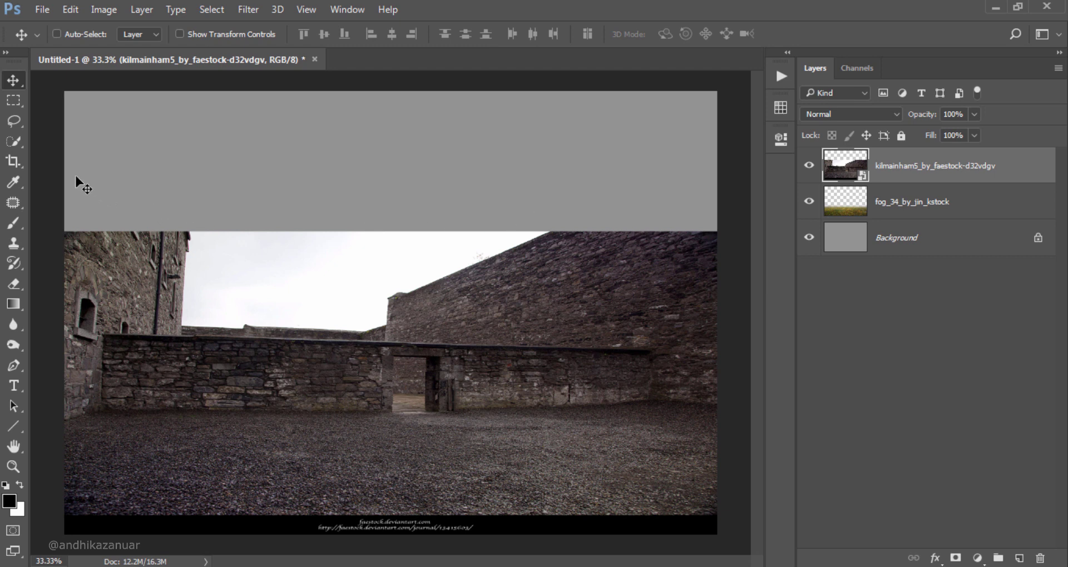
click(13, 100)
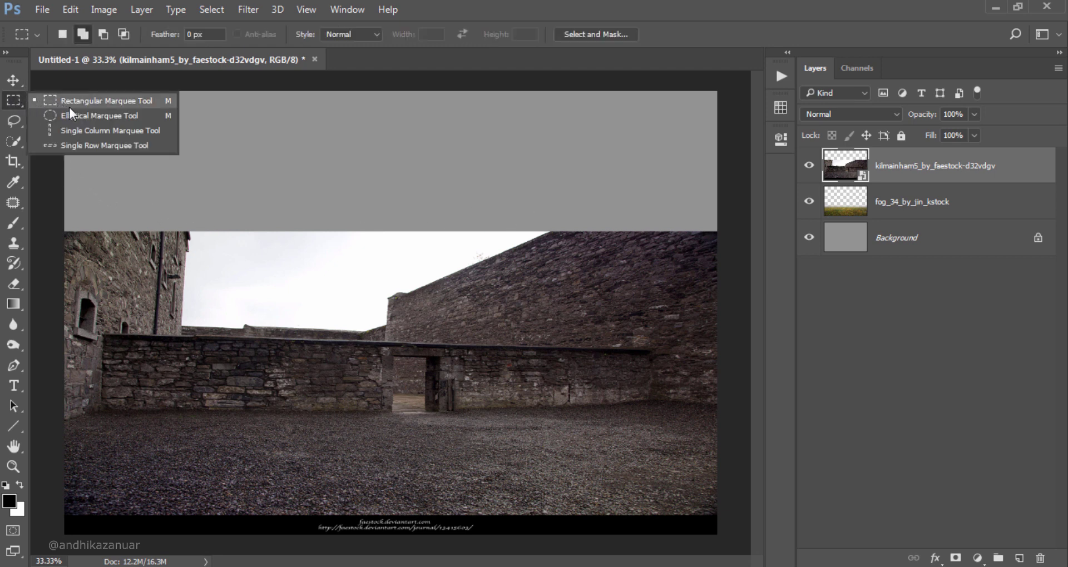
click(112, 115)
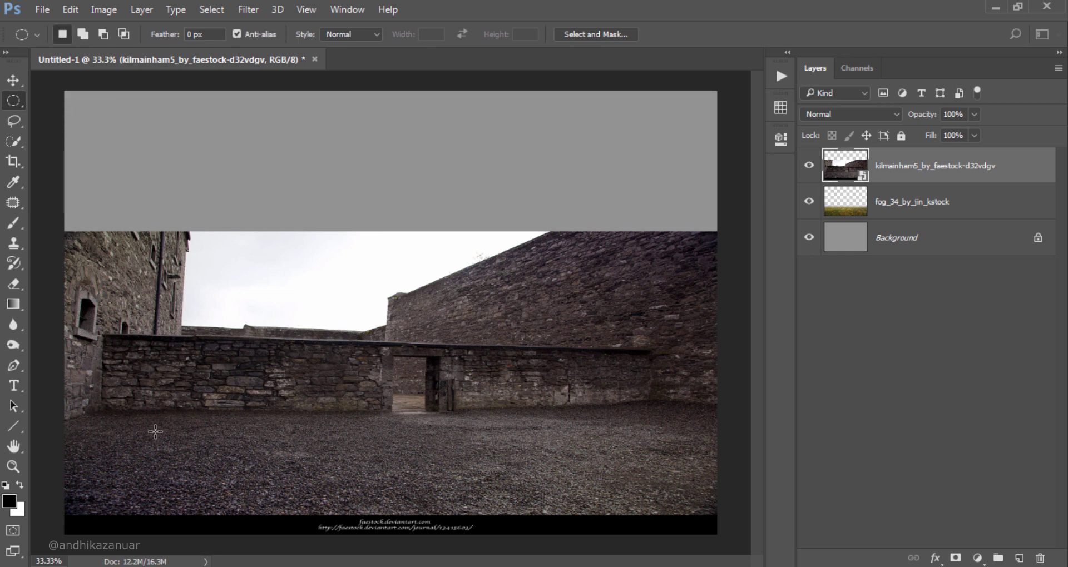
Trim the courtyard layer to an oval gravel patch with an applied mask and move it lower.
mouse_move(101, 436)
mouse_down()
mouse_move(690, 496)
mouse_move(682, 499)
mouse_up()
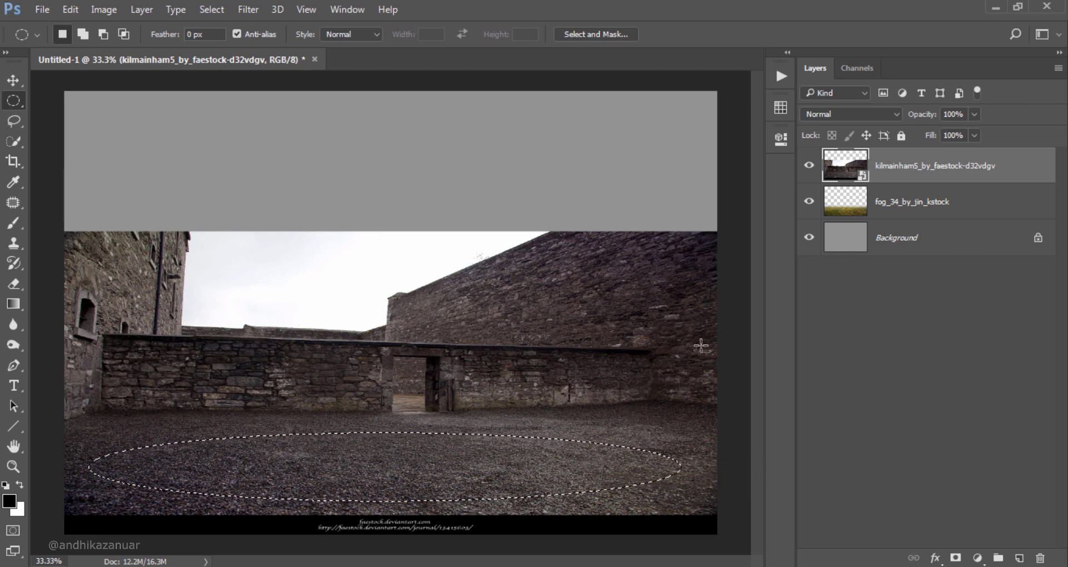
click(954, 557)
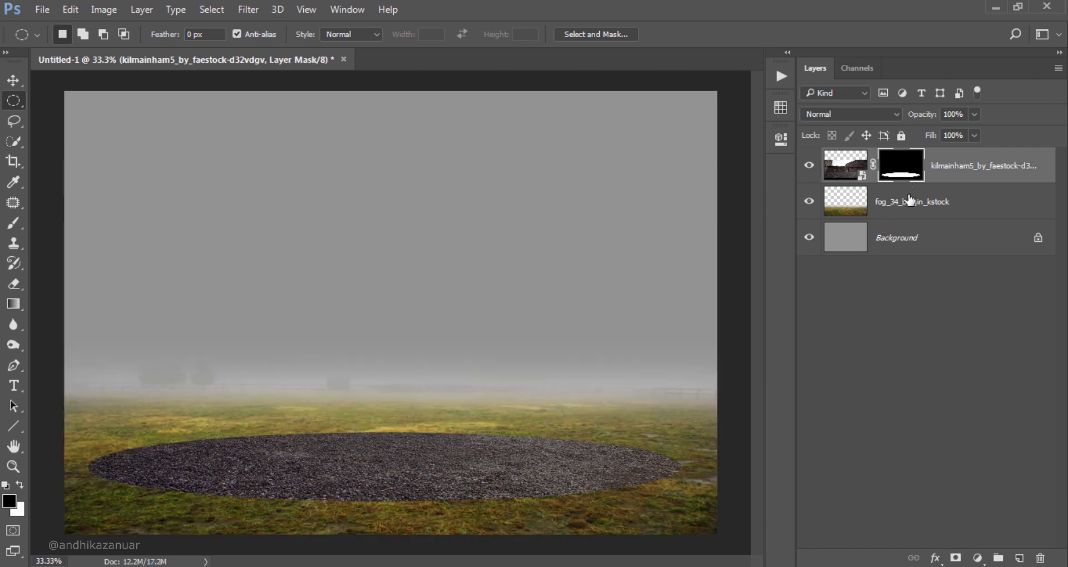
right_click(1013, 168)
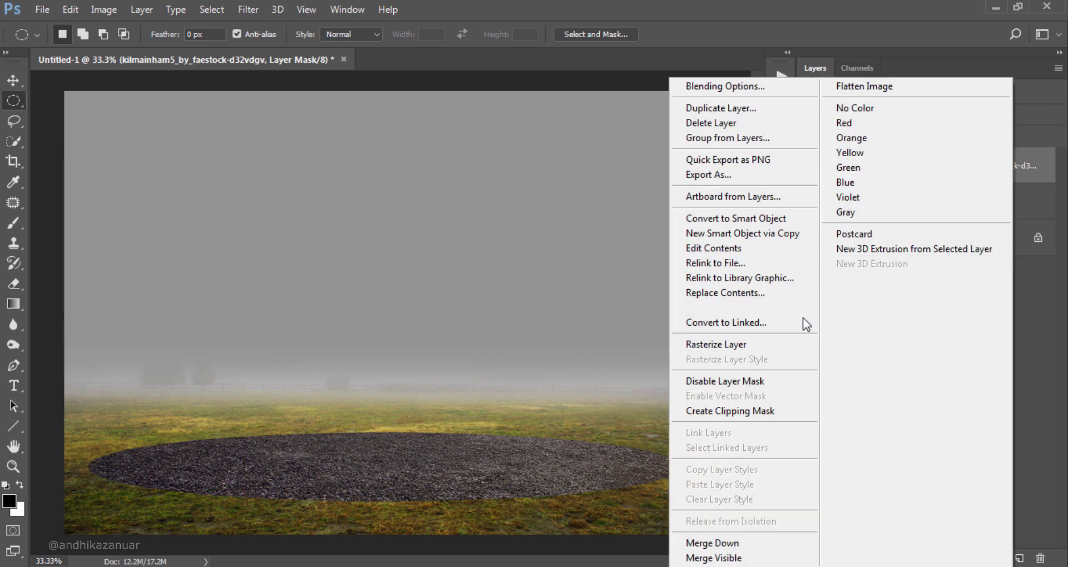
click(769, 346)
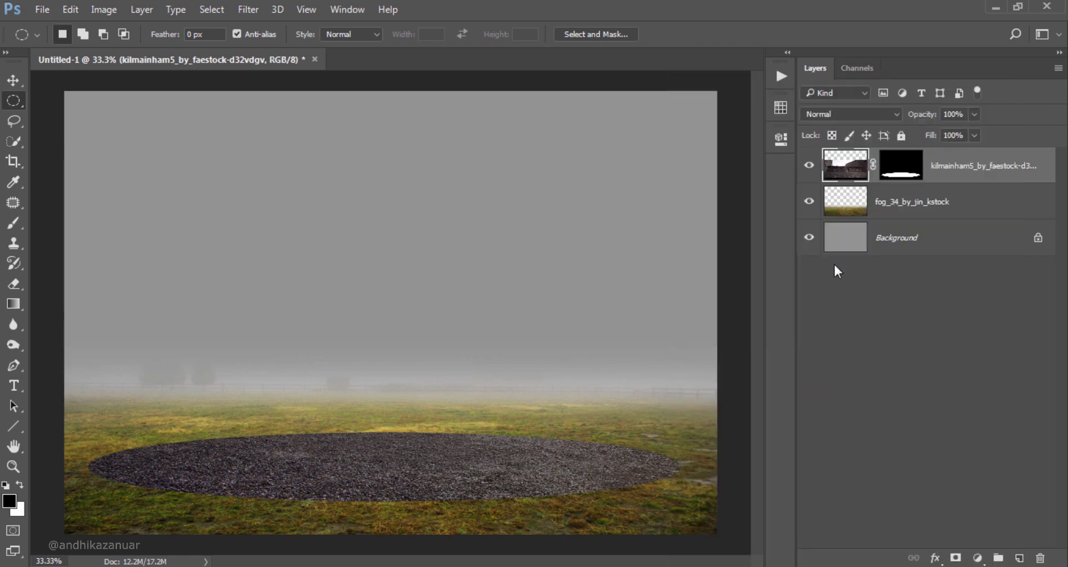
right_click(905, 167)
click(926, 214)
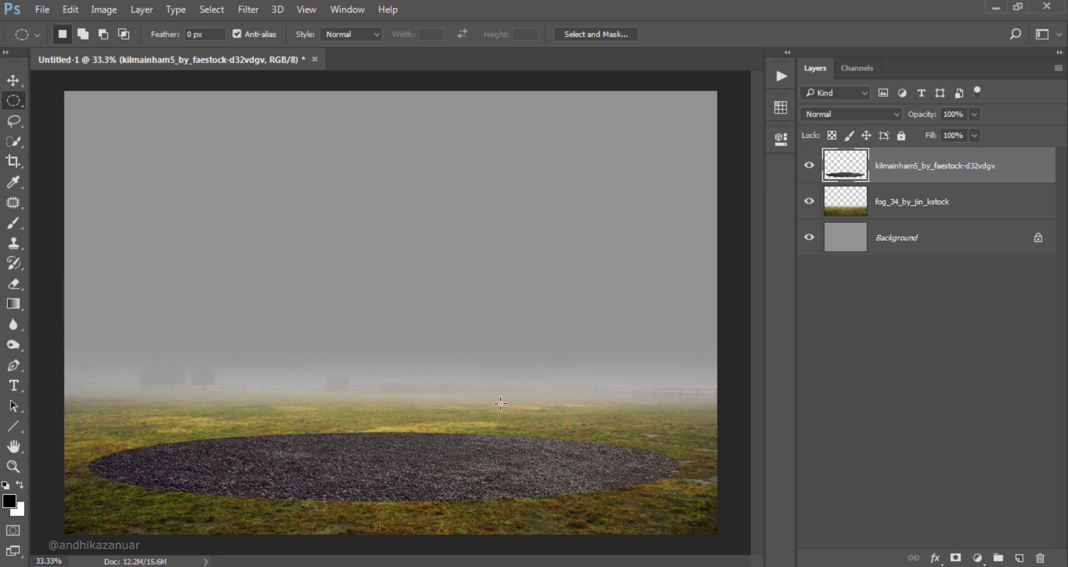
click(17, 81)
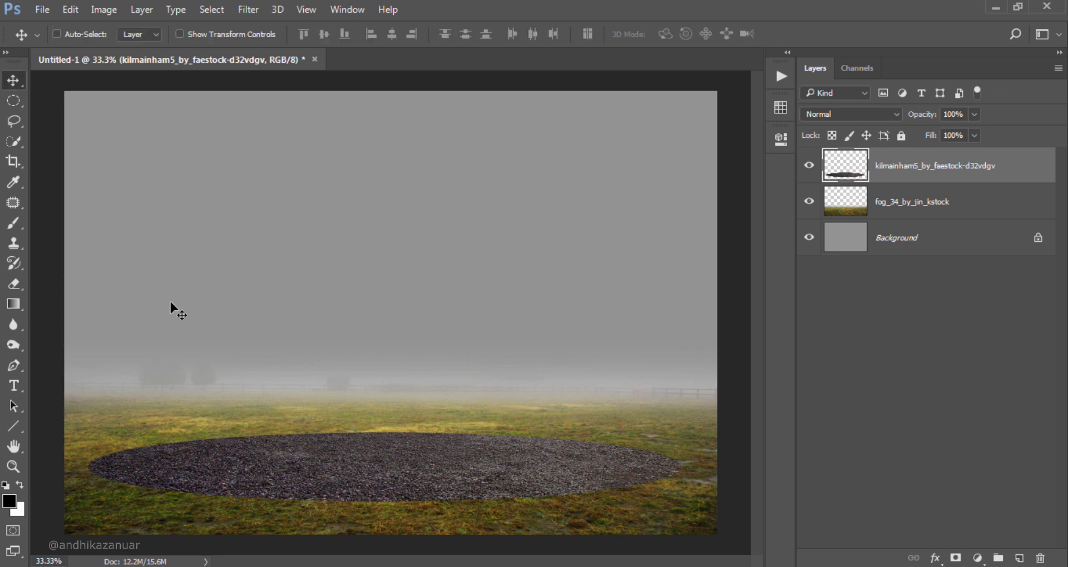
drag(427, 475, 458, 453)
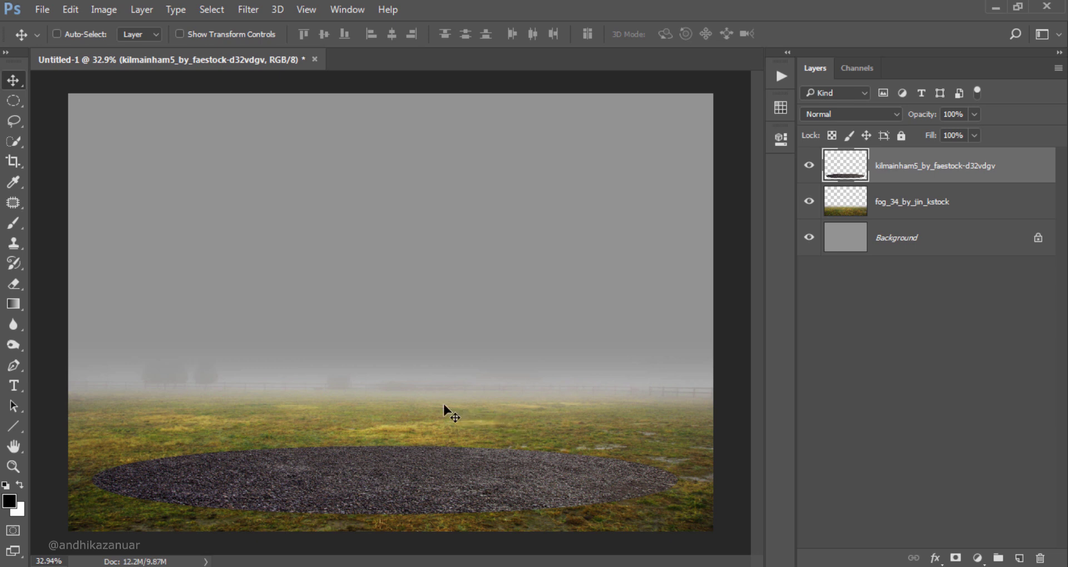
Erase the gravel oval's top edge into the grass with a soft round 159 px eraser.
click(19, 284)
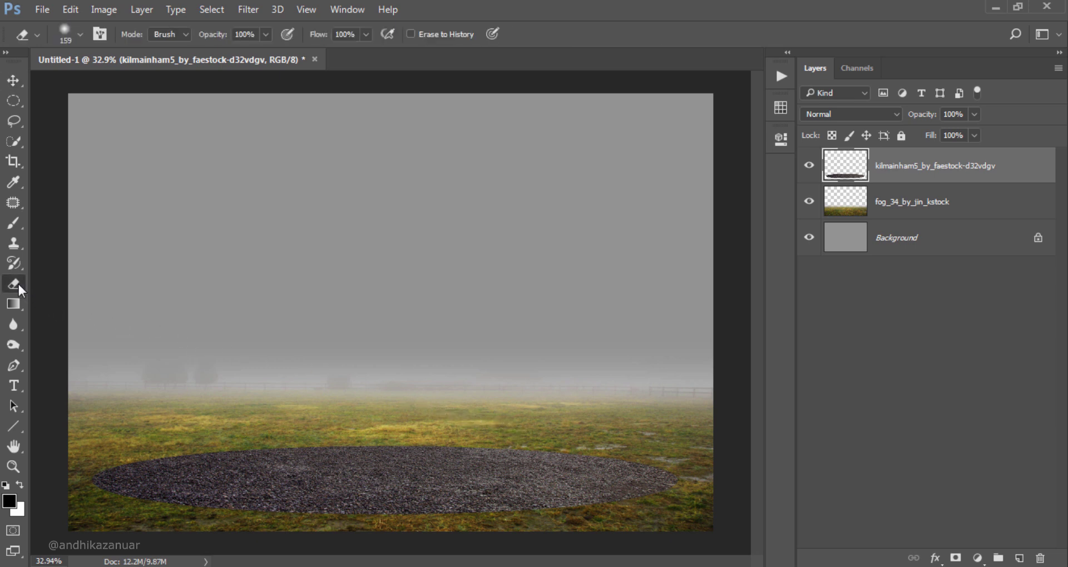
right_click(246, 374)
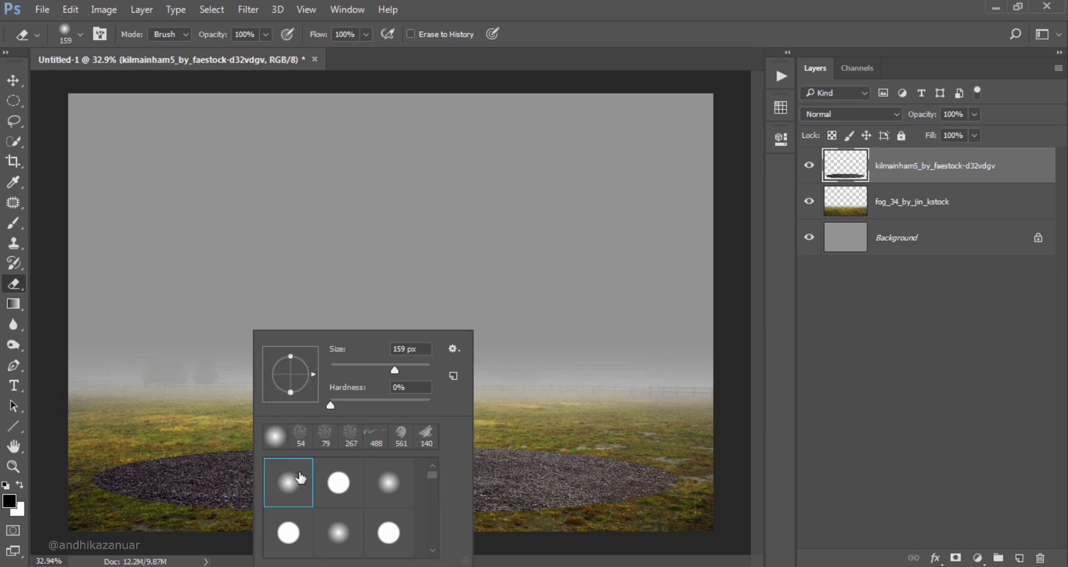
click(547, 170)
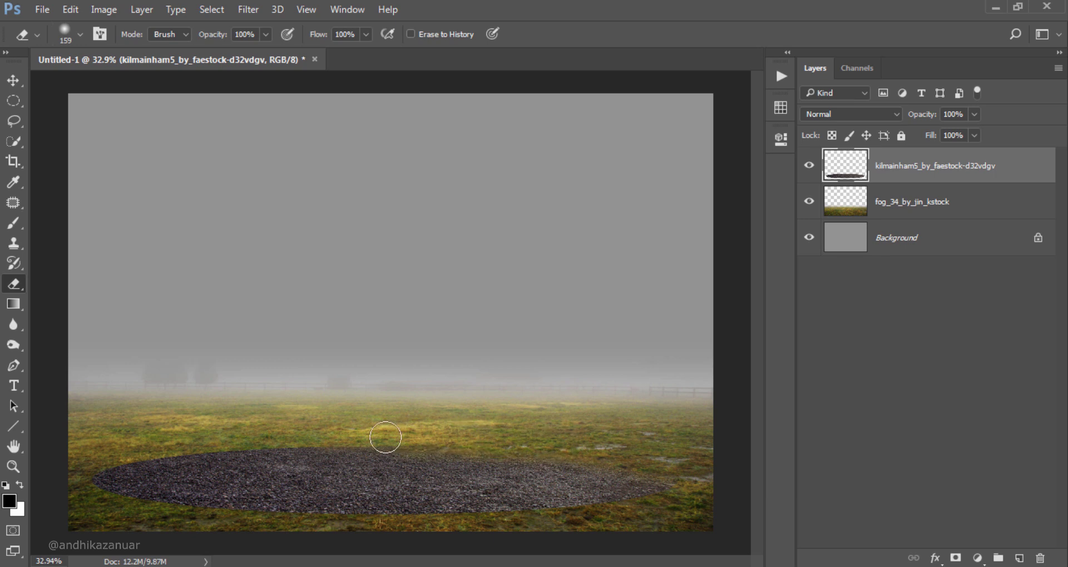
mouse_move(297, 438)
mouse_down()
mouse_move(100, 462)
mouse_move(153, 510)
mouse_move(329, 520)
mouse_move(497, 517)
mouse_move(684, 492)
mouse_move(509, 518)
mouse_move(232, 512)
mouse_move(98, 489)
mouse_move(115, 458)
mouse_up()
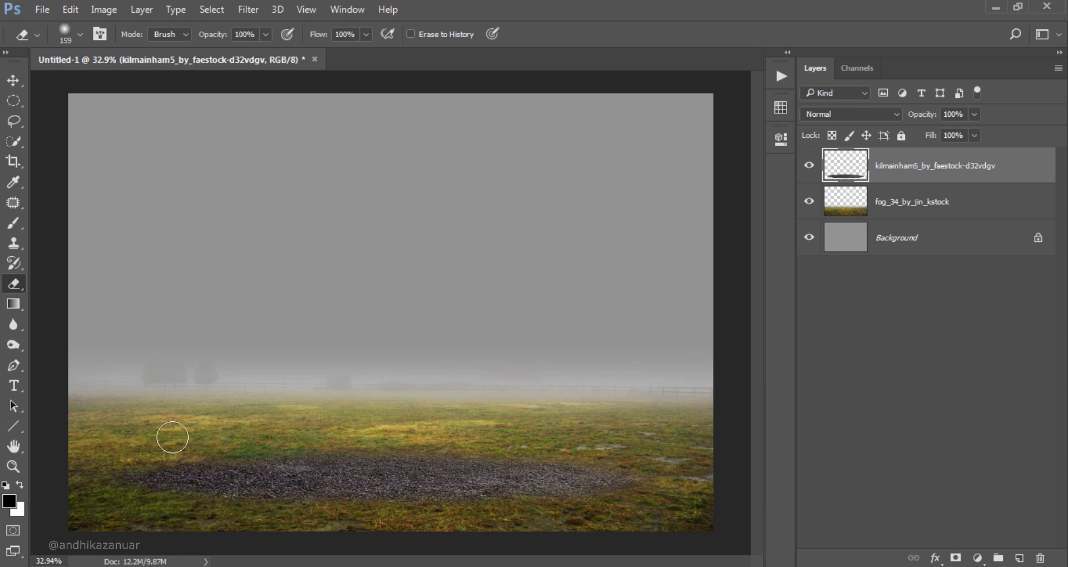
Set the gravel layer to Darken blending and toggle its visibility to compare.
click(846, 114)
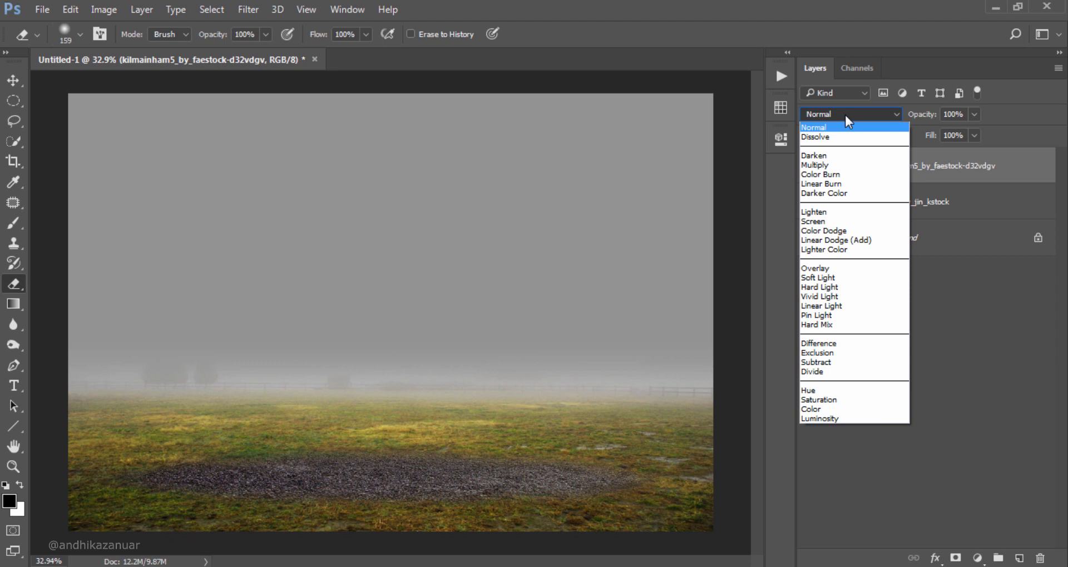
click(841, 156)
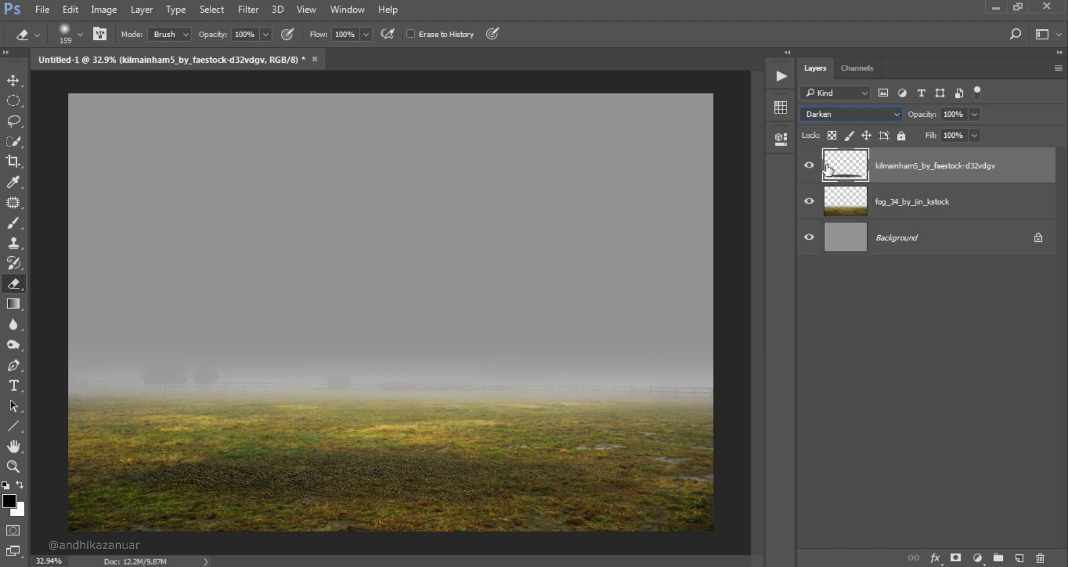
click(13, 82)
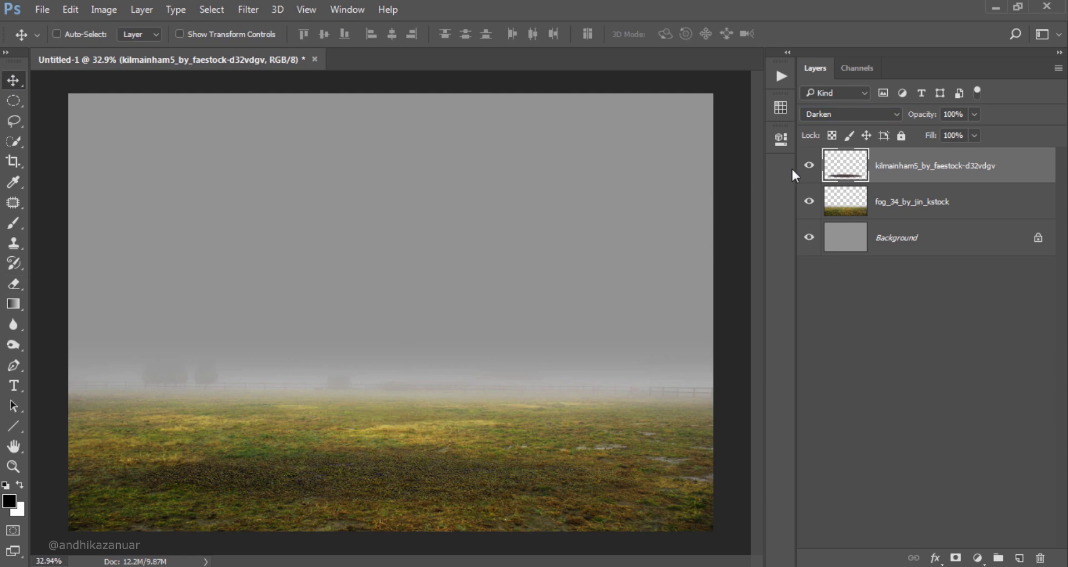
click(809, 166)
click(810, 166)
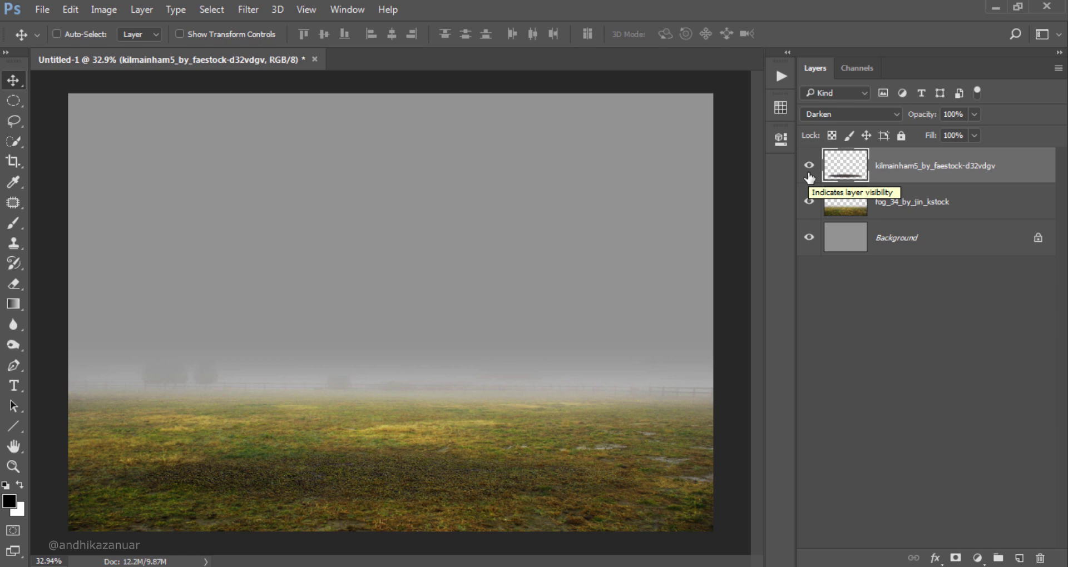
Widen the gravel shadow layer to about 157.5% and shift it right across the lower field.
key(ctrl+t)
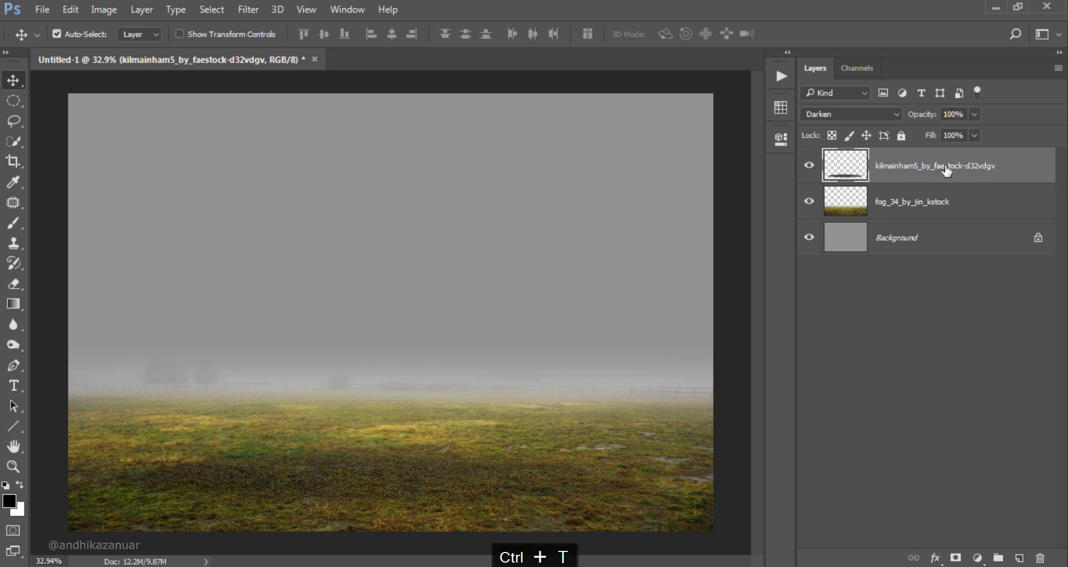
drag(679, 479, 841, 448)
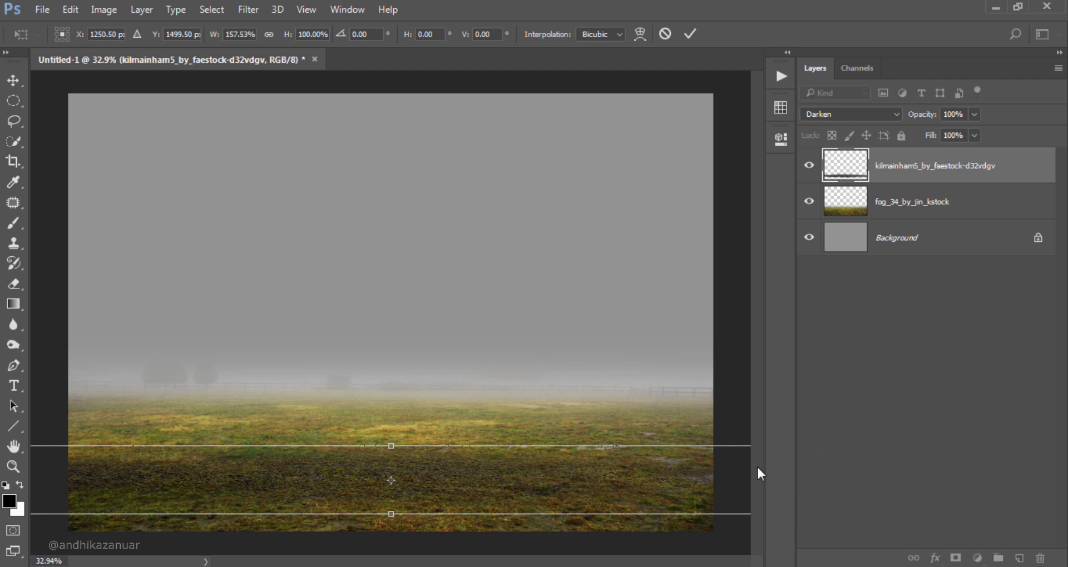
drag(548, 479, 602, 479)
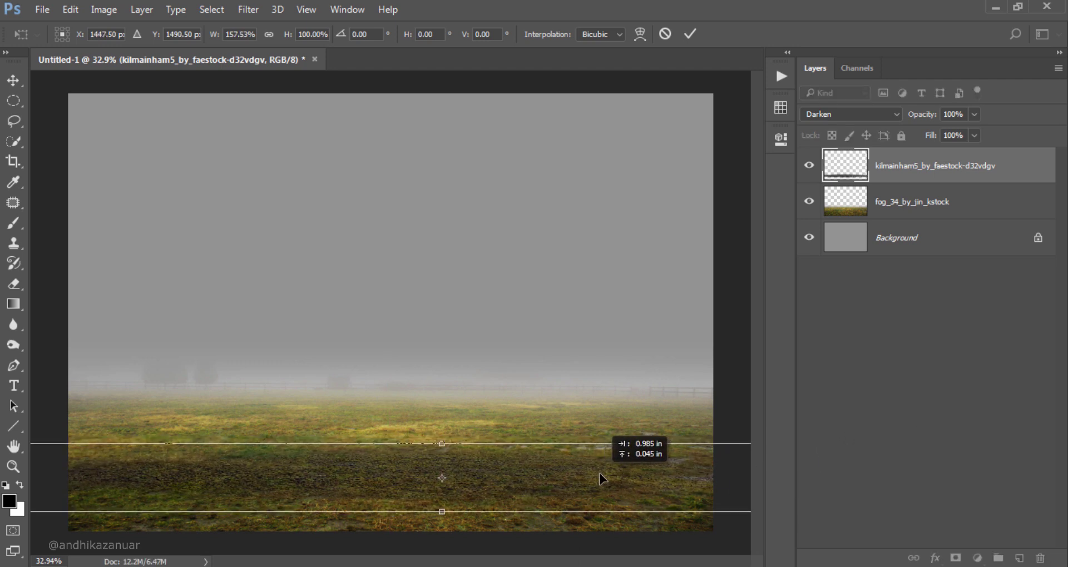
click(690, 34)
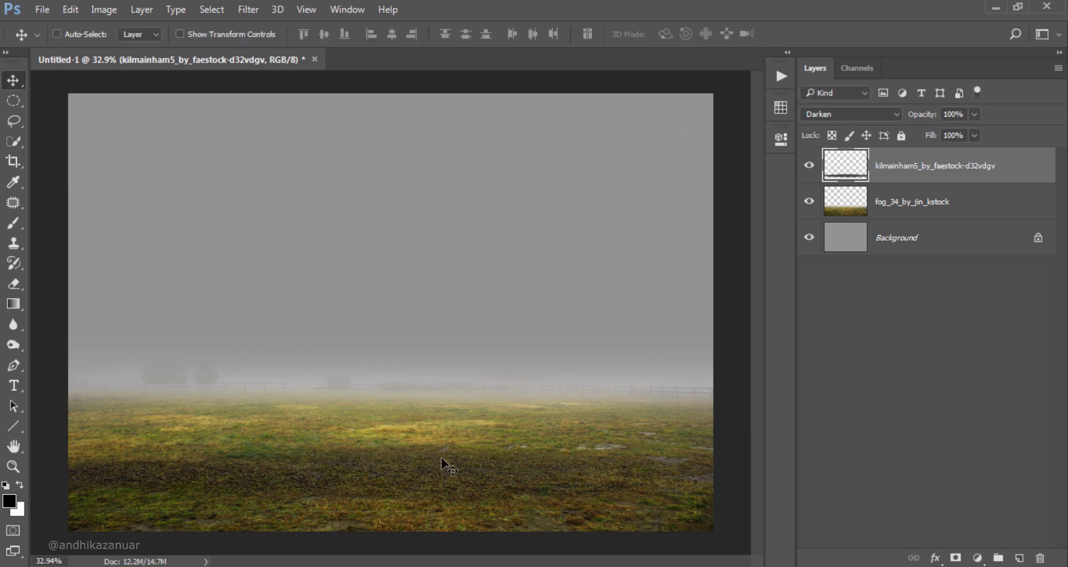
drag(441, 459, 511, 449)
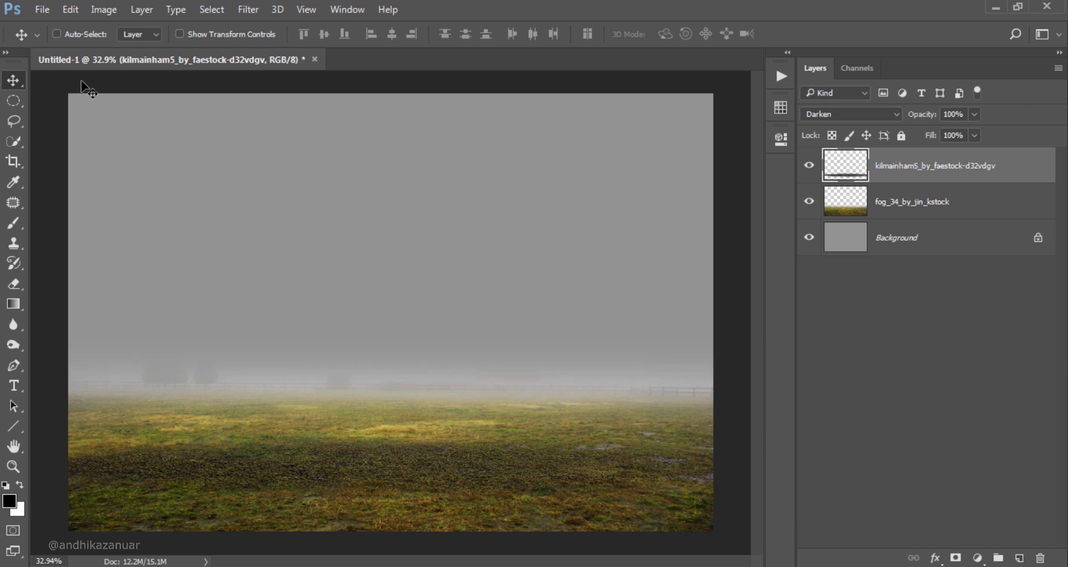
click(43, 9)
Place Sky 01 stretched across the canvas top and move its layer beneath the fog layer.
click(77, 36)
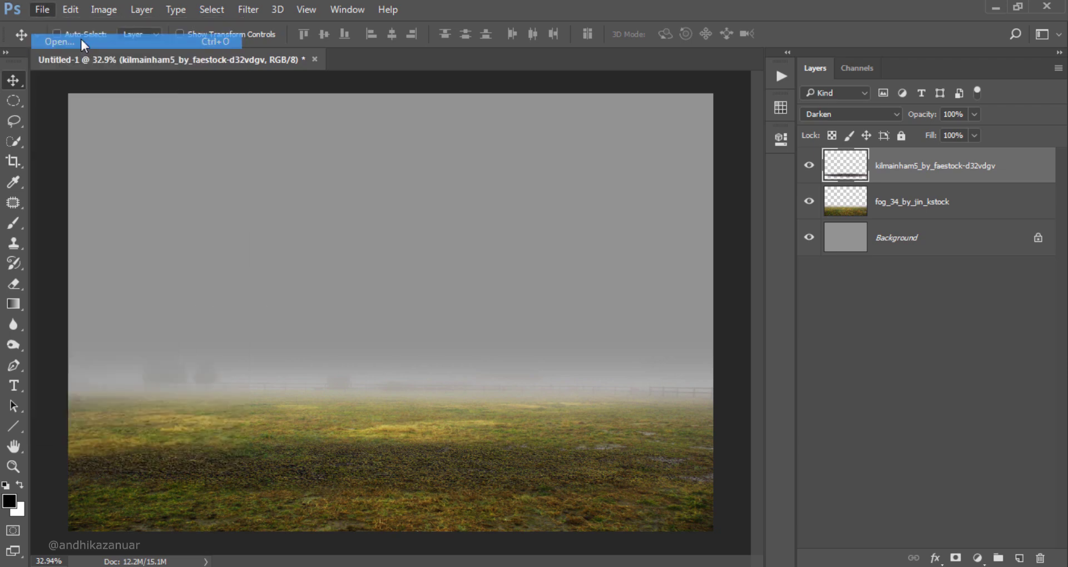
click(372, 263)
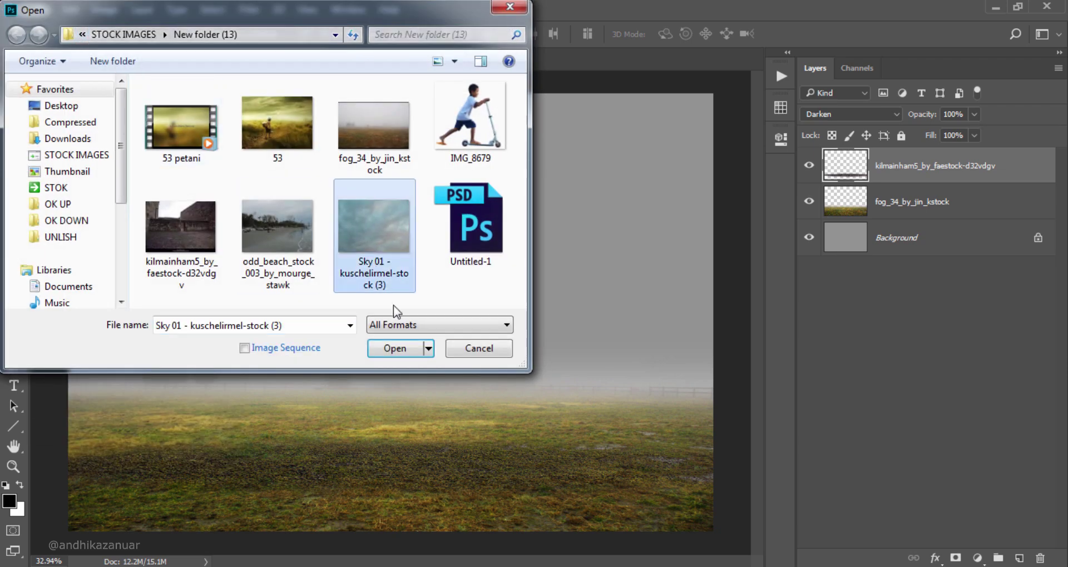
click(395, 349)
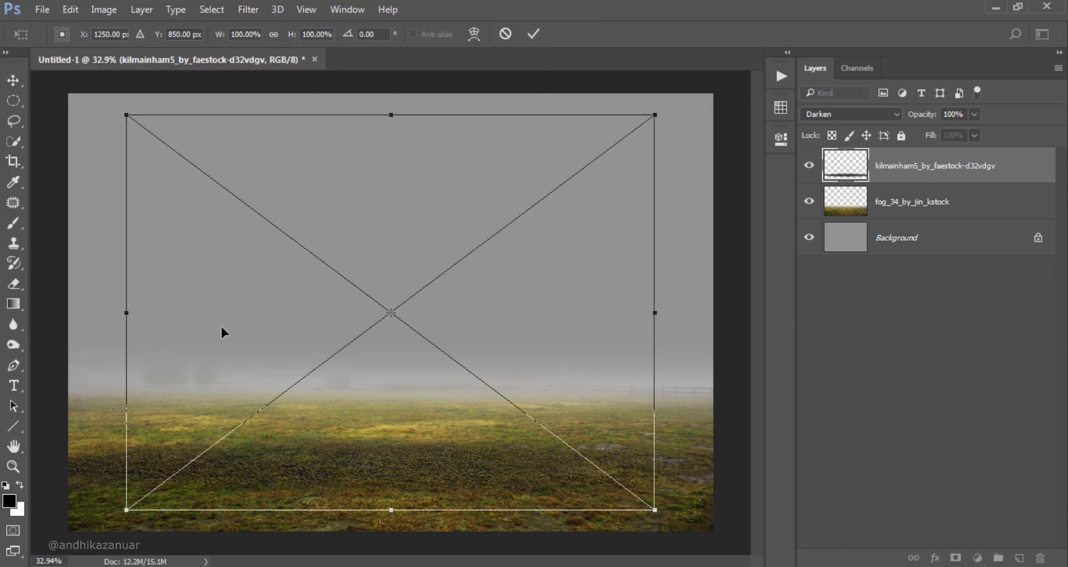
drag(228, 191, 181, 145)
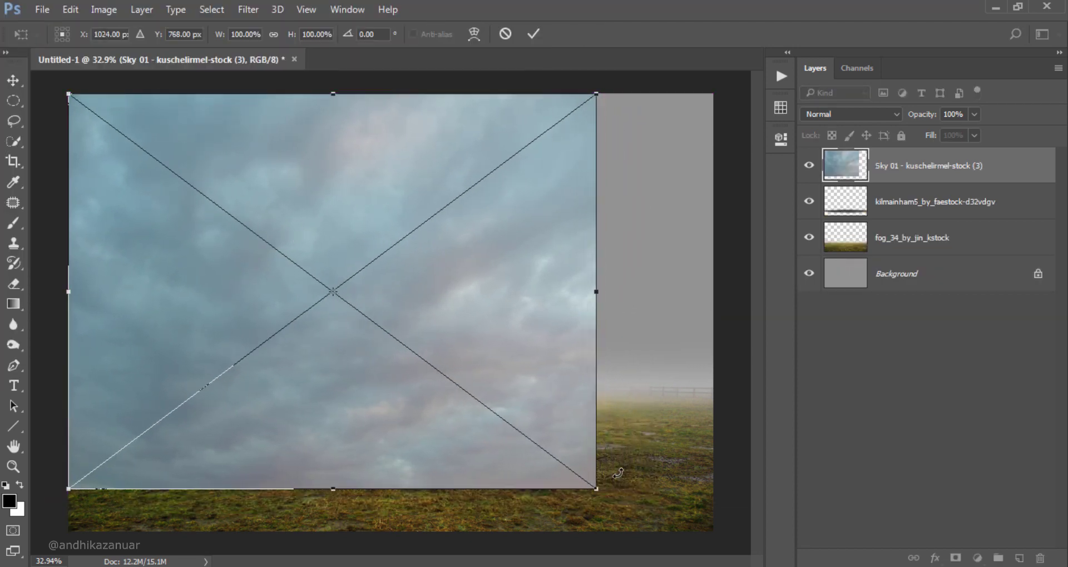
drag(604, 486, 719, 441)
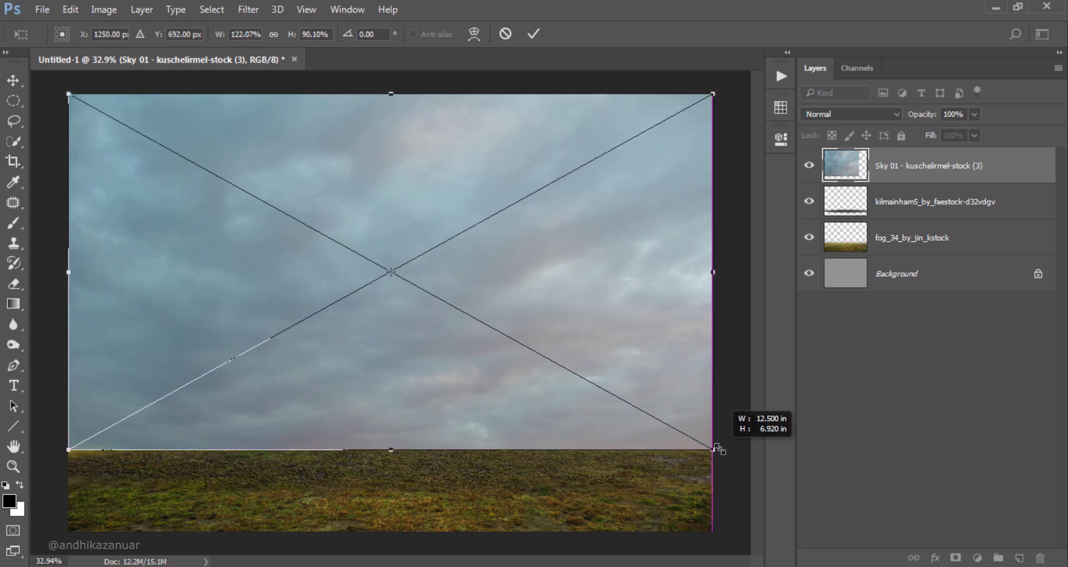
drag(719, 441, 718, 443)
click(533, 34)
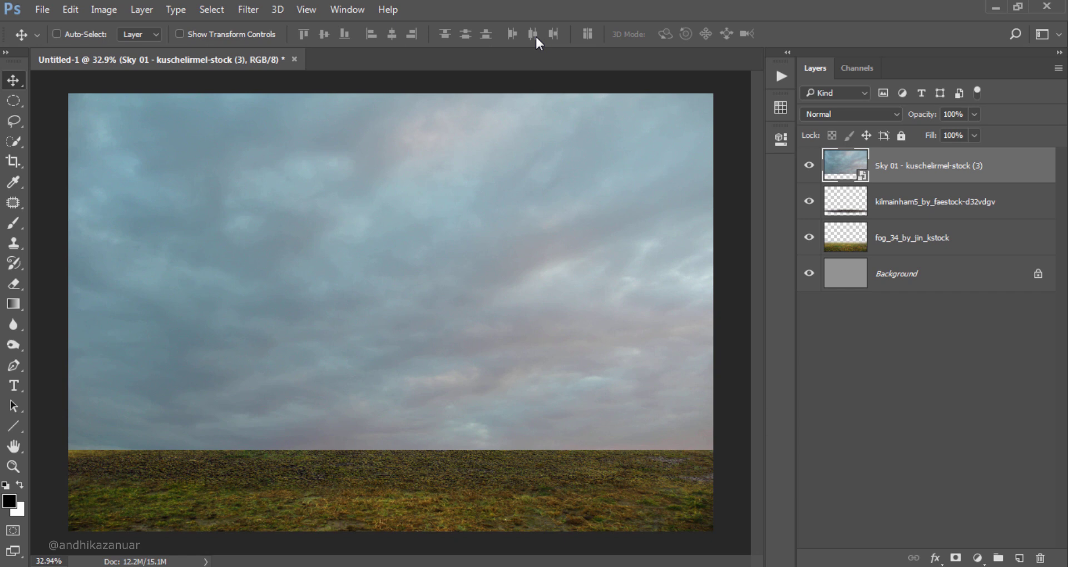
drag(925, 177, 933, 252)
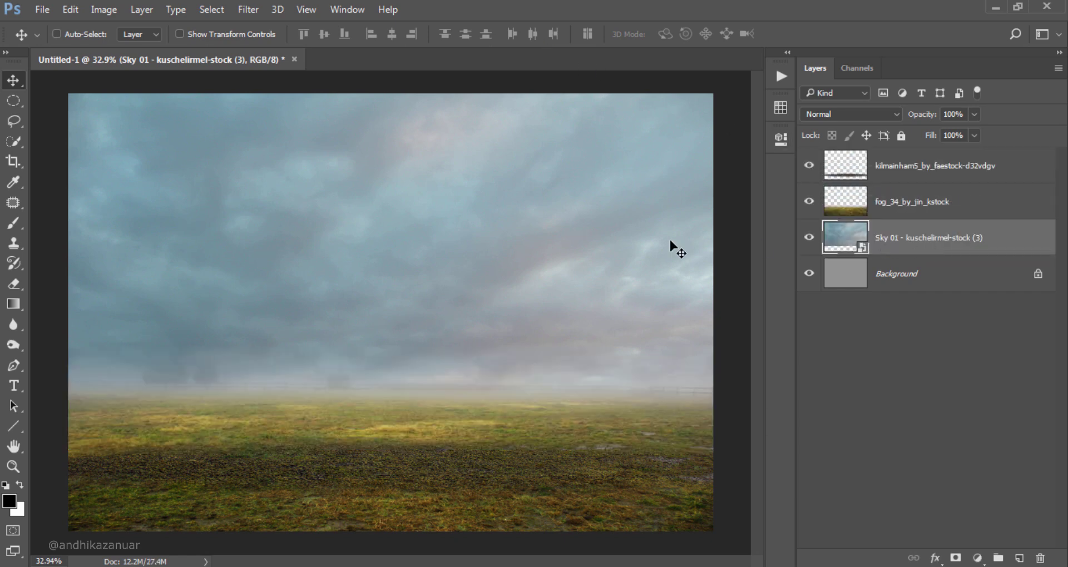
mouse_move(581, 254)
mouse_down()
mouse_move(582, 243)
mouse_move(583, 257)
mouse_up()
Rasterize the Sky layer and raise its Hue/Saturation Lightness to +10.
right_click(990, 241)
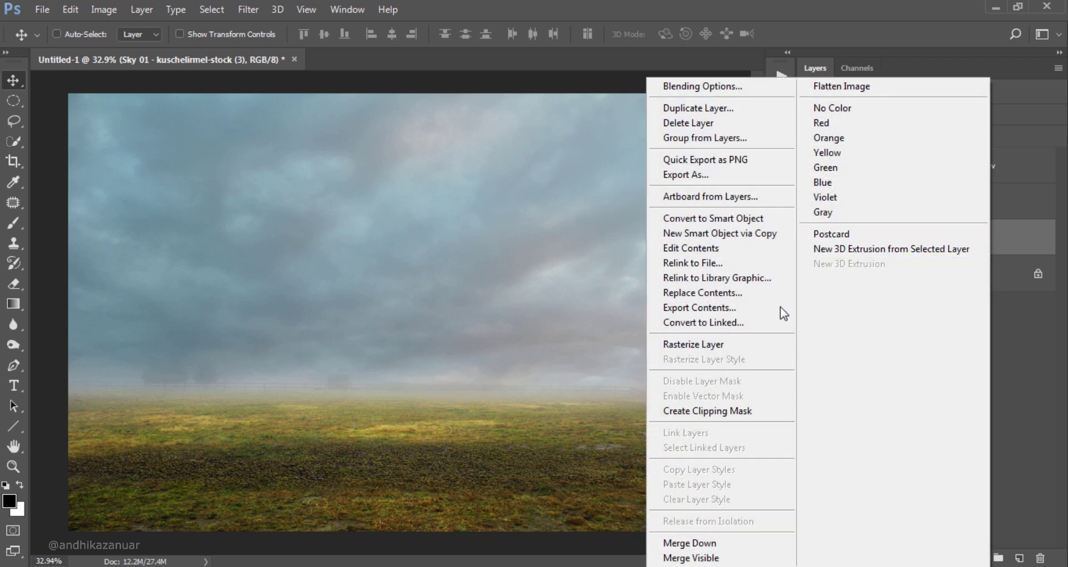
click(721, 344)
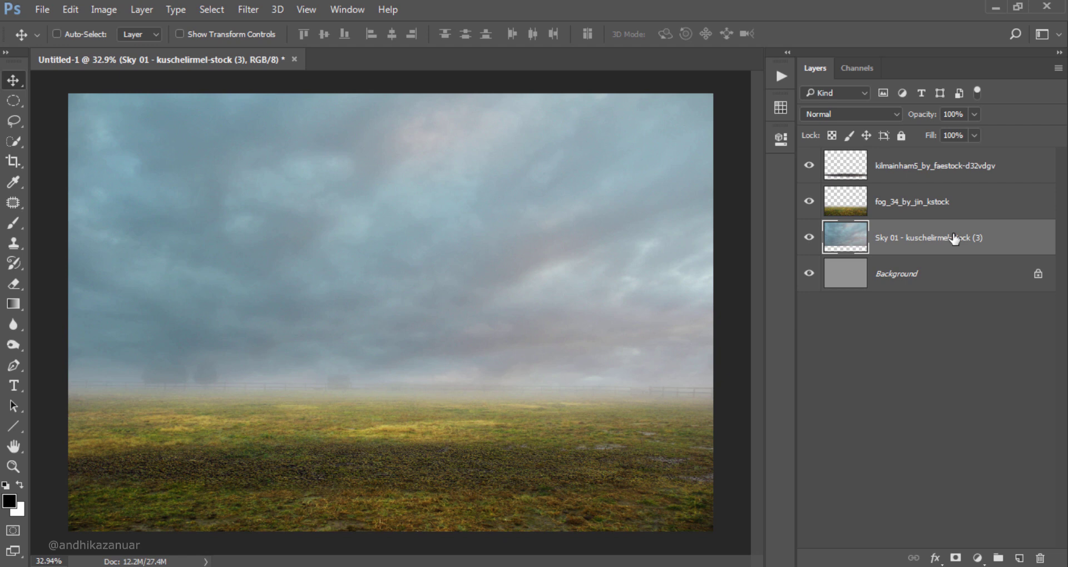
key(ctrl+u)
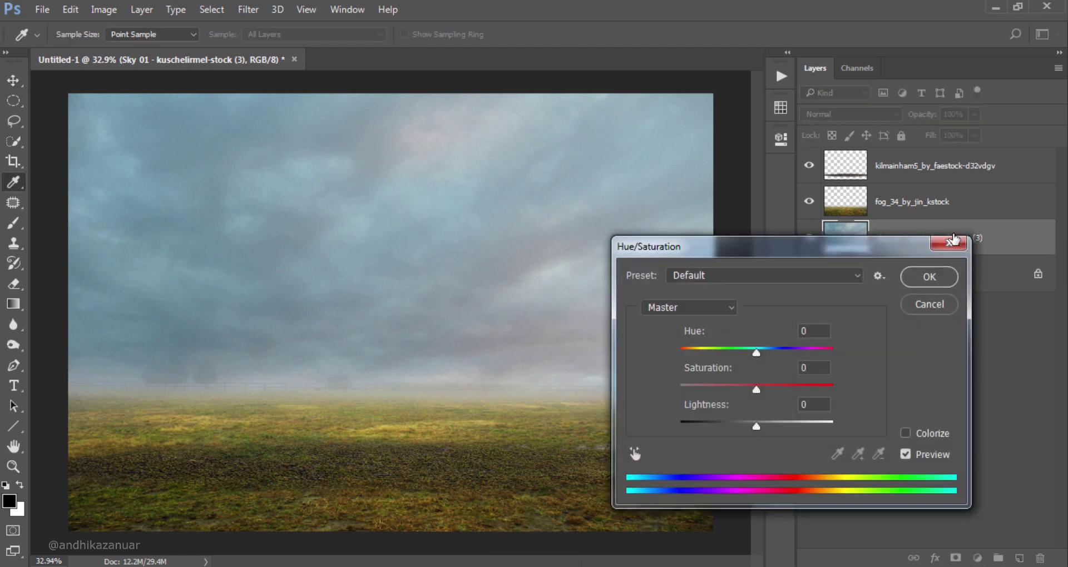
drag(756, 422, 764, 428)
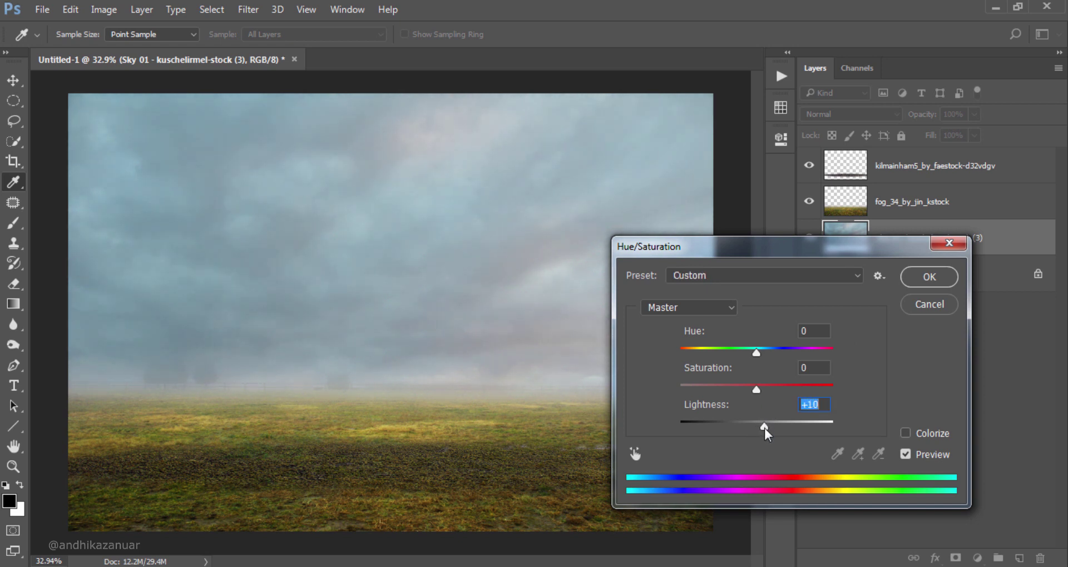
click(918, 277)
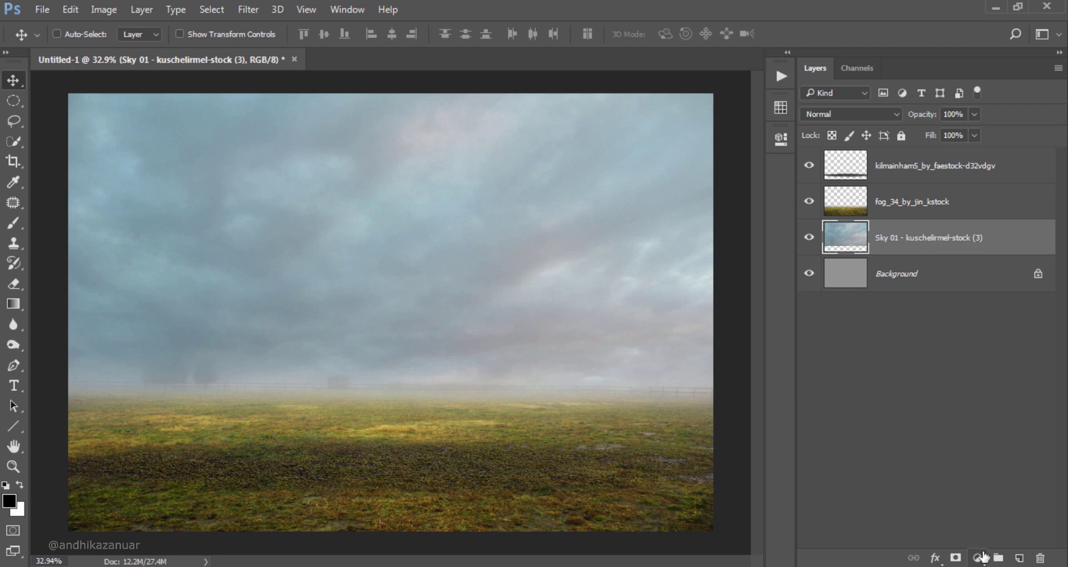
Add a Gradient Fill layer with a #2c677f teal-to-transparent gradient.
click(978, 557)
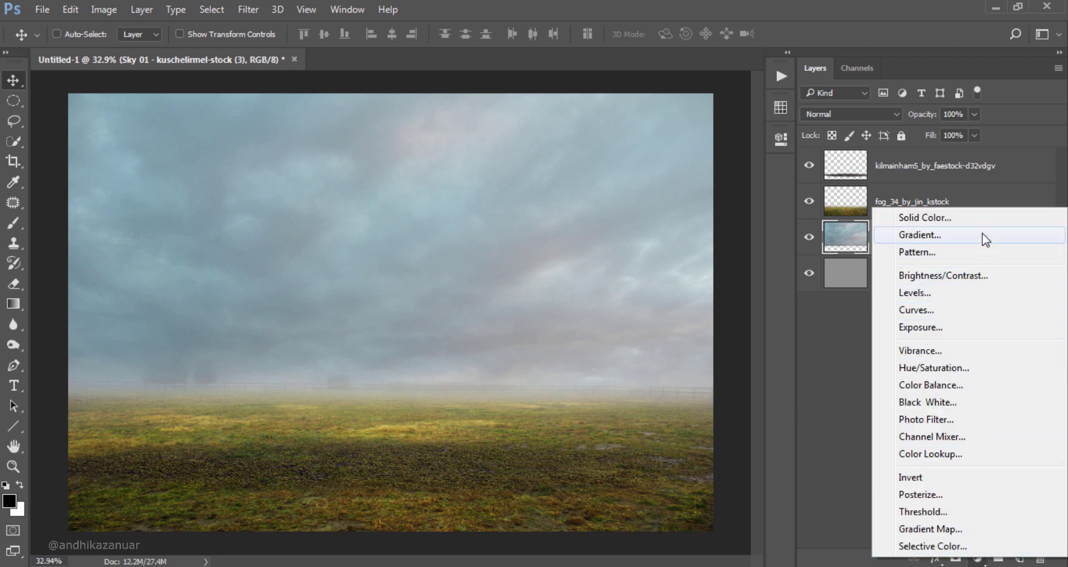
click(919, 234)
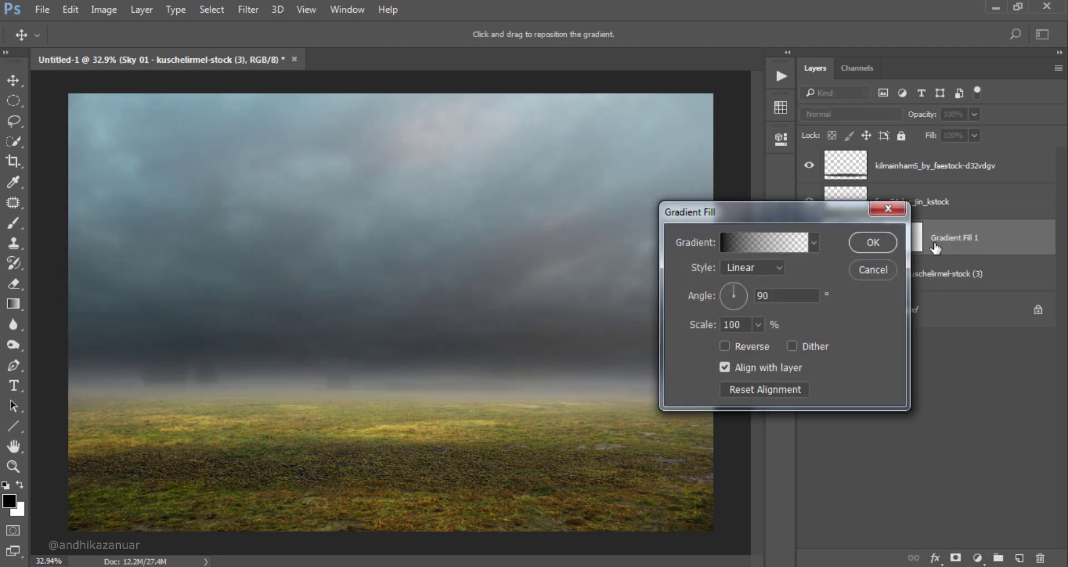
click(762, 248)
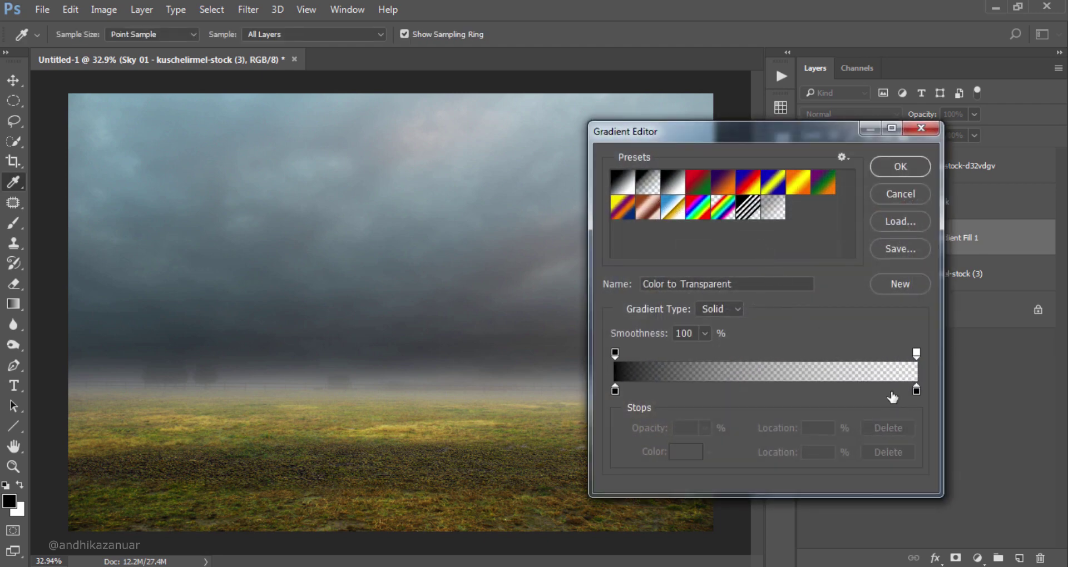
click(916, 392)
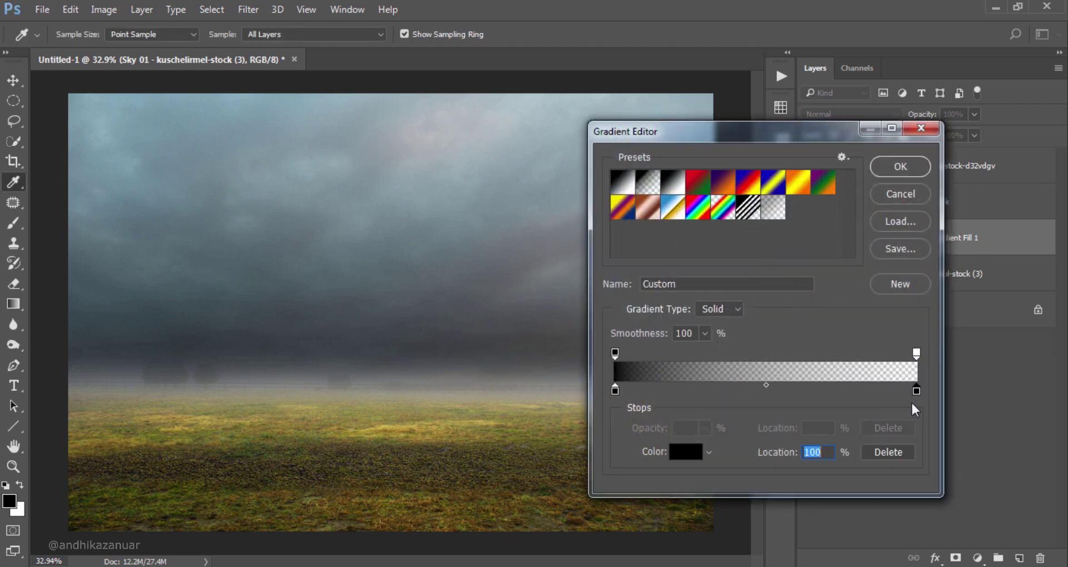
click(886, 453)
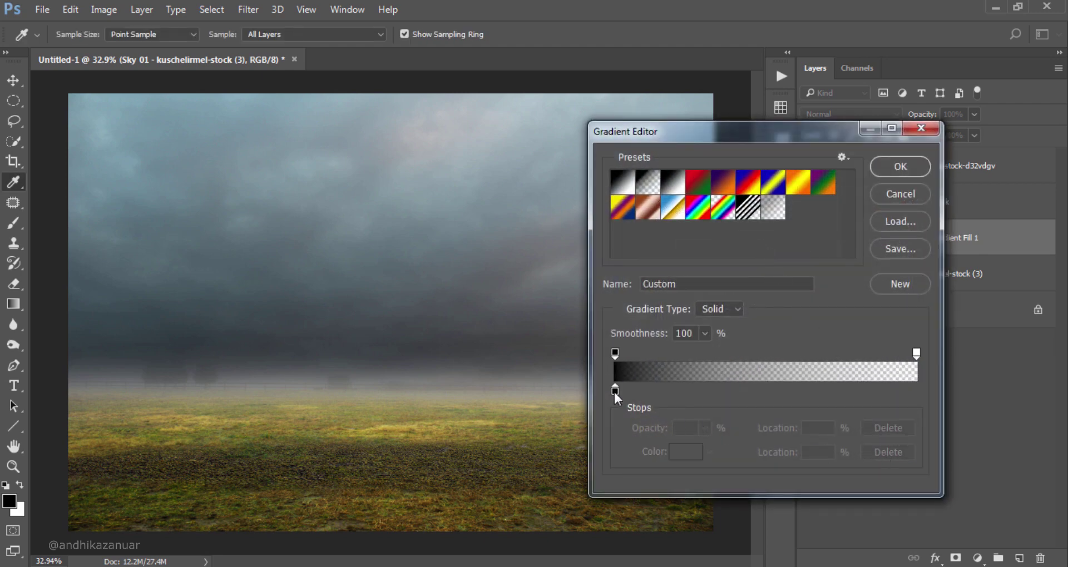
click(615, 392)
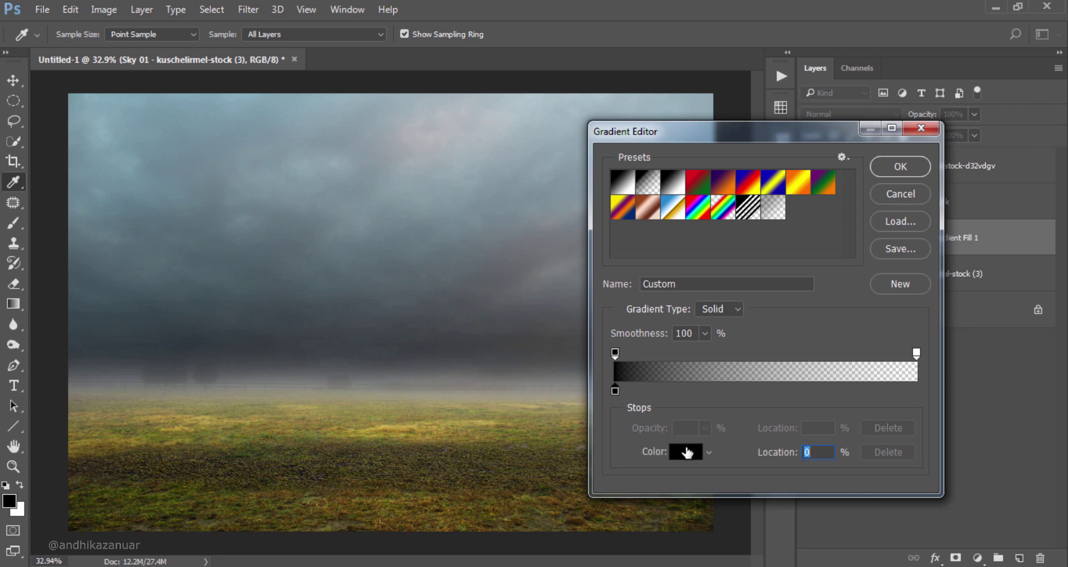
click(687, 453)
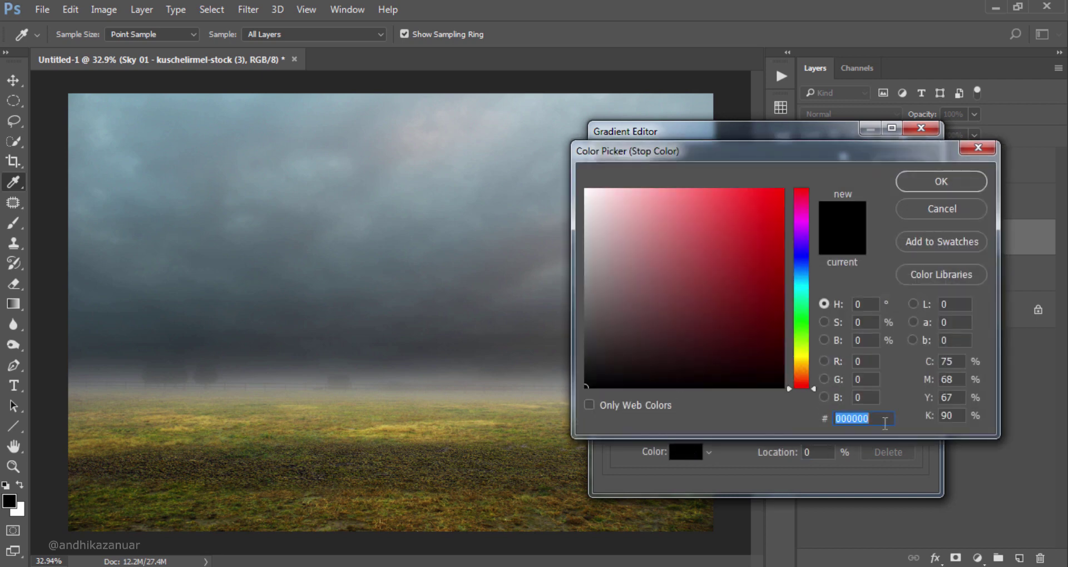
text(2c)
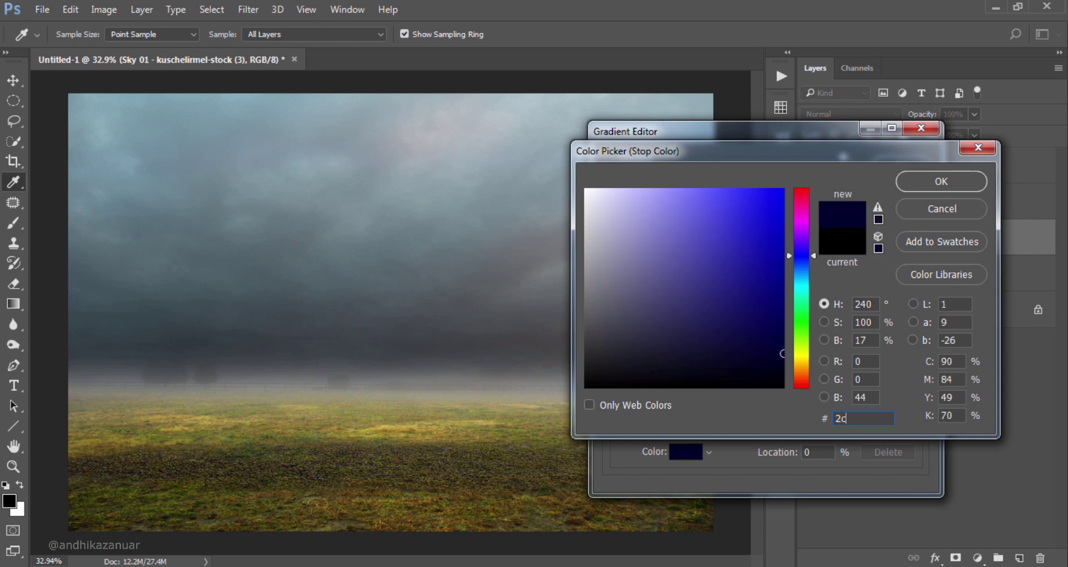
text(6)
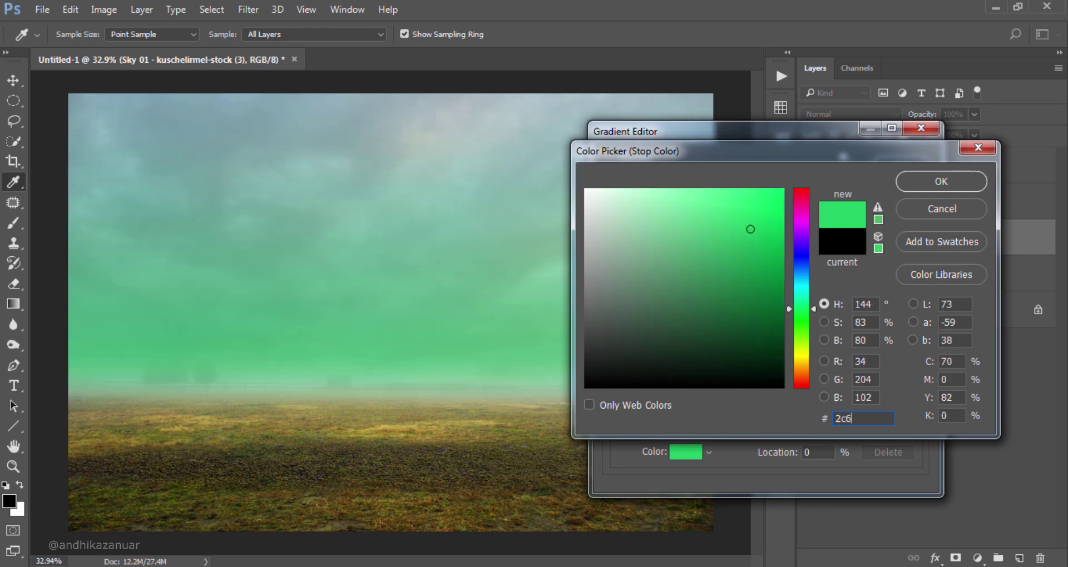
text(77f)
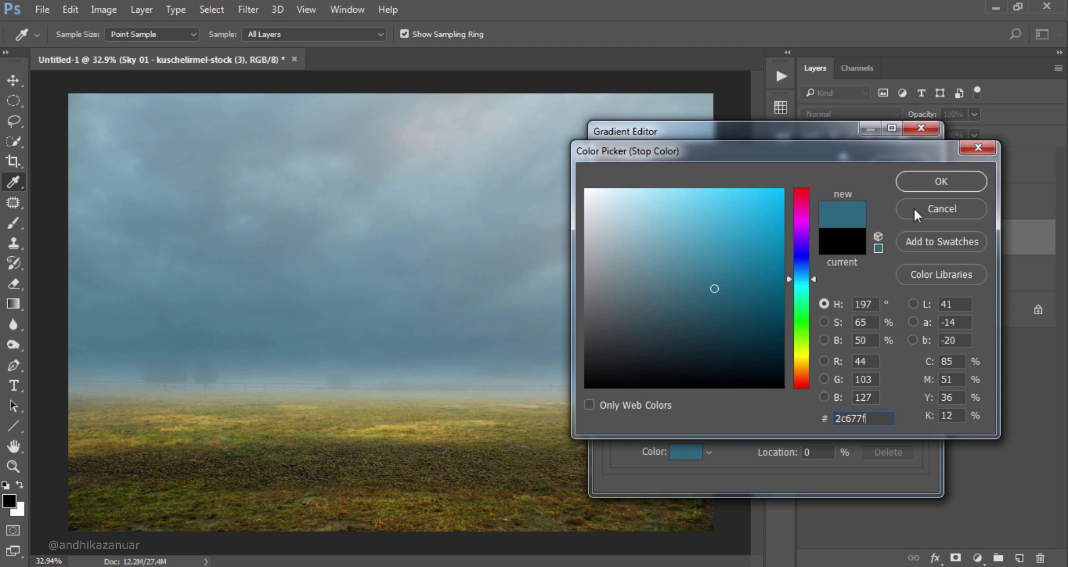
click(940, 185)
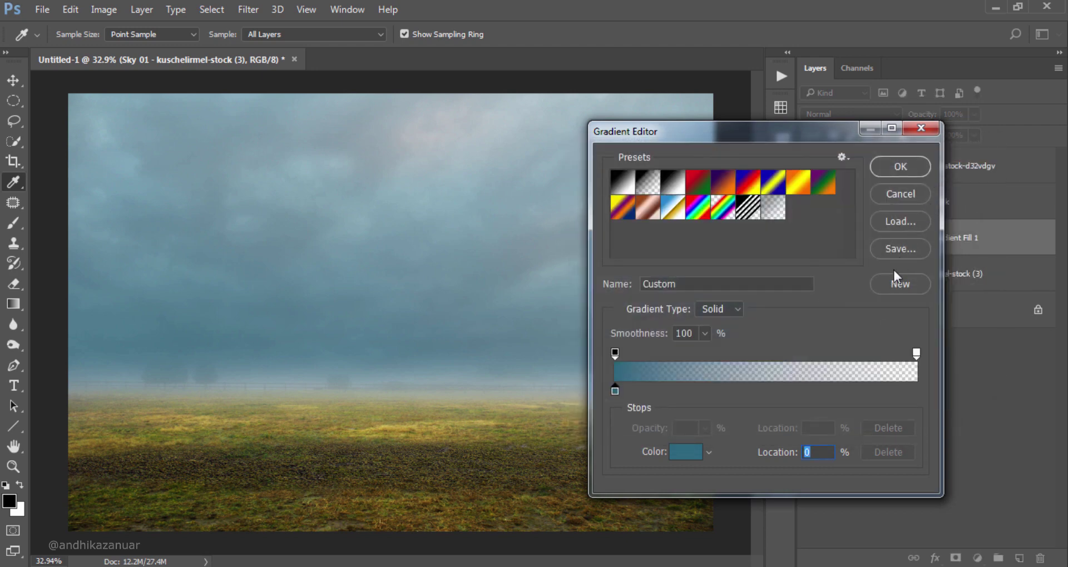
click(905, 168)
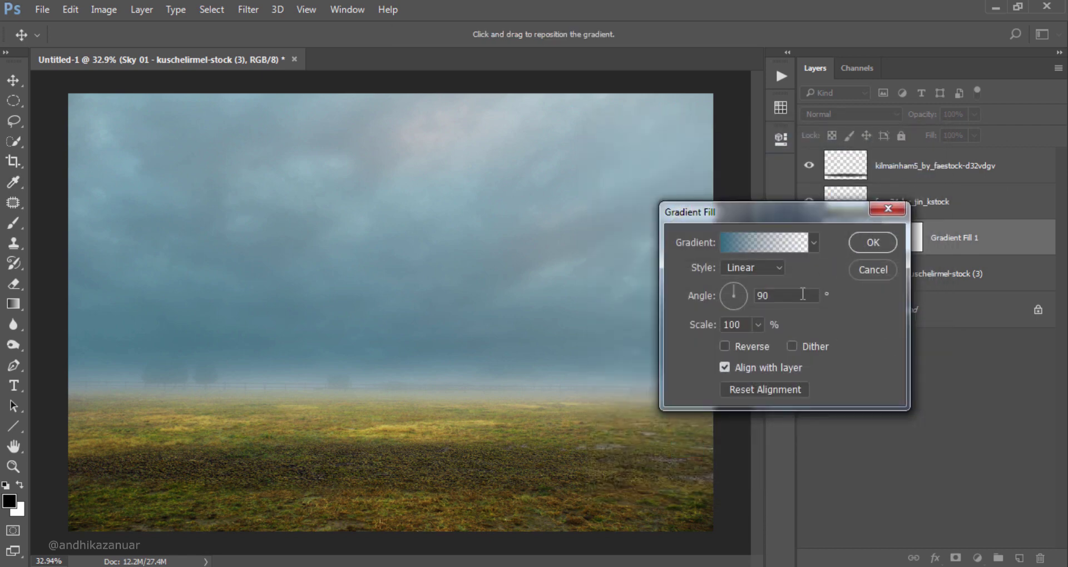
Set the gradient fill's angle to -70° and apply it.
drag(791, 293, 754, 296)
text(-)
text(70)
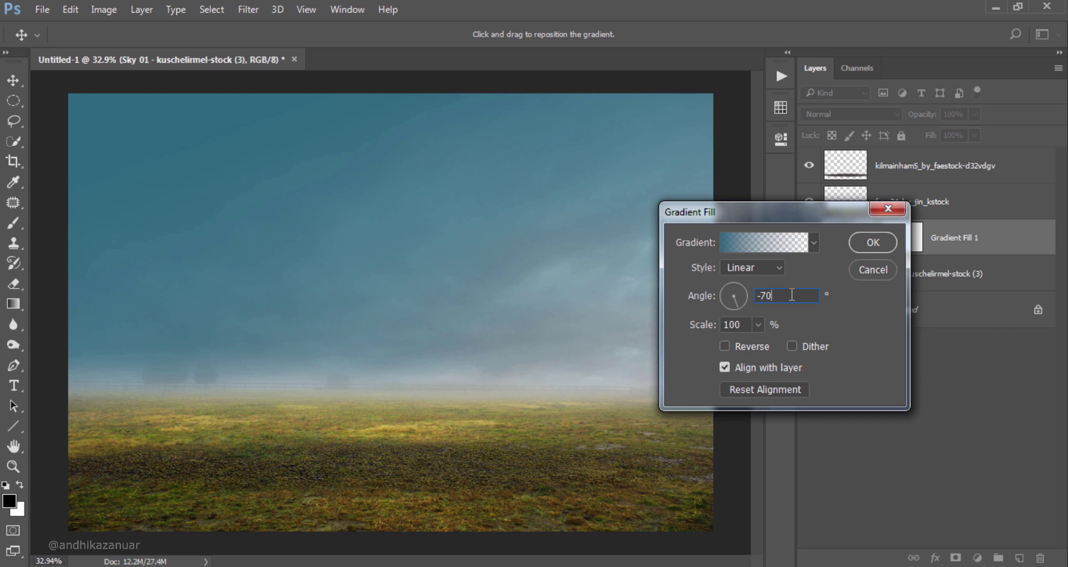
click(871, 244)
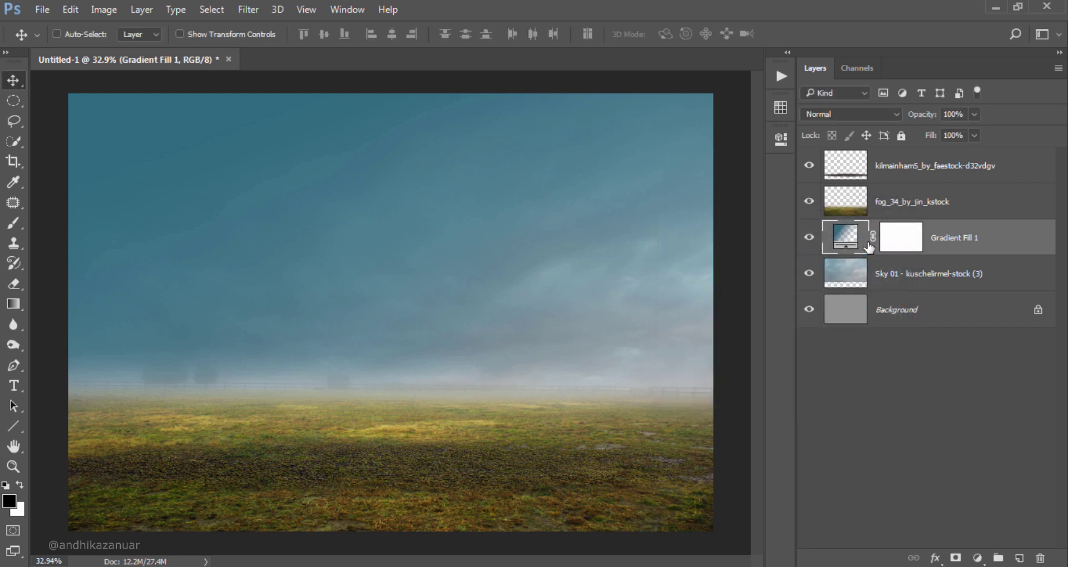
Set Gradient Fill 1 to Multiply blending and toggle its visibility to compare.
click(851, 114)
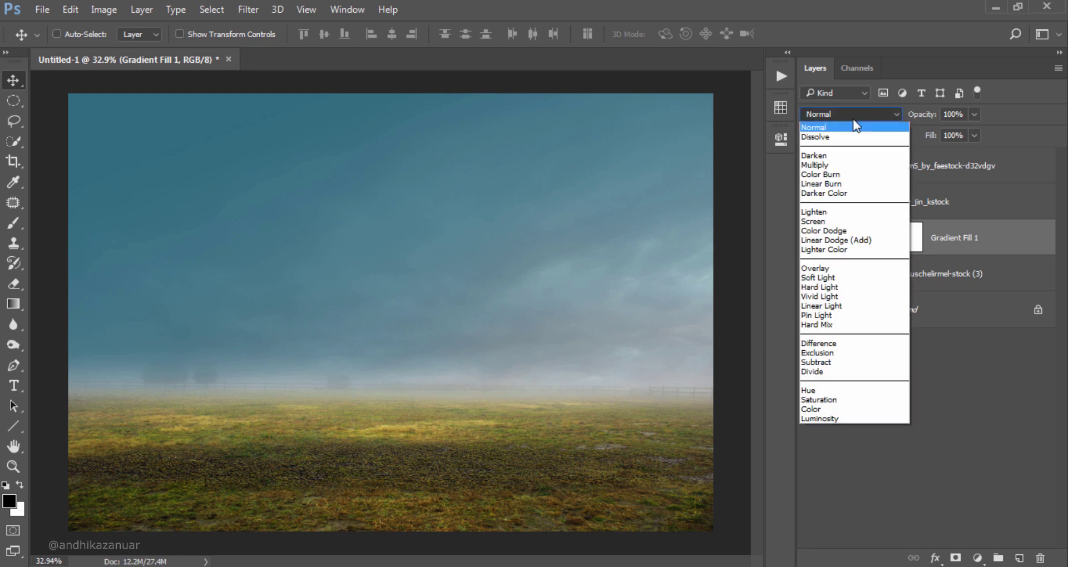
click(850, 166)
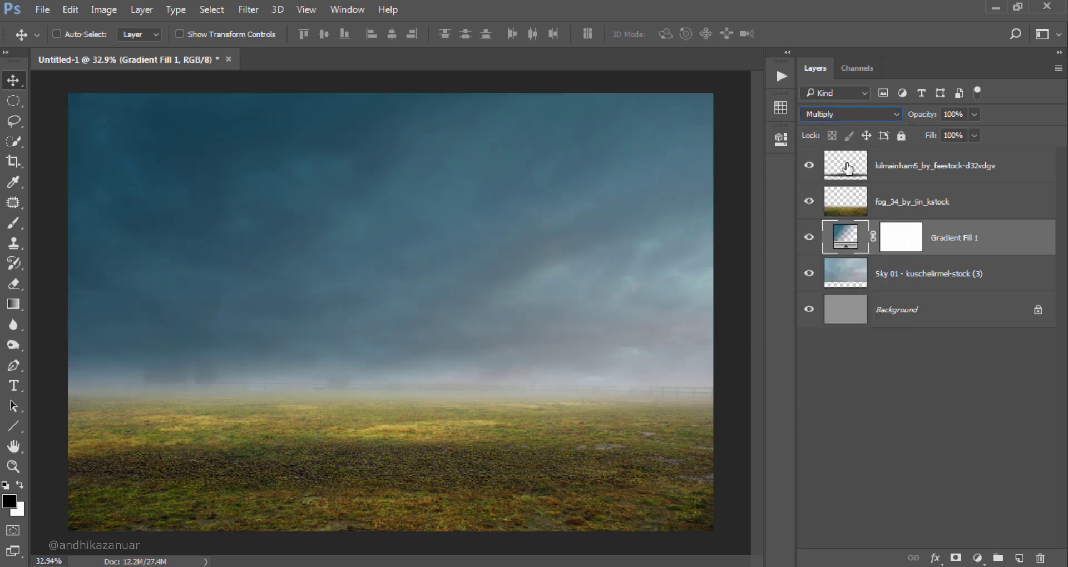
click(809, 238)
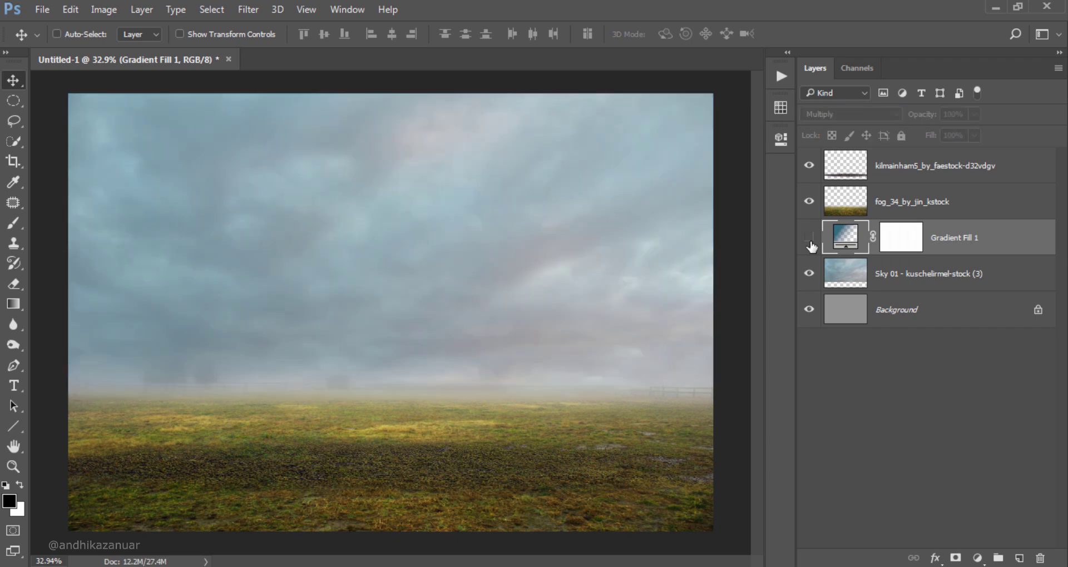
click(809, 239)
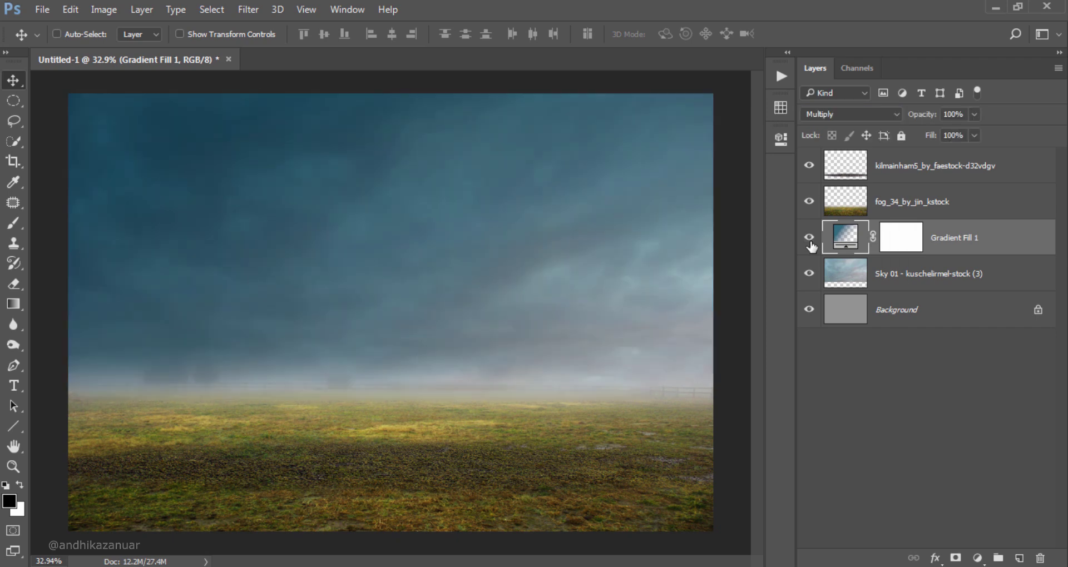
Clip Gradient Fill 1 to the Sky 01 layer below it.
right_click(1020, 243)
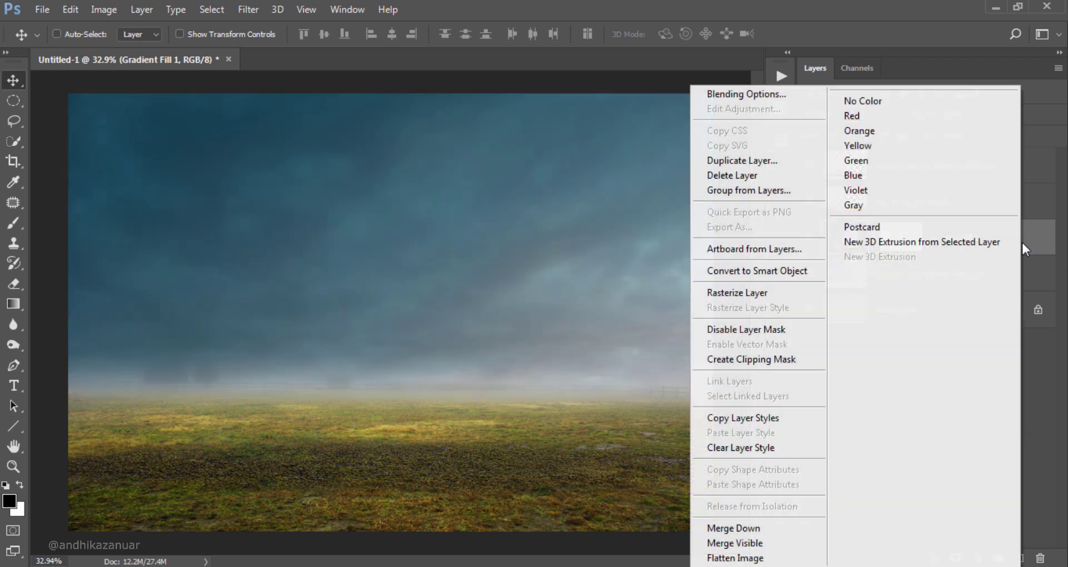
click(796, 360)
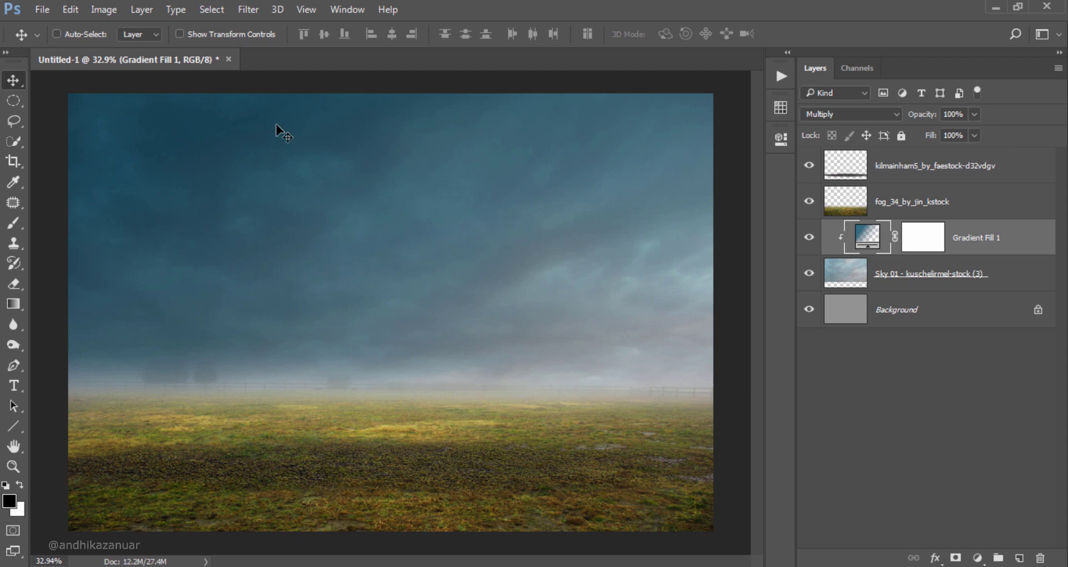
click(42, 10)
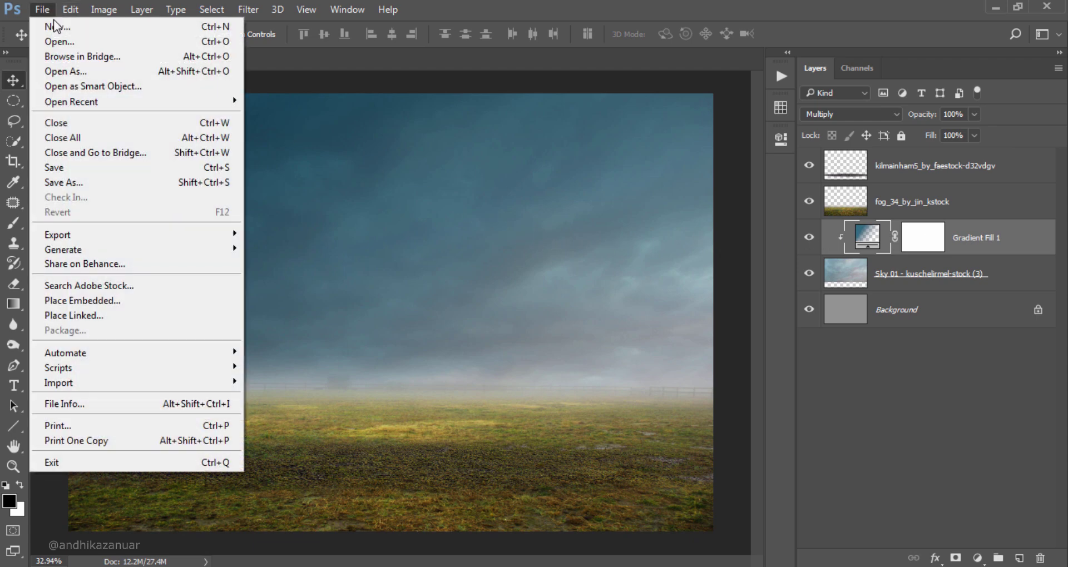
Open odd_beach_stock_003_by_mourge_stawk.jpg as a new document.
click(77, 41)
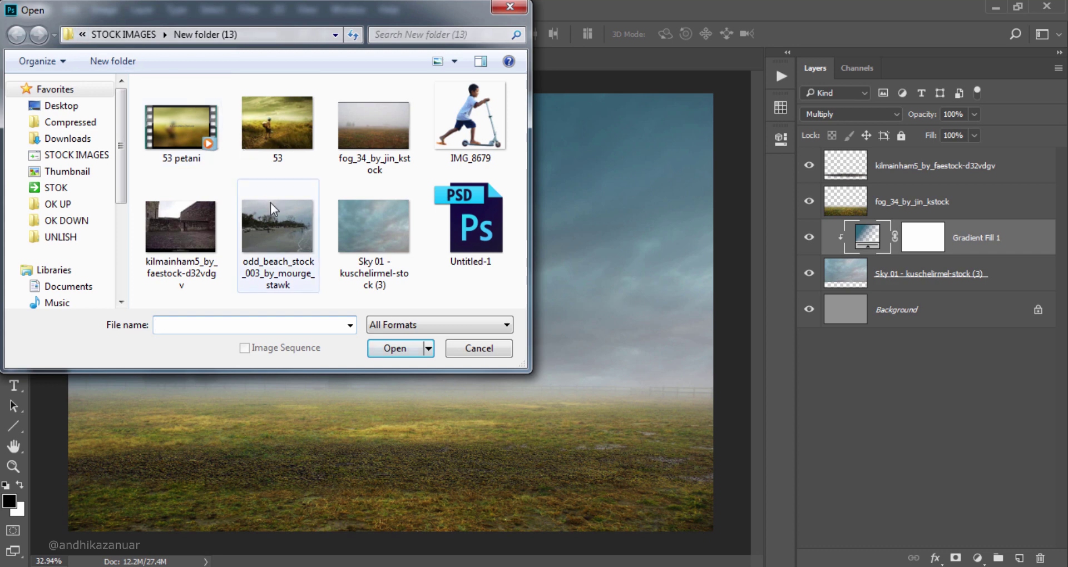
click(271, 202)
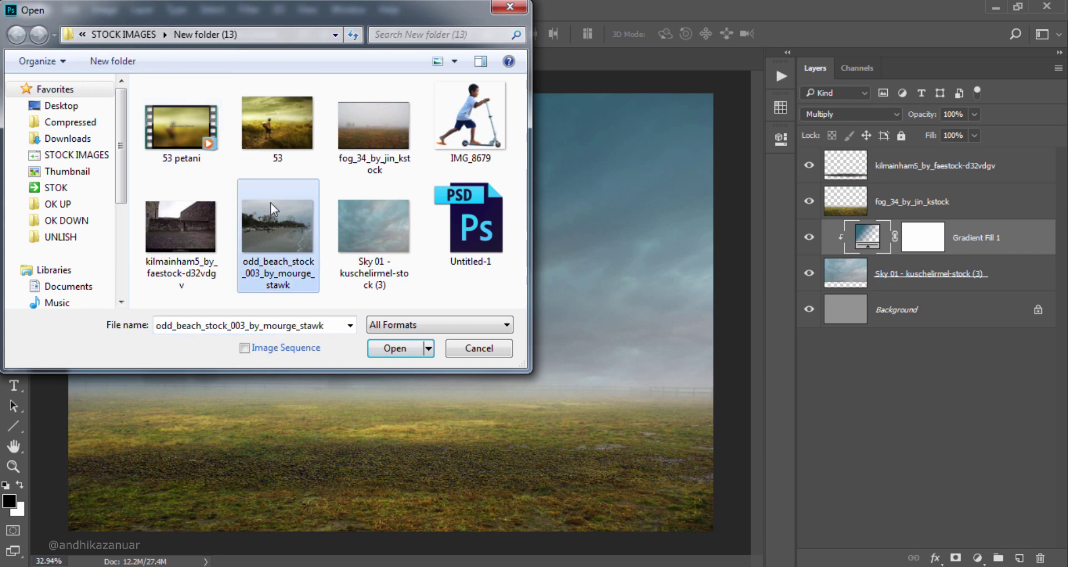
click(413, 350)
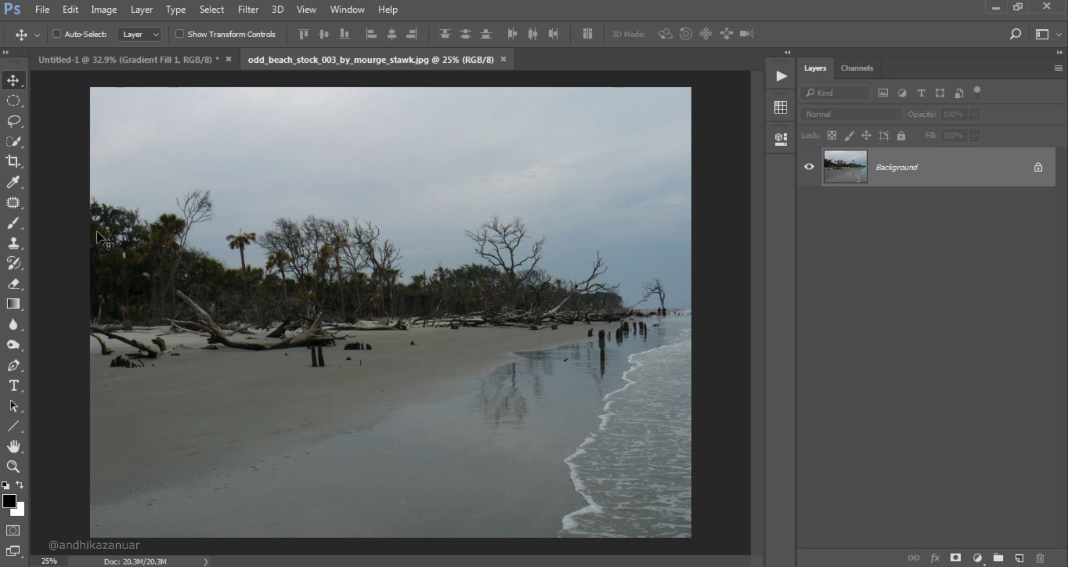
Crop the beach photo's bottom edge up to just below the tree line.
click(13, 162)
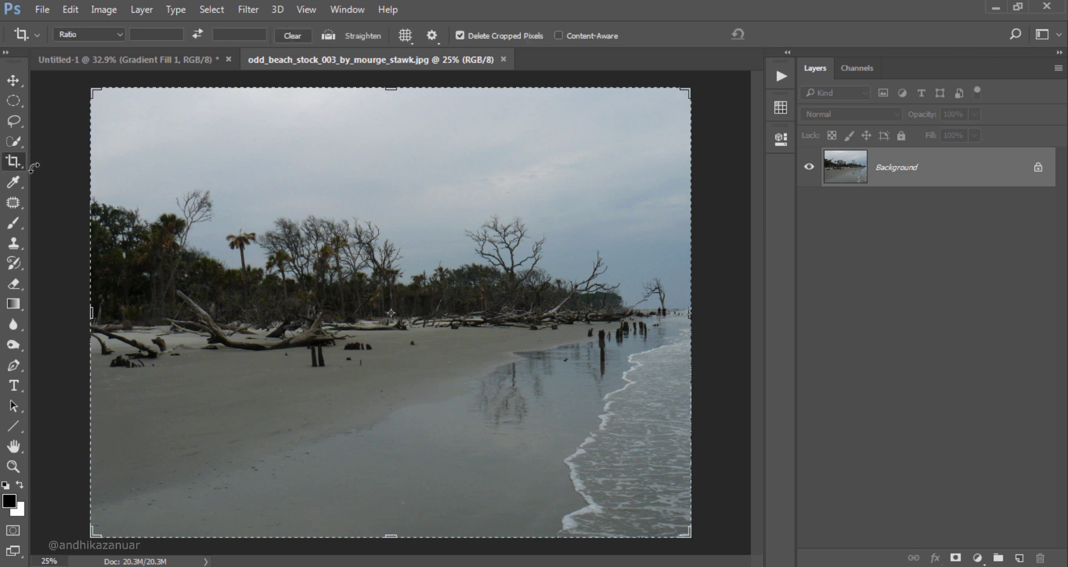
drag(391, 536, 401, 433)
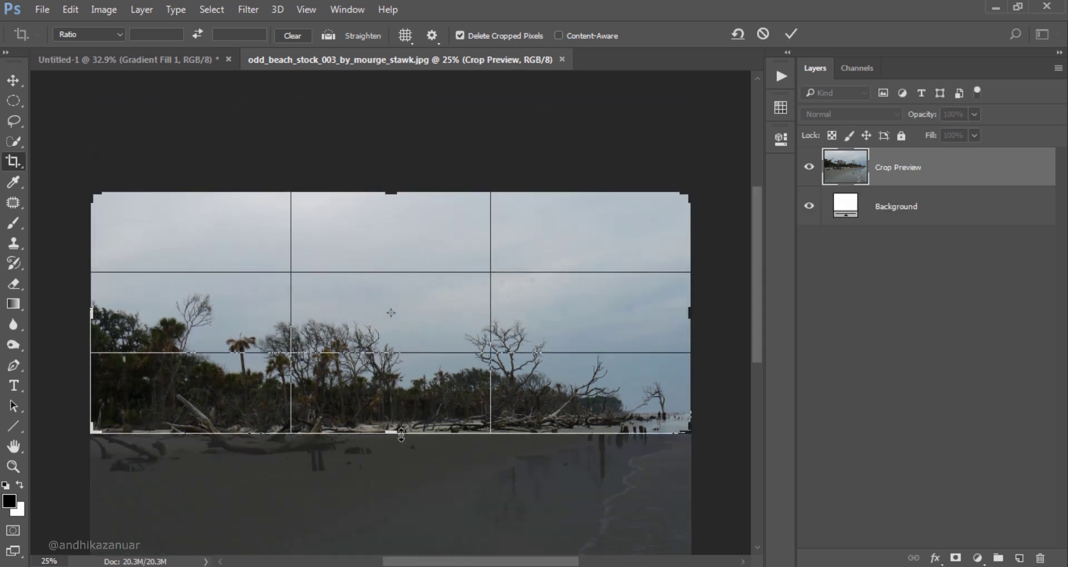
click(786, 40)
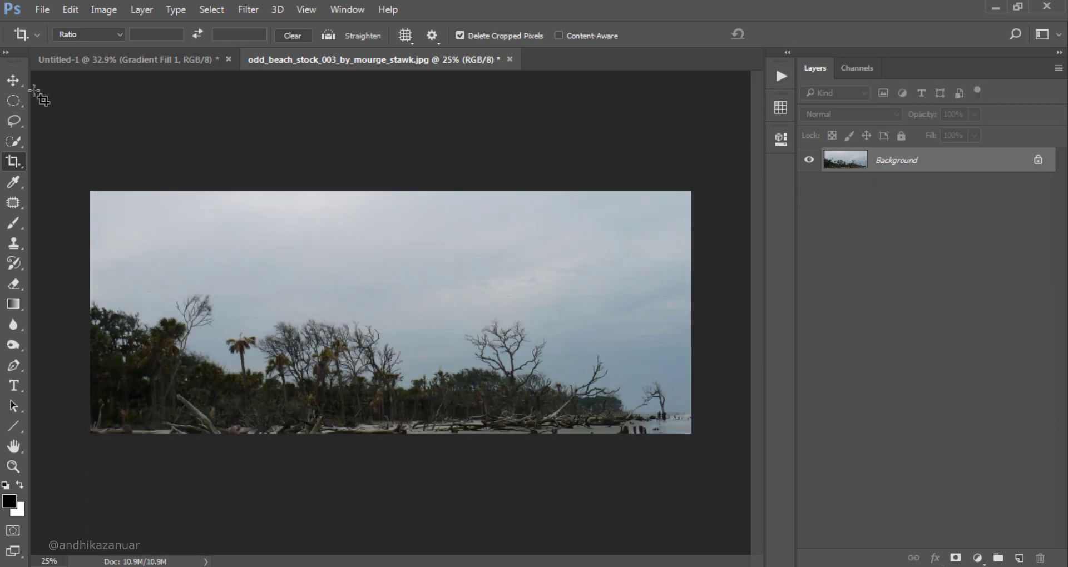
click(17, 81)
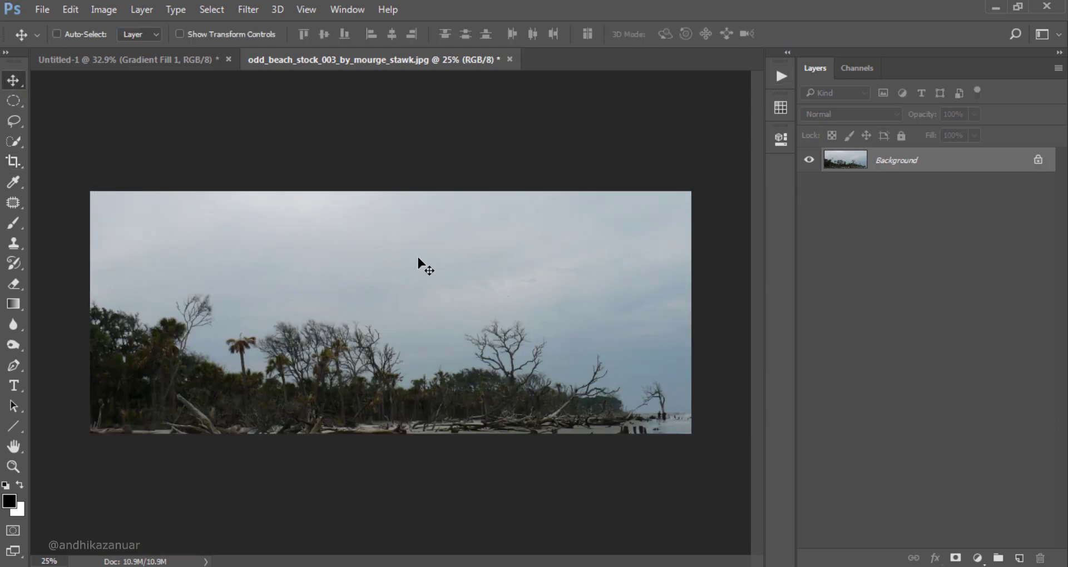
Duplicate the Blue channel and view only the Blue copy channel.
click(858, 67)
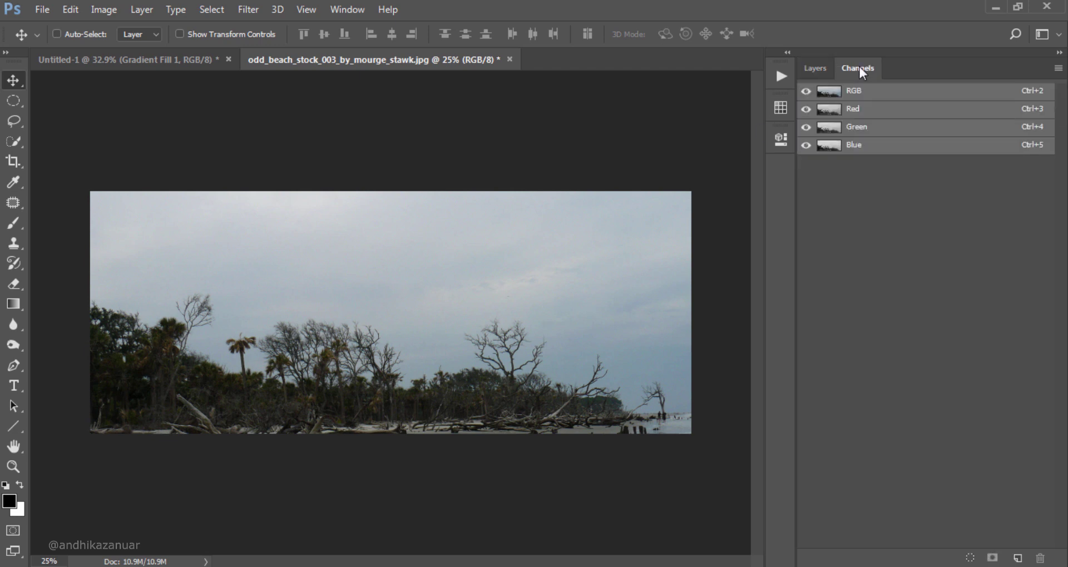
click(892, 147)
right_click(898, 150)
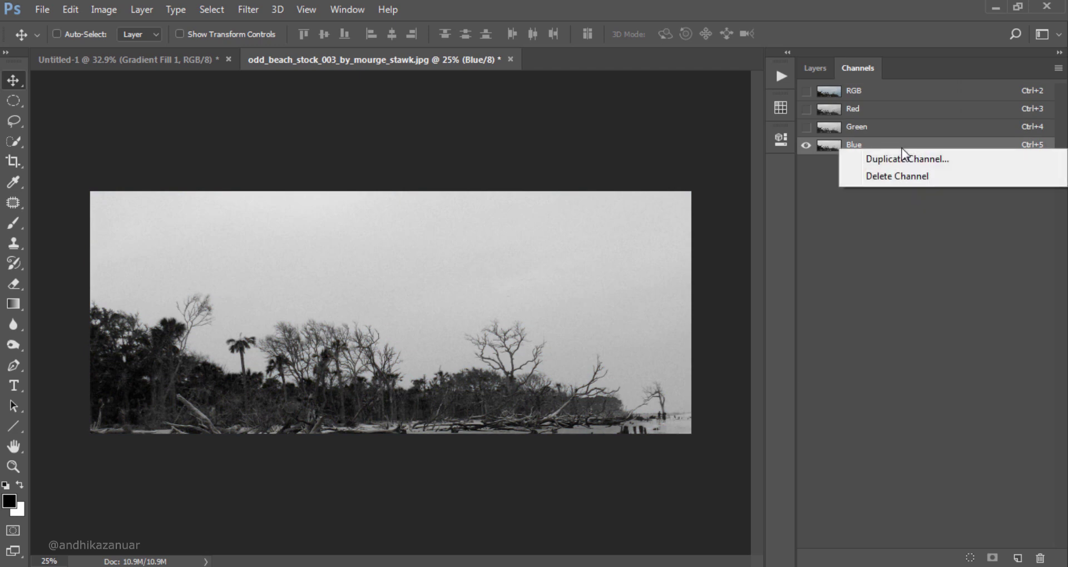
click(923, 159)
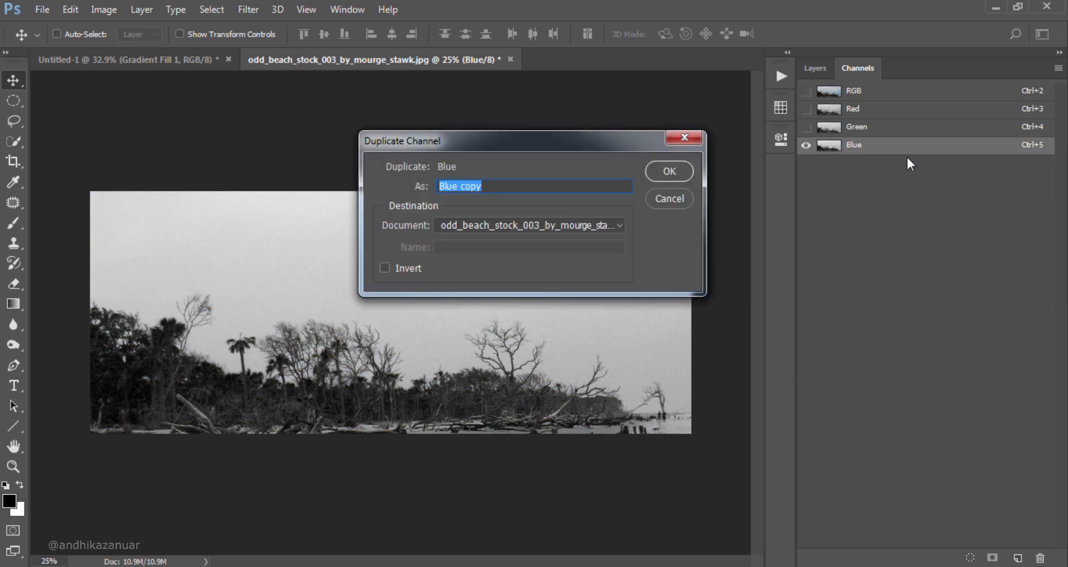
click(683, 173)
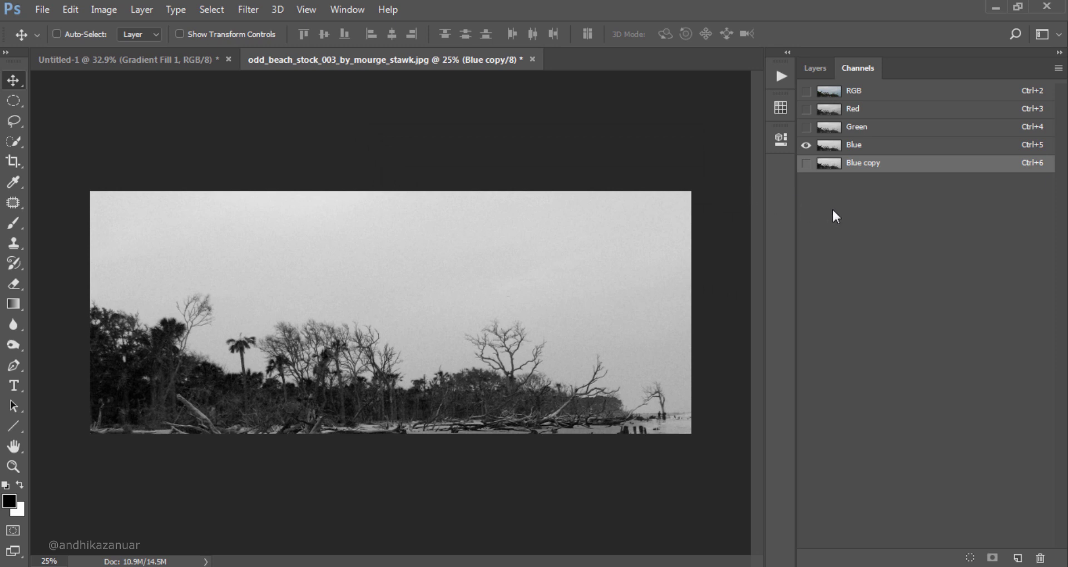
click(806, 163)
click(806, 146)
Apply Levels 73 / 1.00 / 162 to Blue copy, making trees black and sky white.
key(ctrl+l)
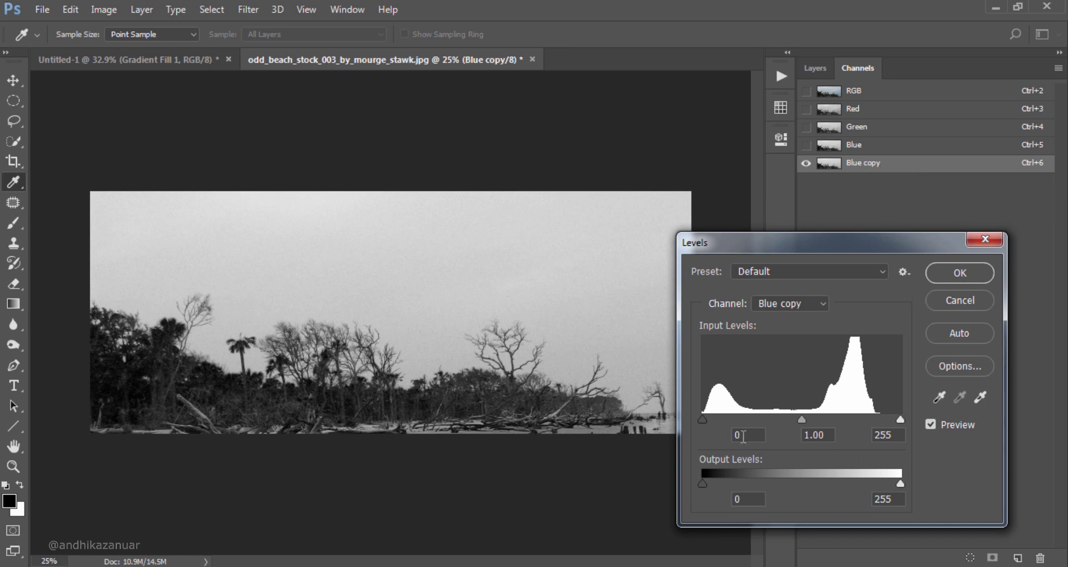
drag(704, 420, 760, 419)
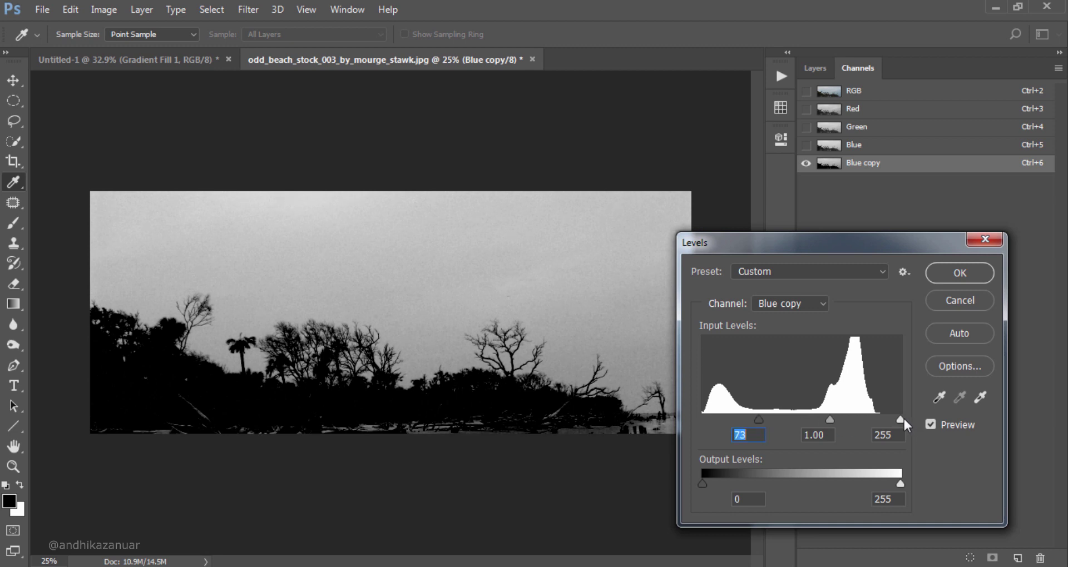
drag(892, 422, 831, 428)
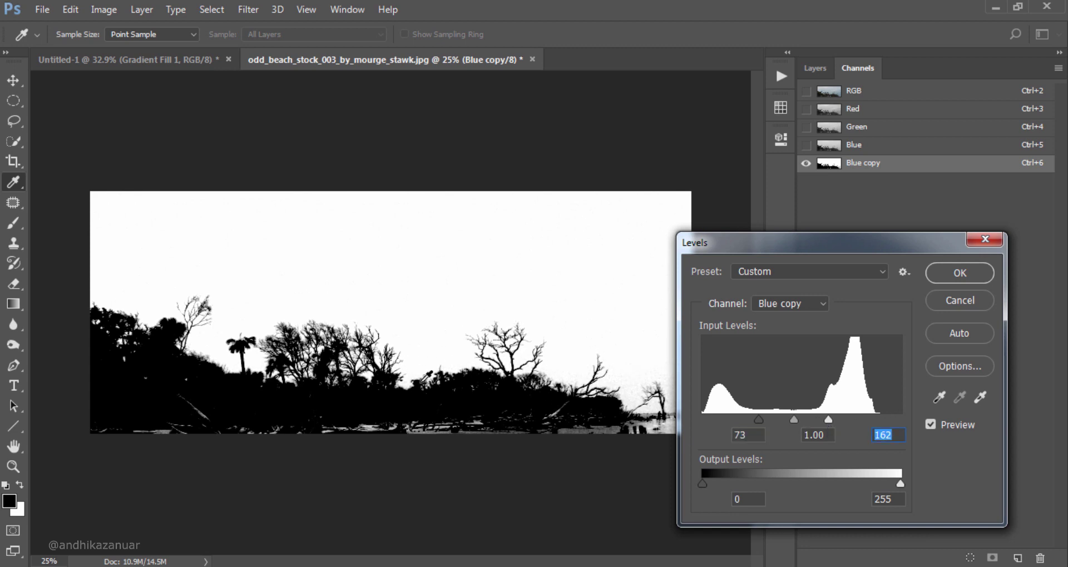
click(971, 276)
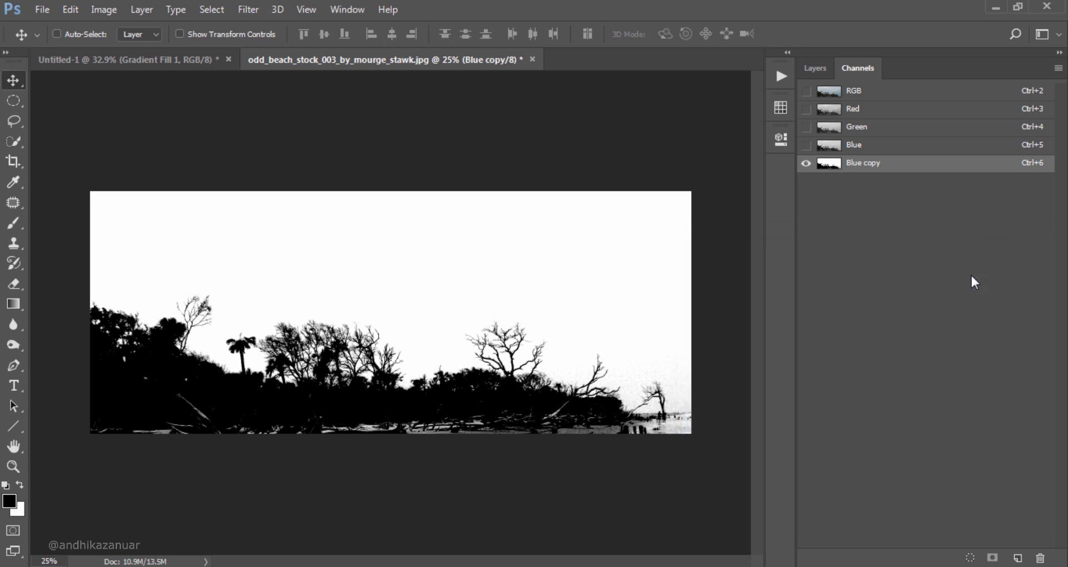
Load Blue copy as a selection and add it as a layer mask on Layer 0.
click(970, 559)
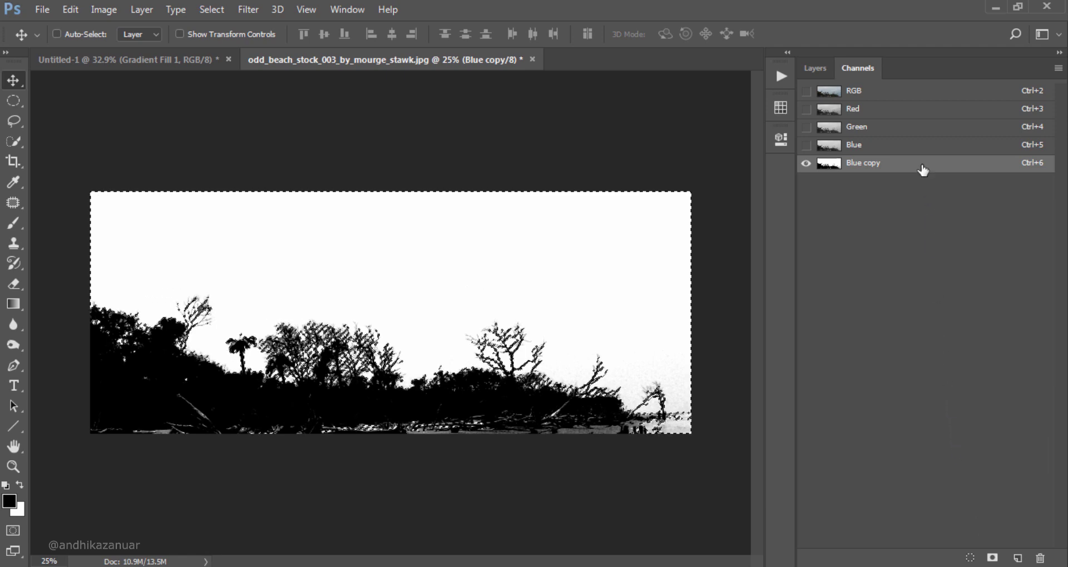
click(920, 94)
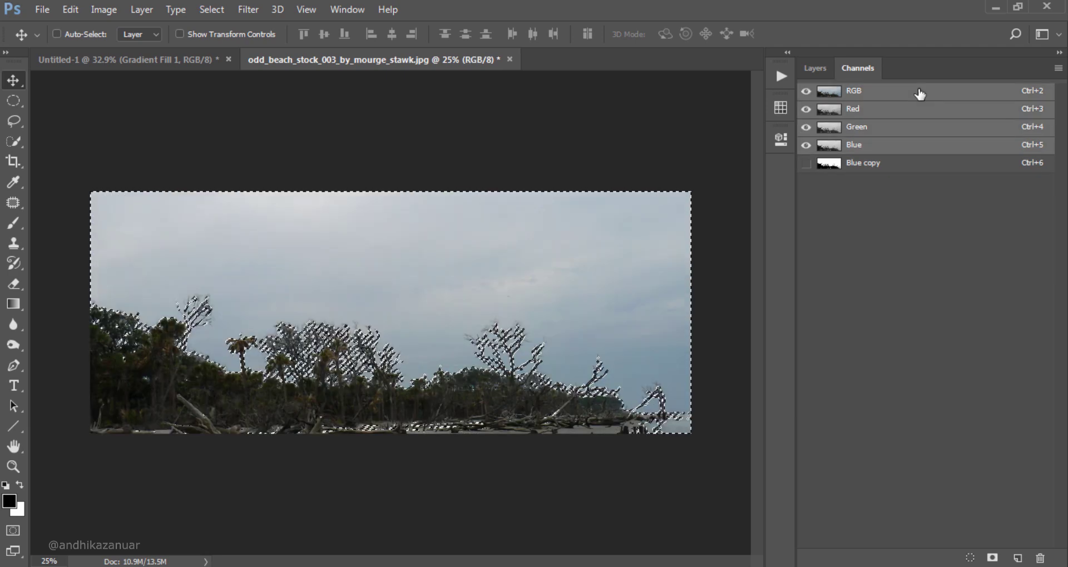
click(814, 68)
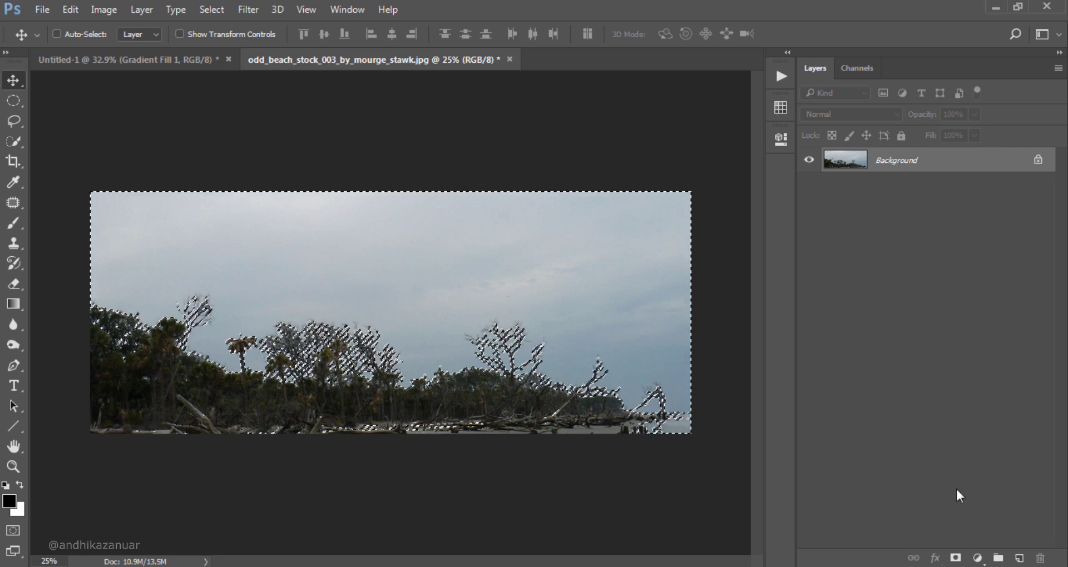
click(956, 556)
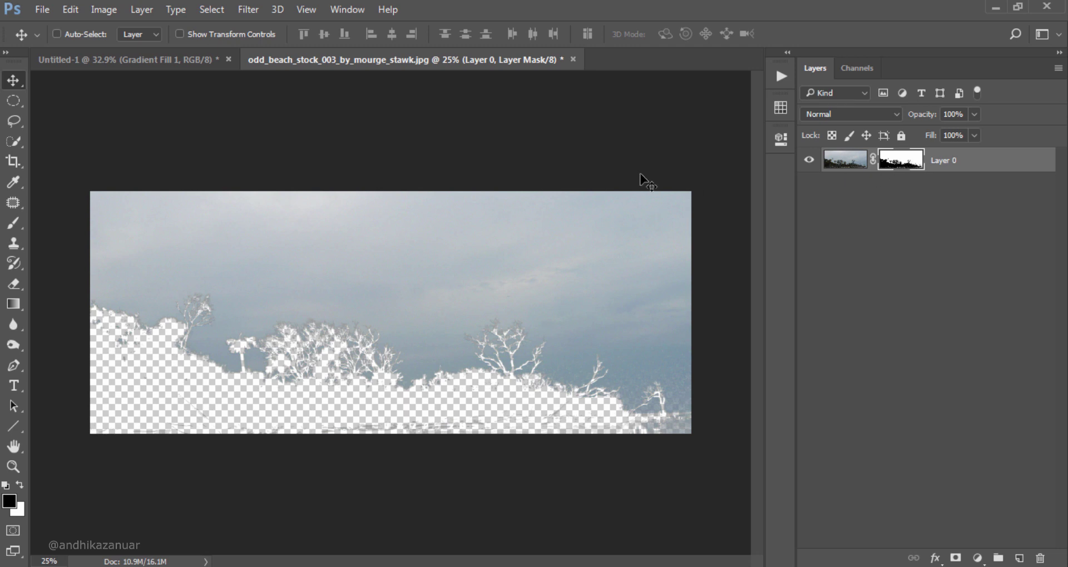
Invert the mask and refine it with Decontaminate Colors into a new masked layer.
click(108, 9)
mouse_move(128, 49)
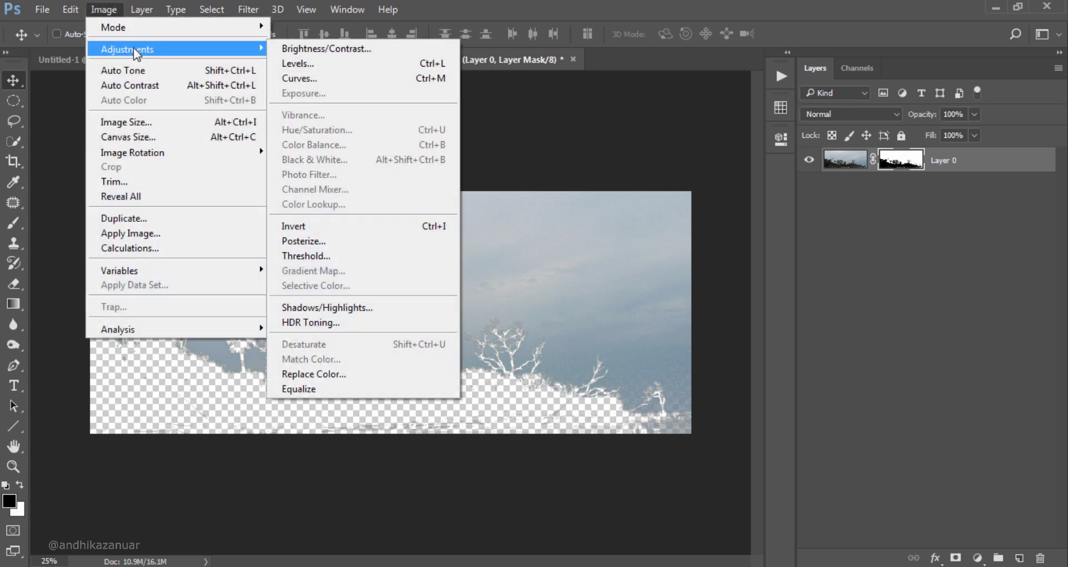
click(376, 225)
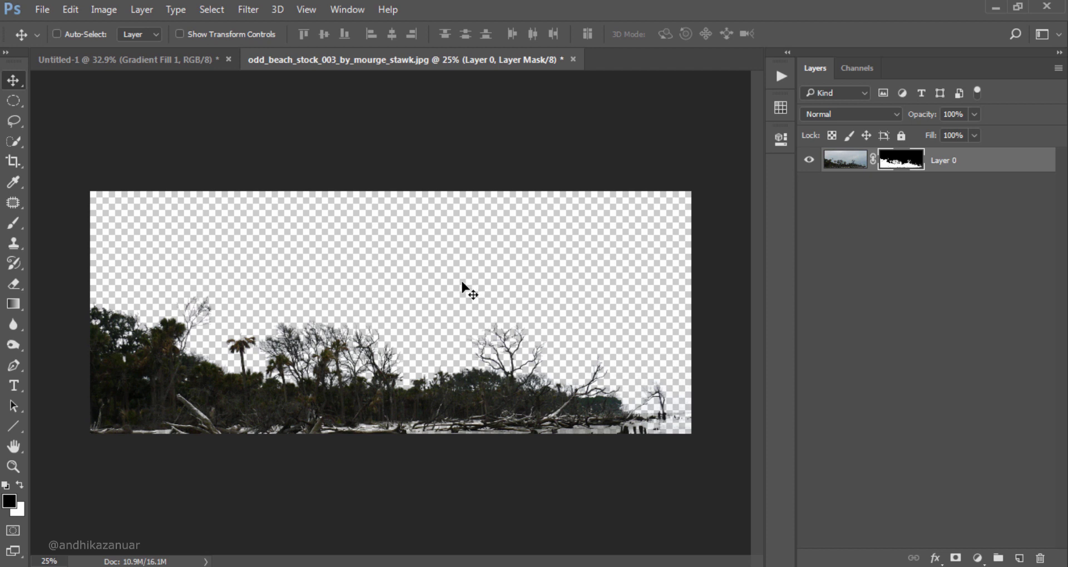
right_click(907, 161)
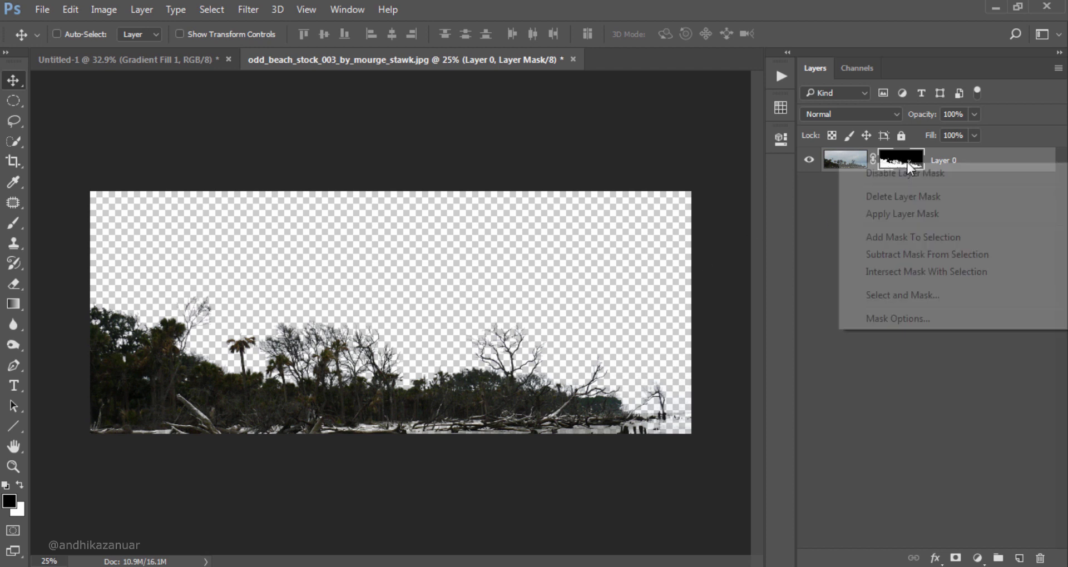
click(905, 295)
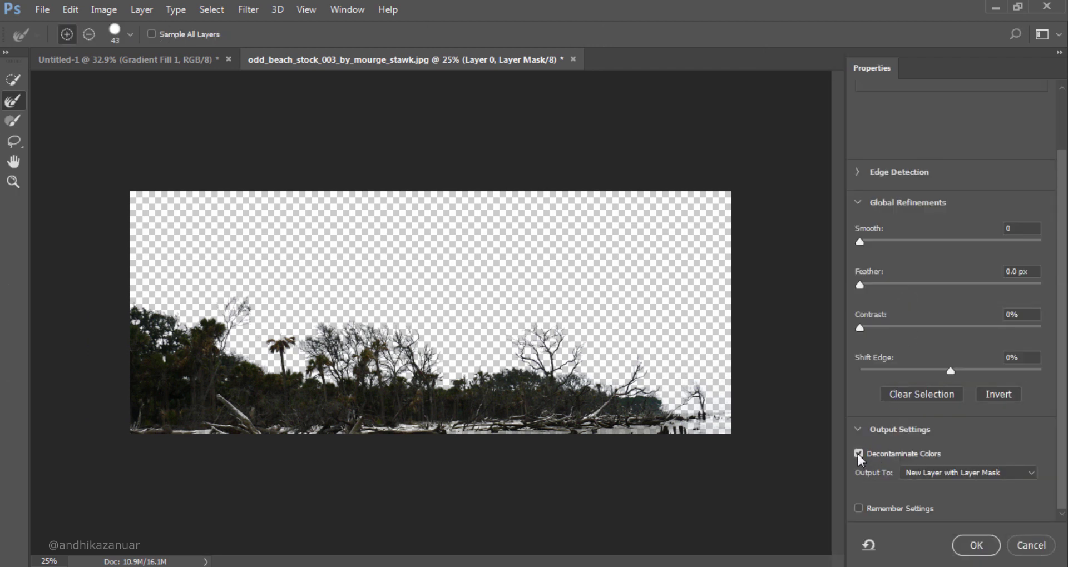
click(977, 547)
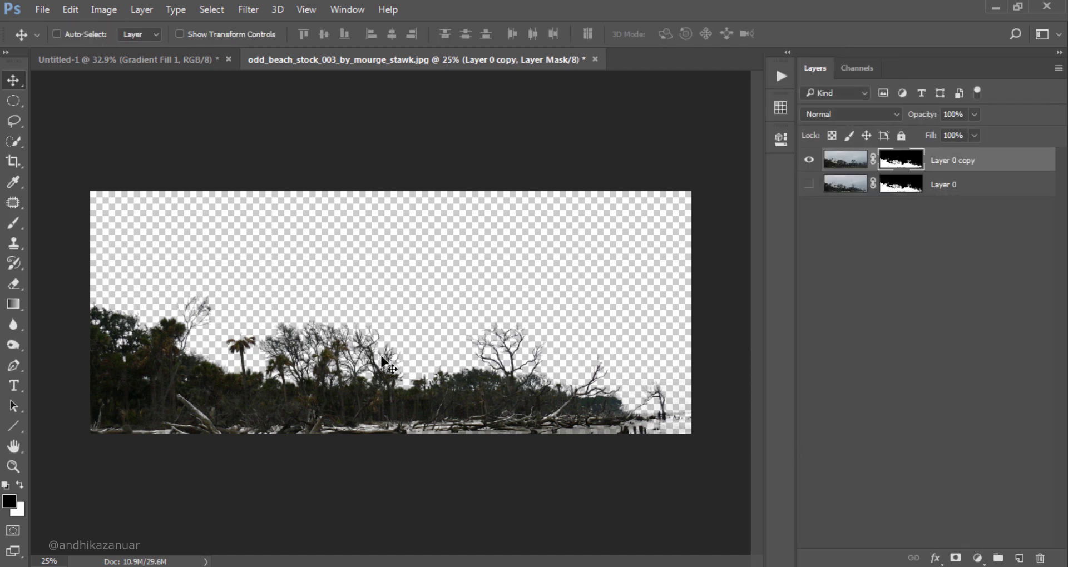
Bring the tree cutout into Untitled-1 on the foggy horizon and apply its mask.
mouse_move(346, 367)
mouse_down()
mouse_move(175, 67)
mouse_move(191, 101)
mouse_up()
drag(251, 246, 251, 252)
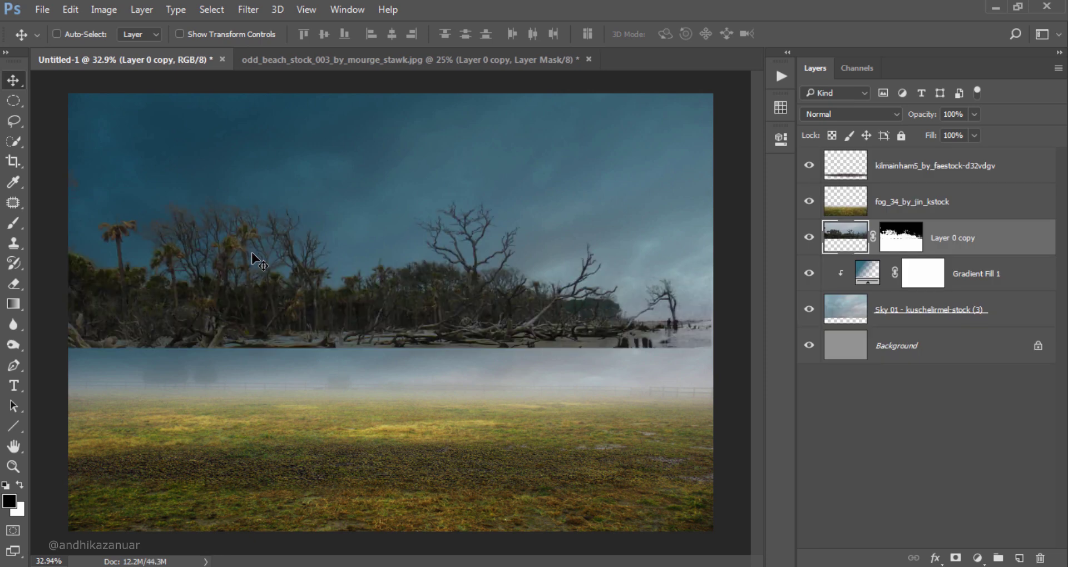
mouse_move(199, 288)
mouse_down()
mouse_move(298, 349)
mouse_move(335, 353)
mouse_move(347, 281)
mouse_up()
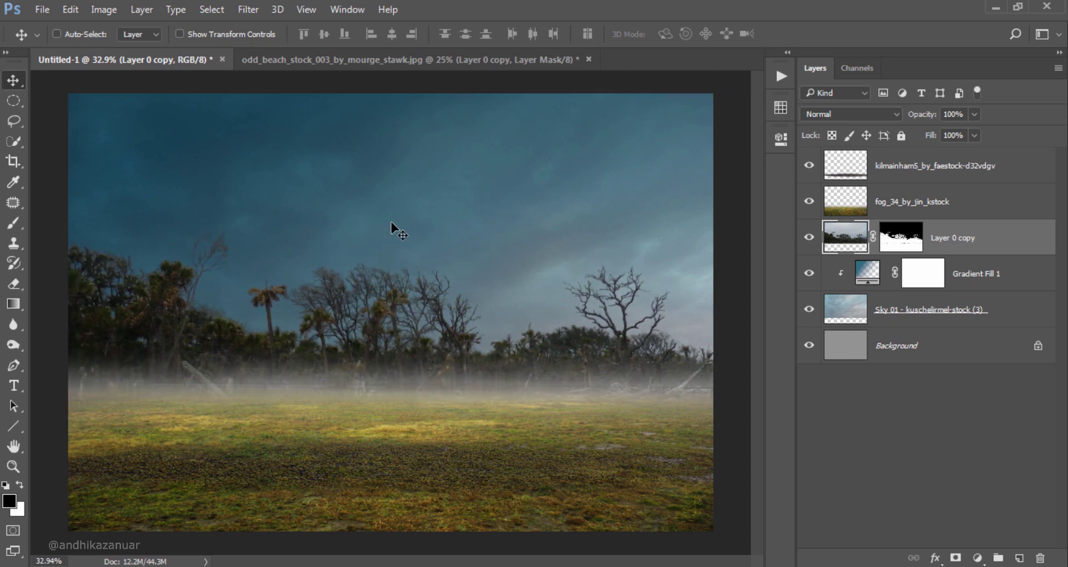
key(ctrl)
click(900, 238)
right_click(901, 238)
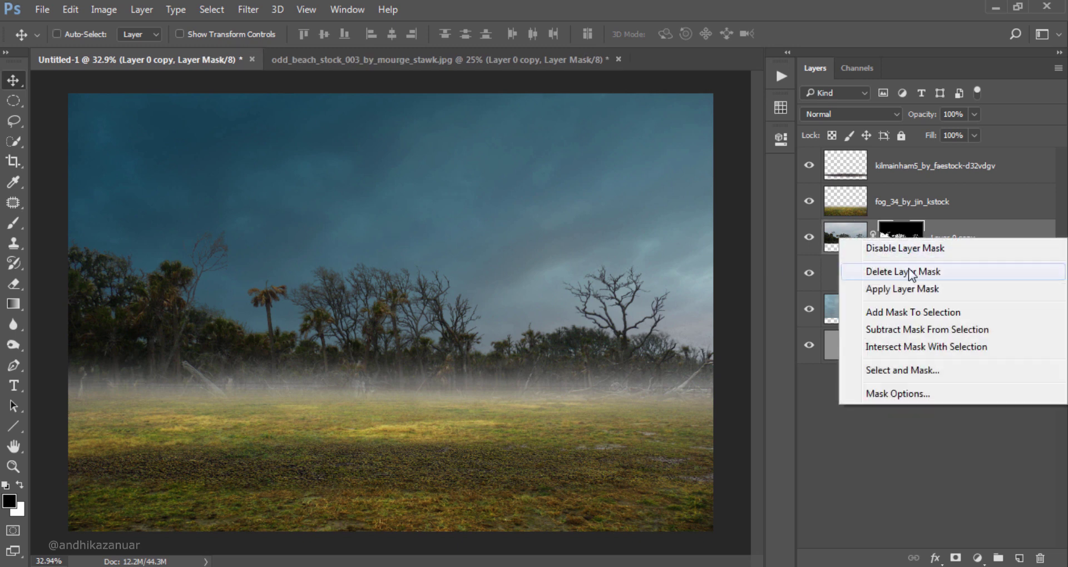
click(910, 289)
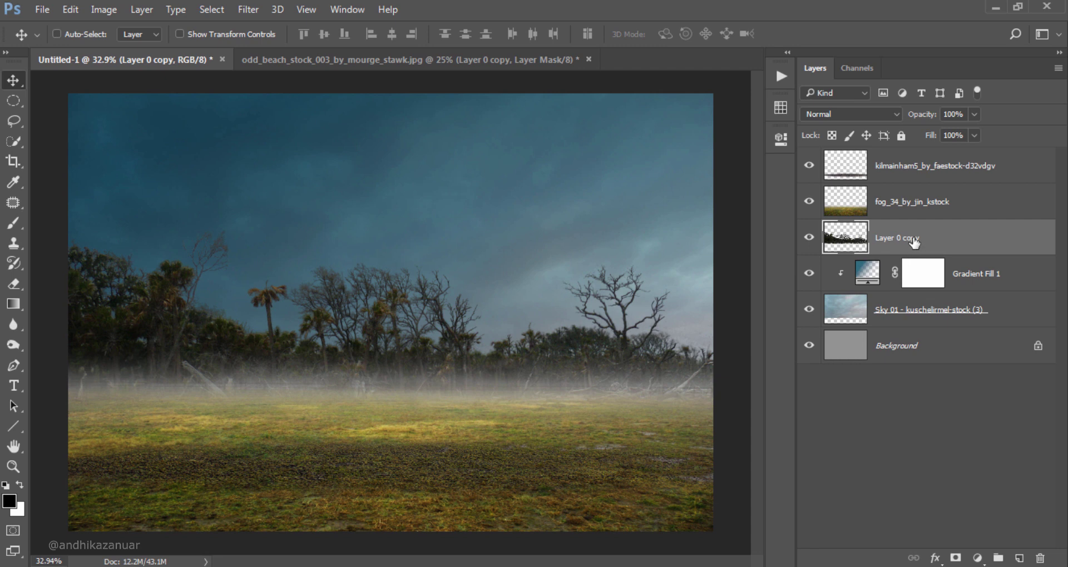
Scale Layer 0 copy down to about 92% with Free Transform.
key(ctrl+t)
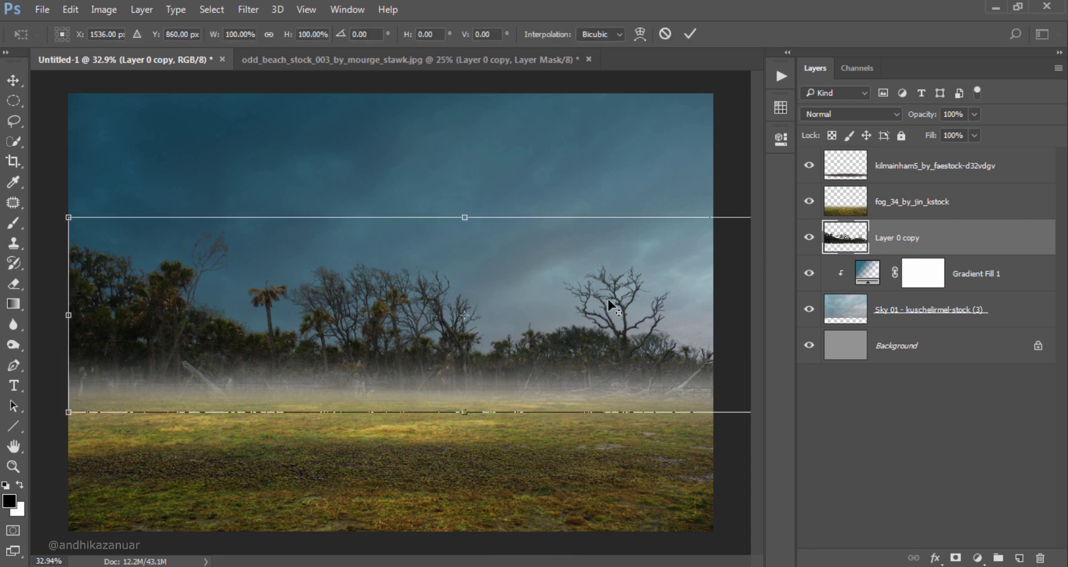
scroll(612, 305, down, 3)
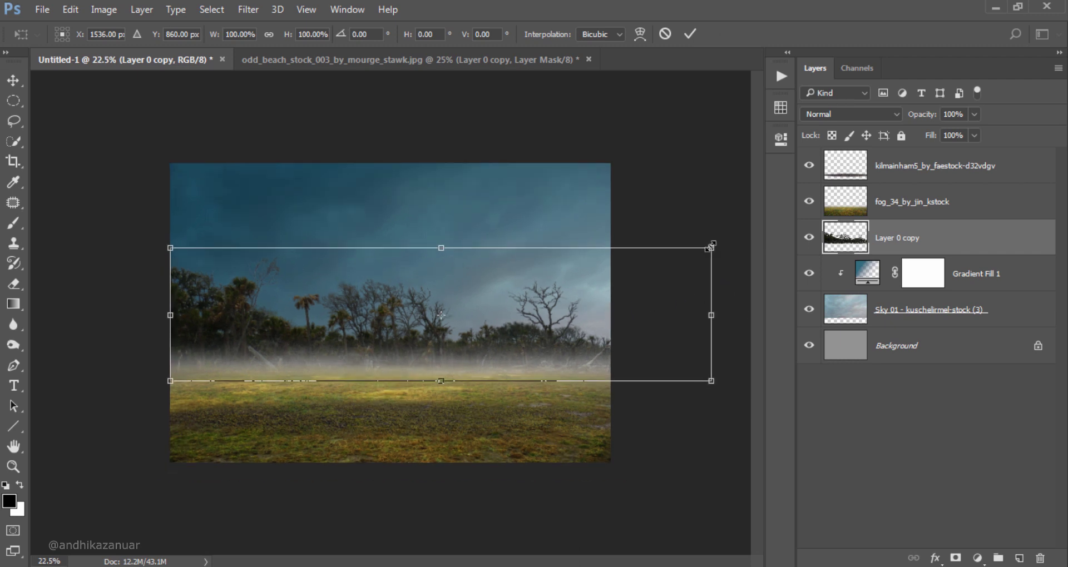
mouse_move(710, 247)
mouse_down()
mouse_move(655, 271)
mouse_move(673, 271)
mouse_up()
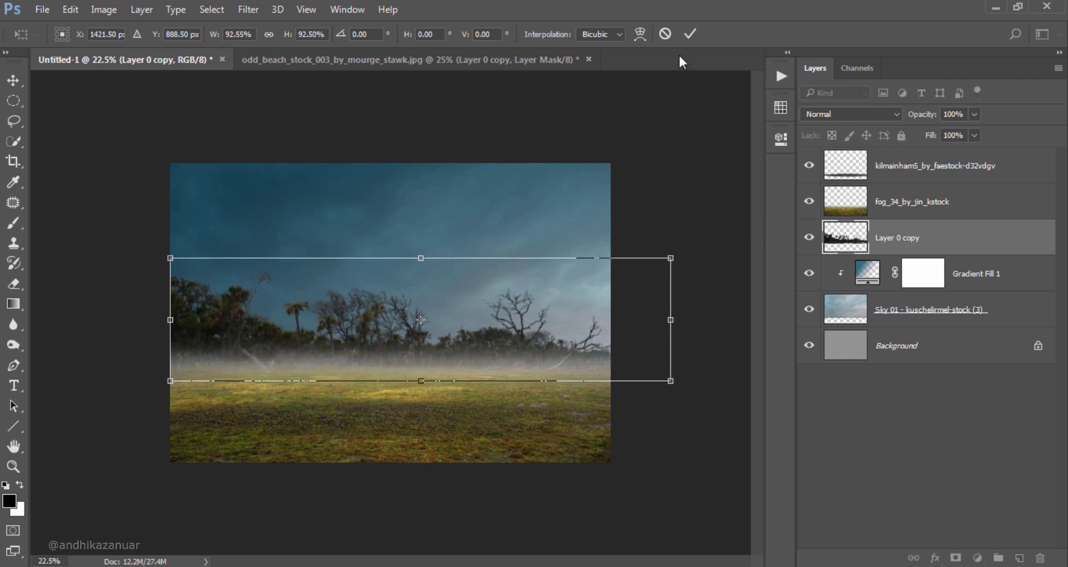
click(688, 33)
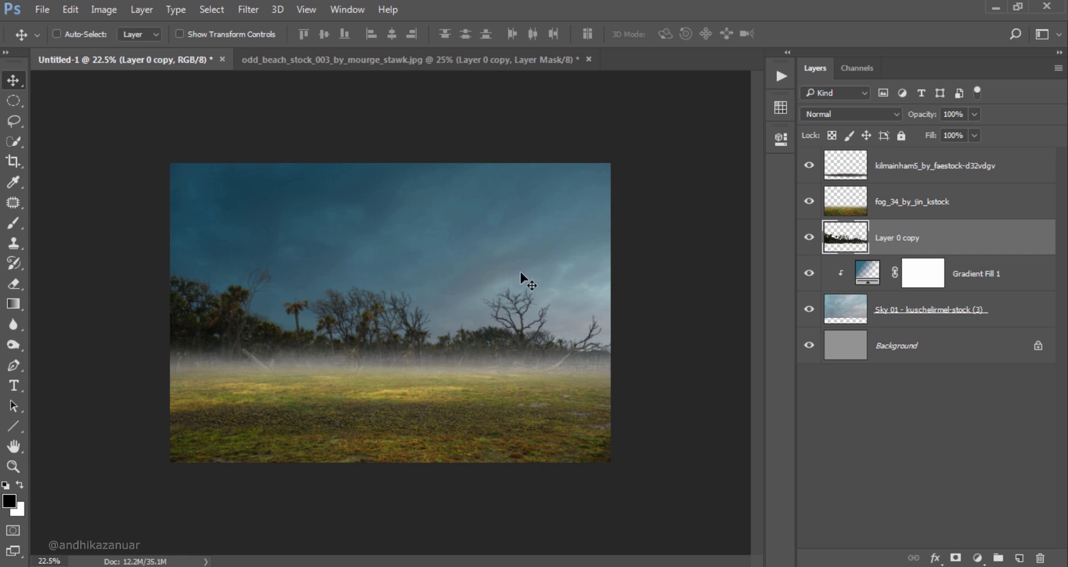
key(ctrl+plus)
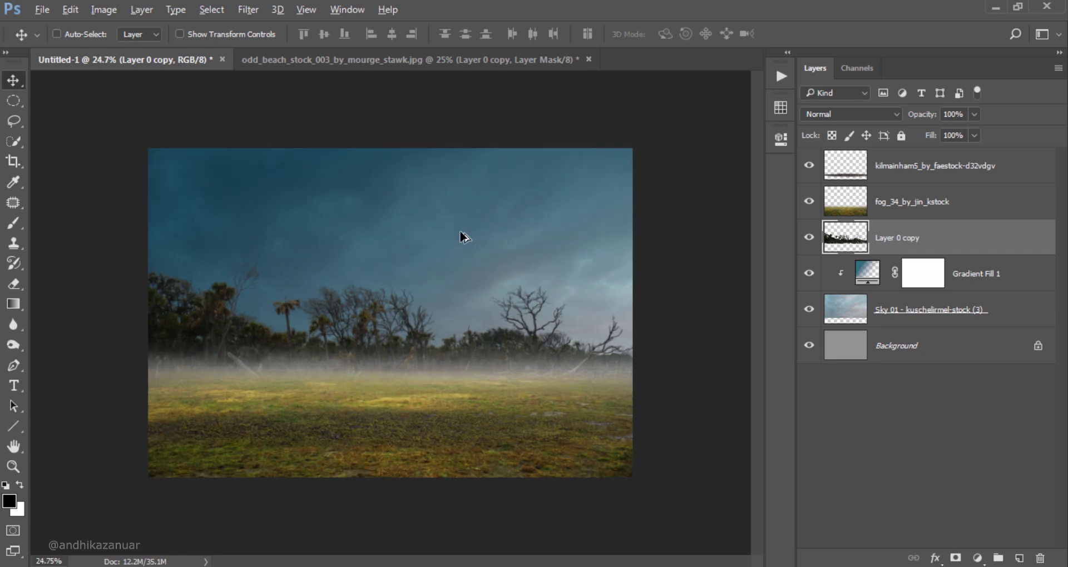
key(alt)
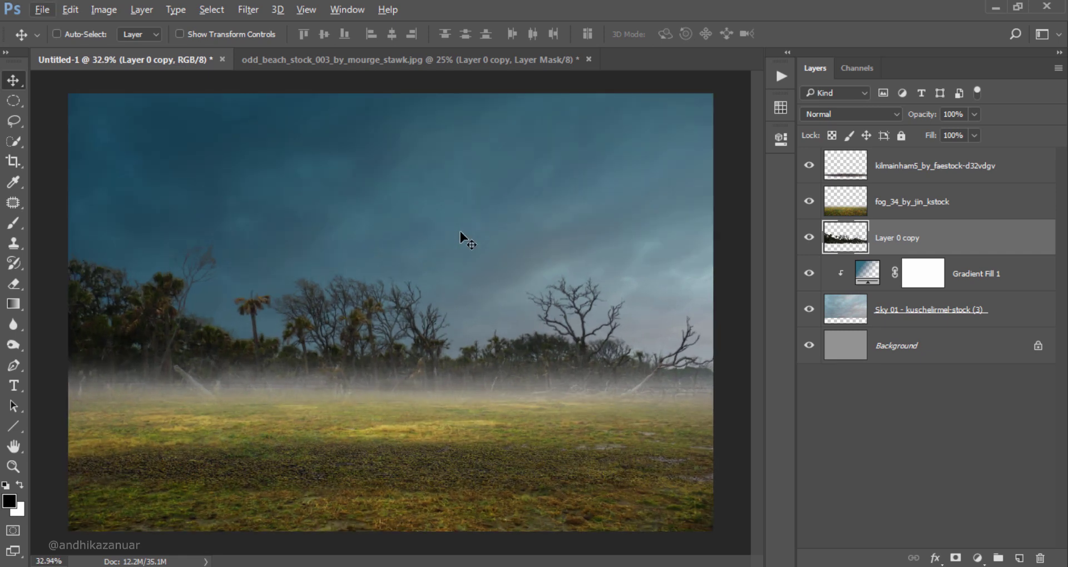
Apply a 5-pixel Gaussian Blur to the Layer 0 copy tree line.
click(246, 9)
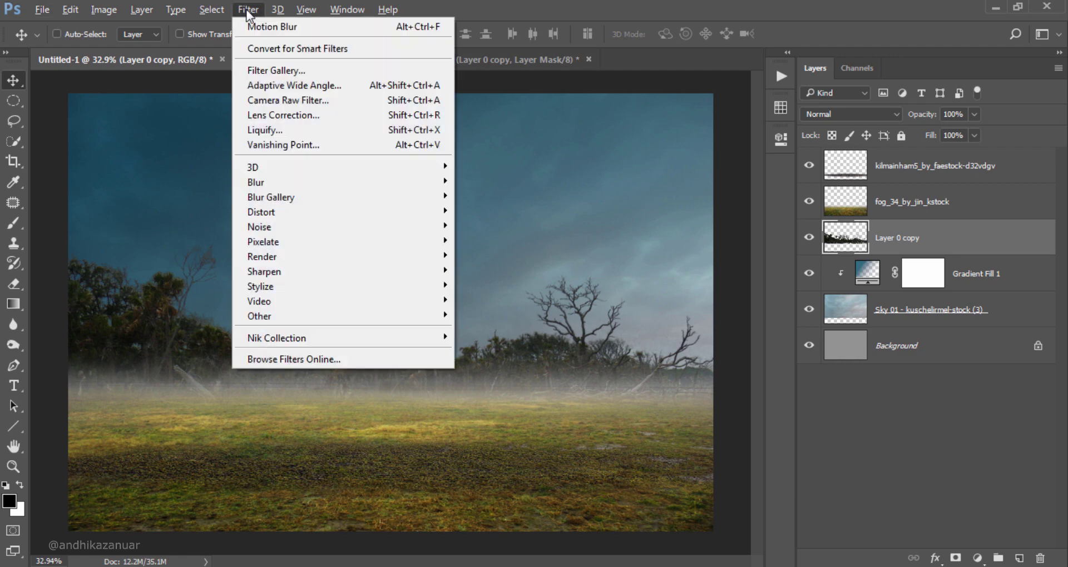
mouse_move(342, 182)
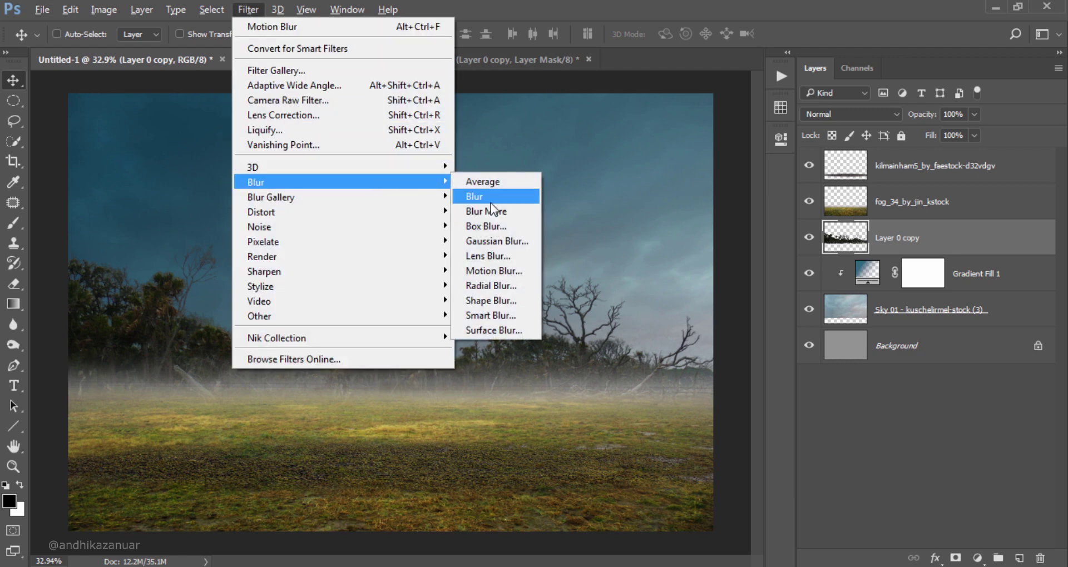
click(506, 242)
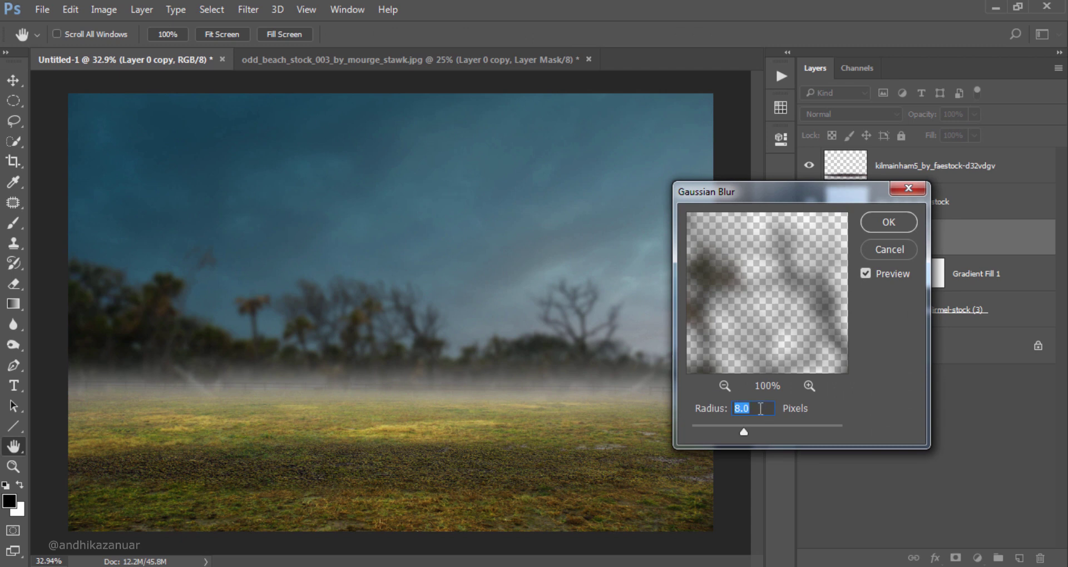
text(5)
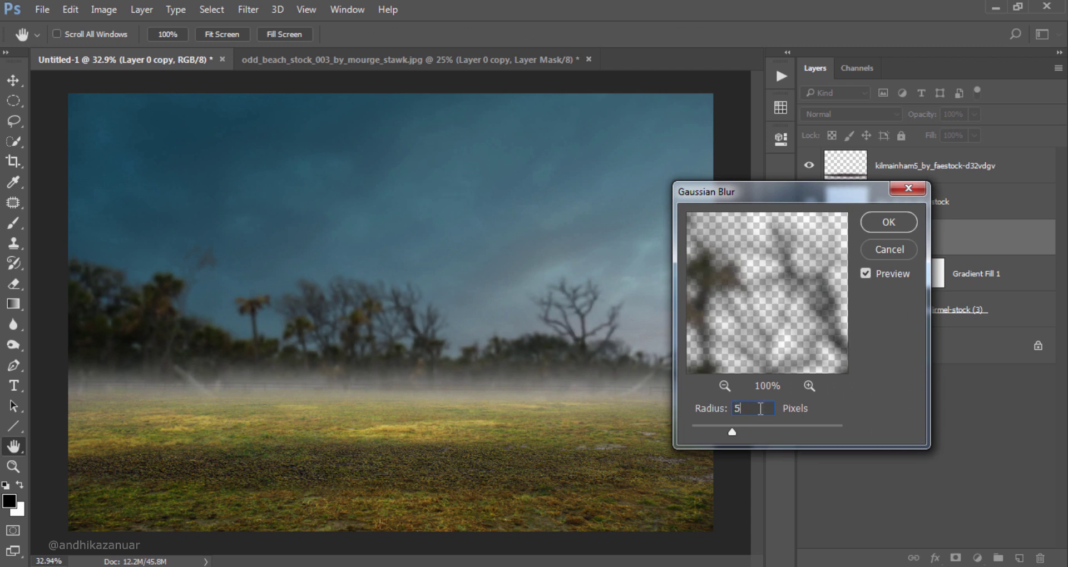
click(887, 226)
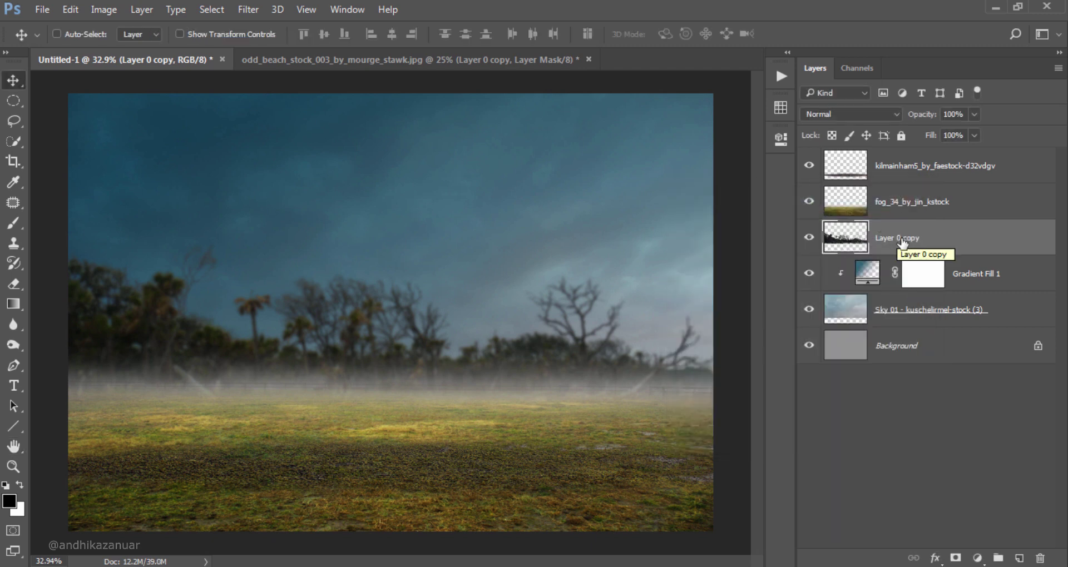
Add a Hue/Saturation layer with Lightness +19, clipped to Layer 0 copy.
click(977, 557)
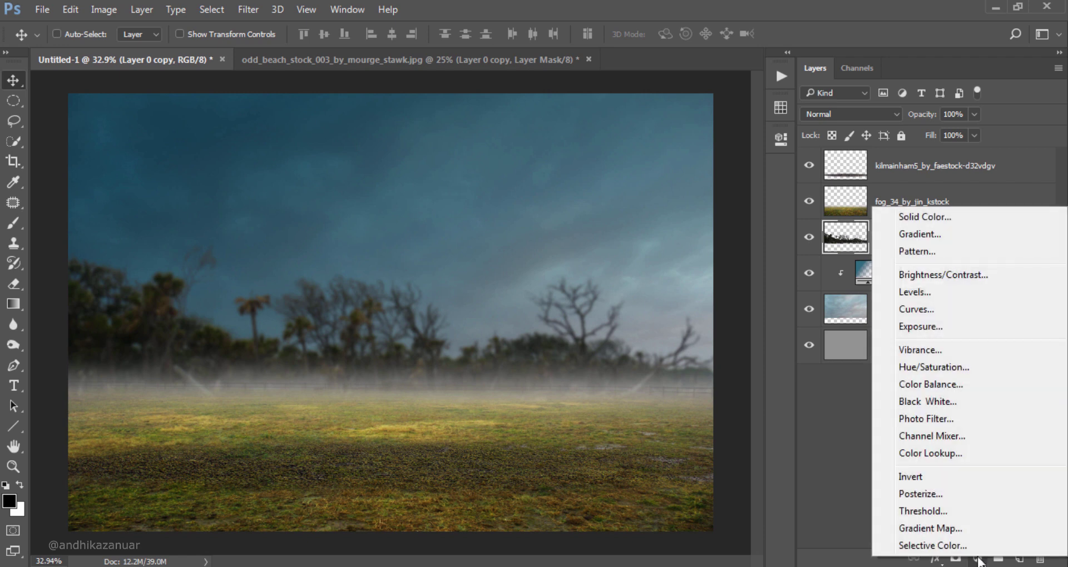
click(963, 365)
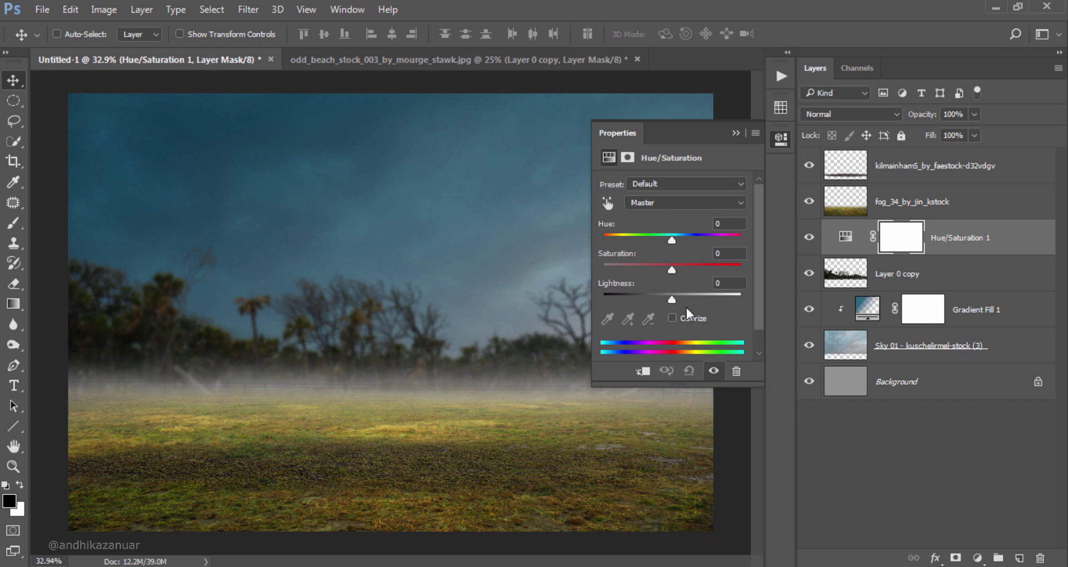
drag(672, 301, 685, 305)
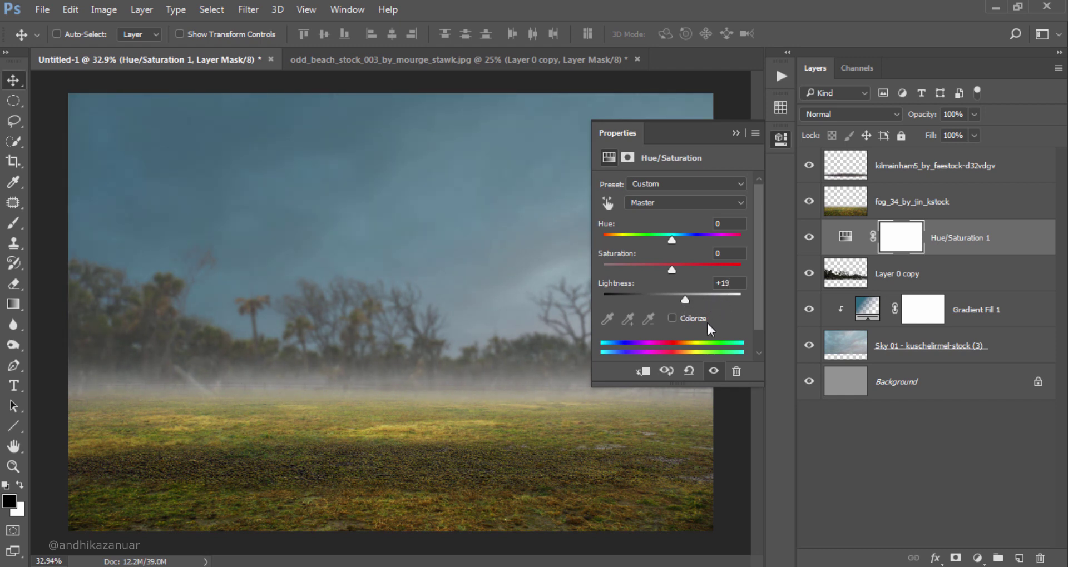
click(645, 372)
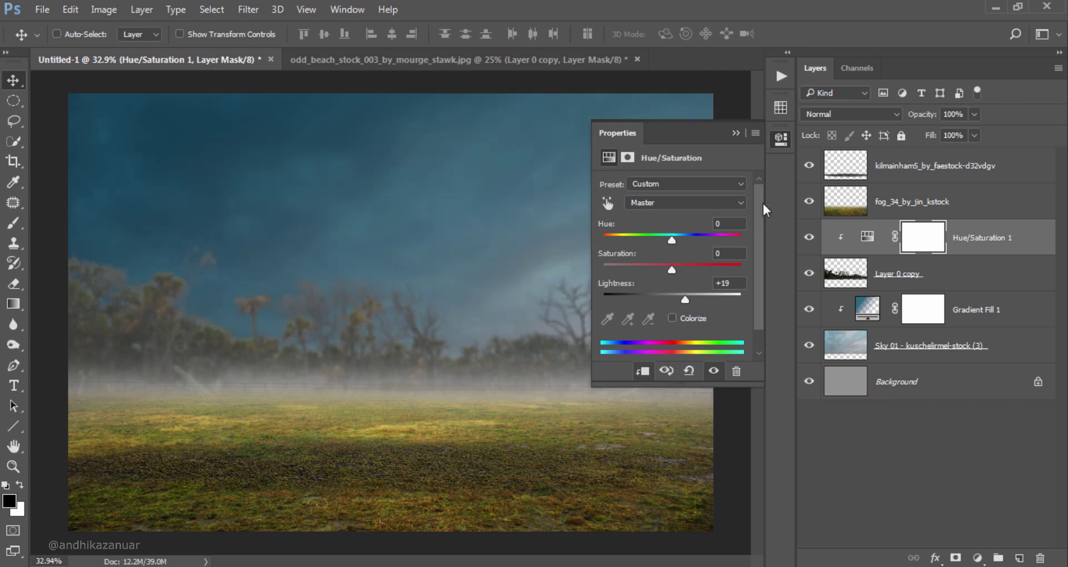
click(776, 142)
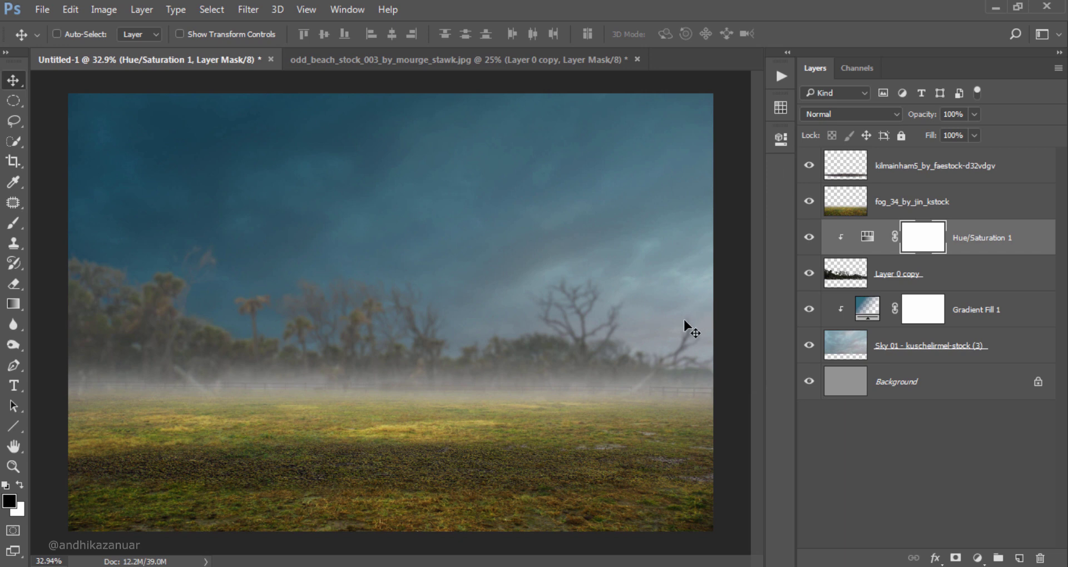
click(18, 304)
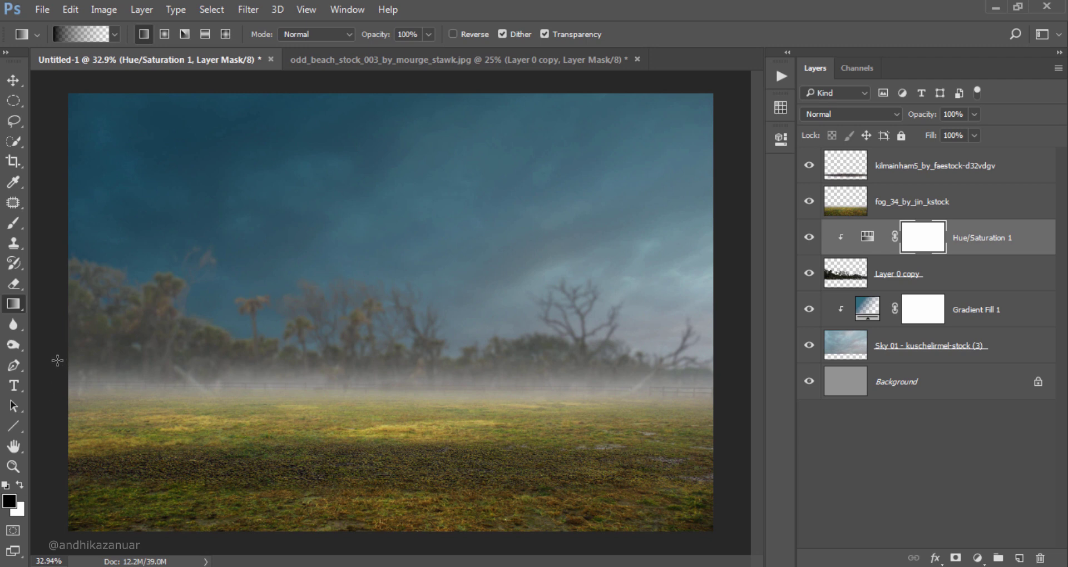
Draw a left-to-right gradient on the Hue/Saturation 1 mask and compare with it hidden.
drag(58, 361, 516, 360)
drag(664, 370, 723, 371)
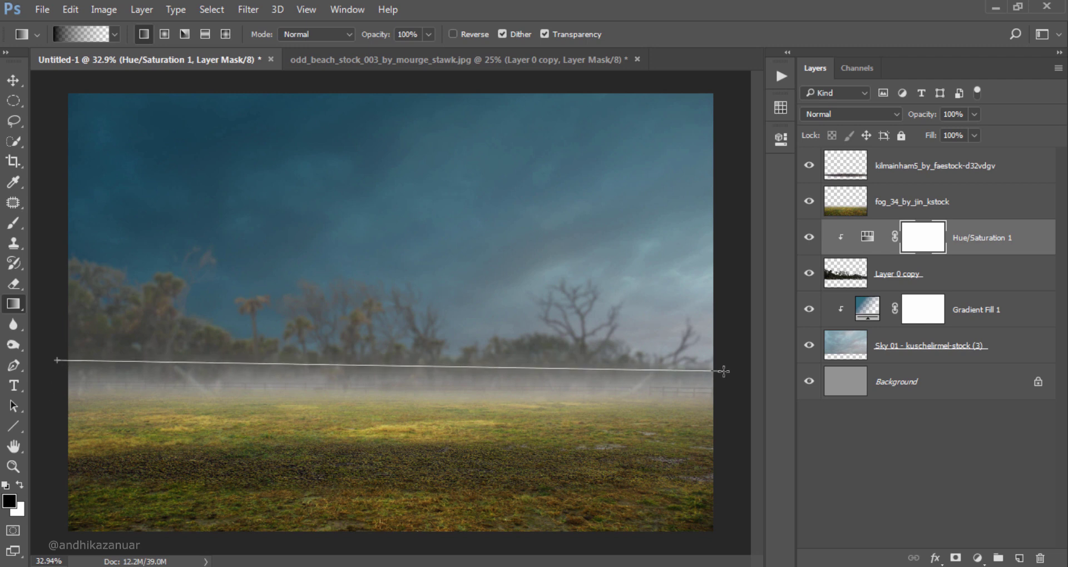
drag(723, 371, 723, 371)
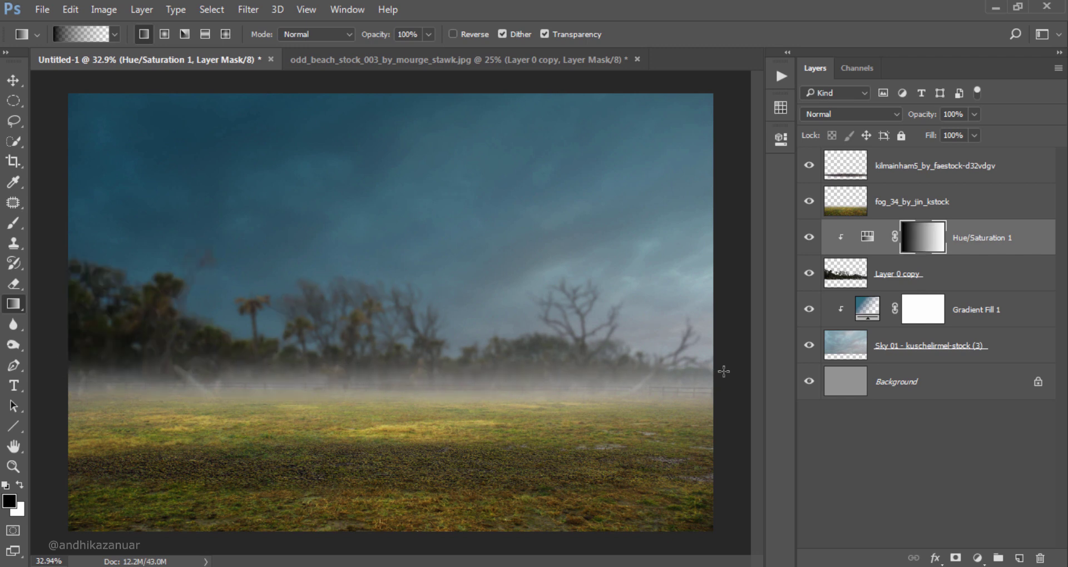
click(808, 238)
click(808, 238)
click(17, 81)
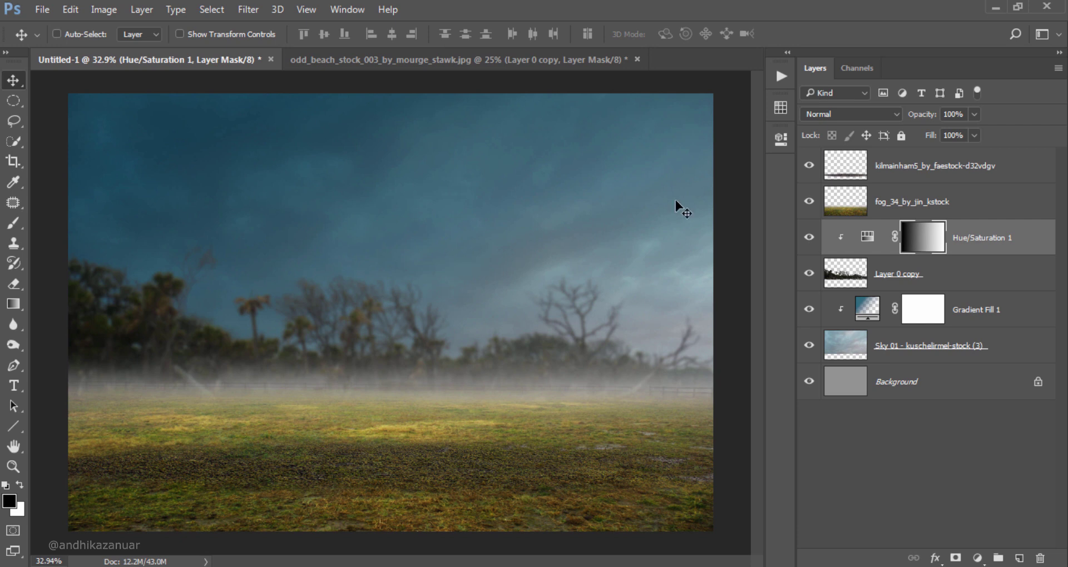
click(948, 166)
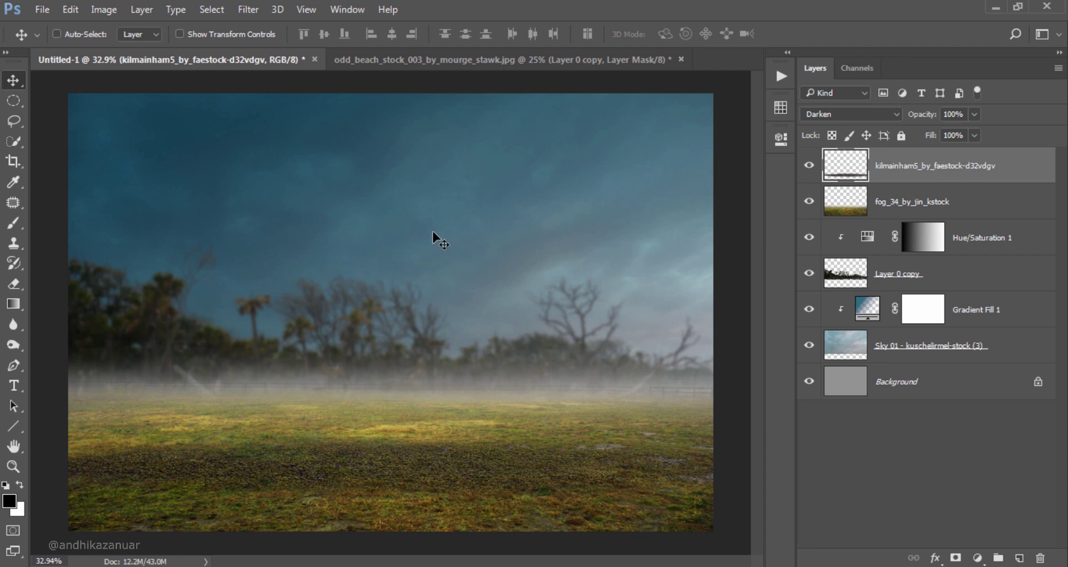
Open the IMG_8679 boy-on-scooter photo into the composition.
click(47, 11)
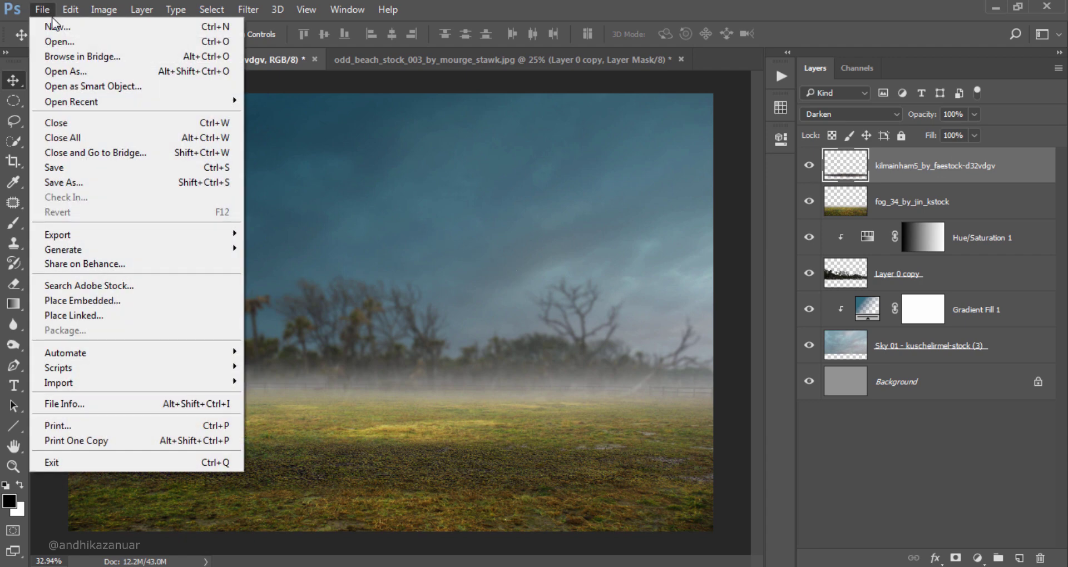
click(78, 39)
click(471, 119)
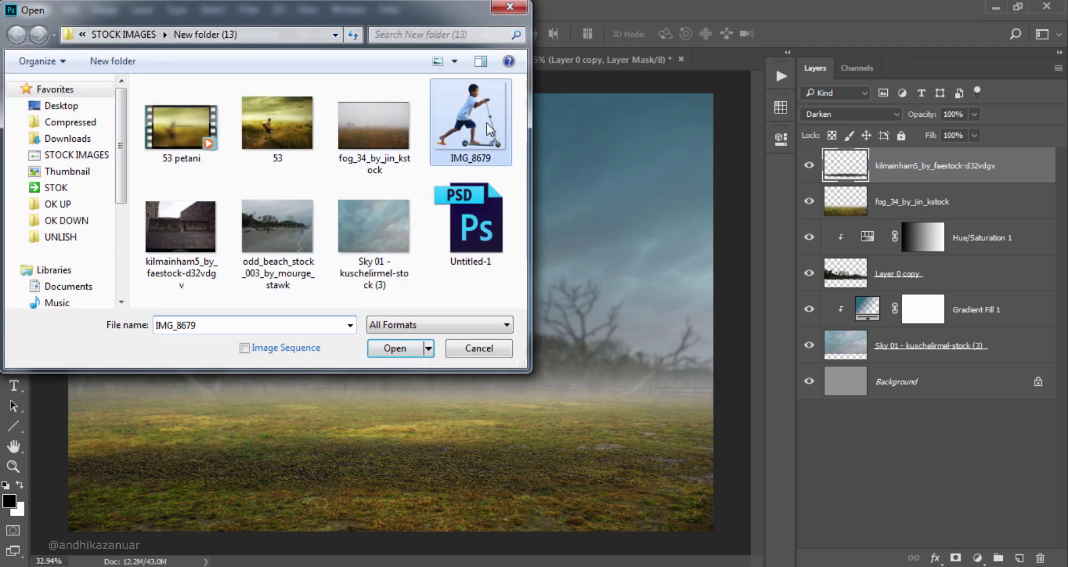
click(400, 349)
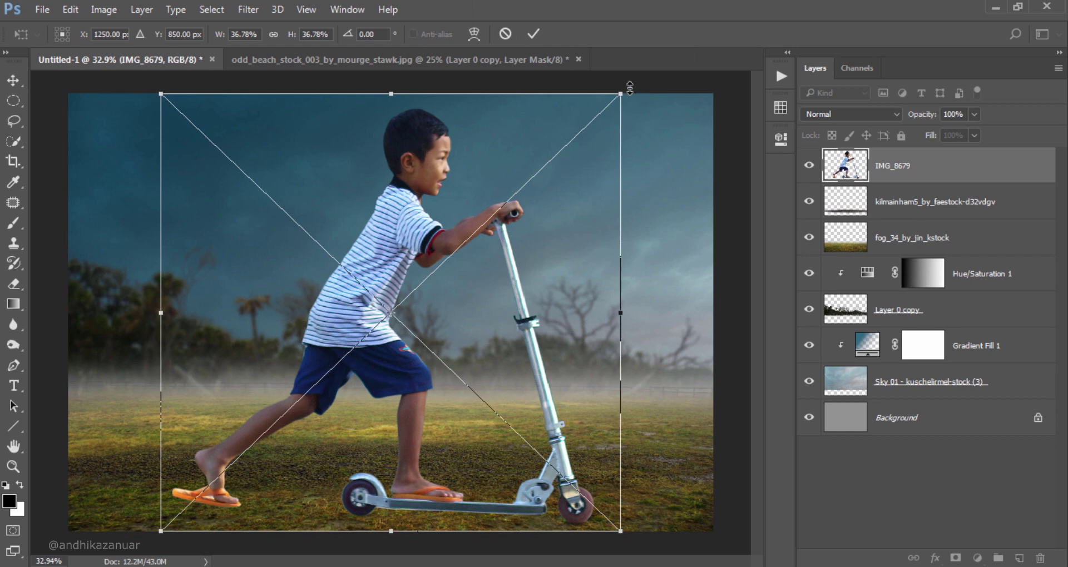
Scale the boy to about 22.25%, tilt him -0.76°, and set him on the grass.
mouse_move(630, 88)
mouse_down()
mouse_move(499, 296)
mouse_move(467, 309)
mouse_up()
drag(339, 316, 406, 258)
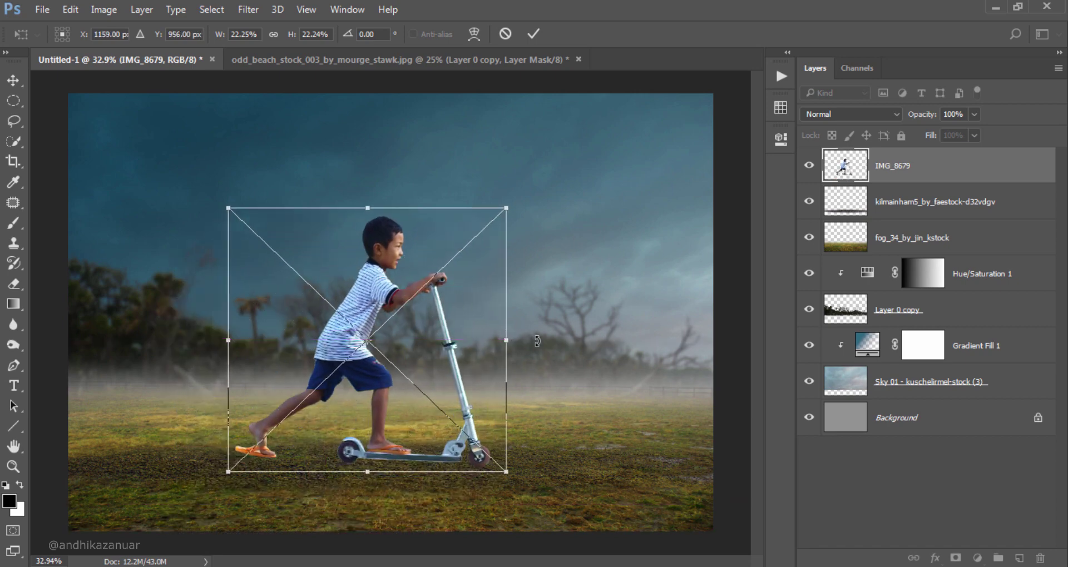
drag(536, 341, 537, 338)
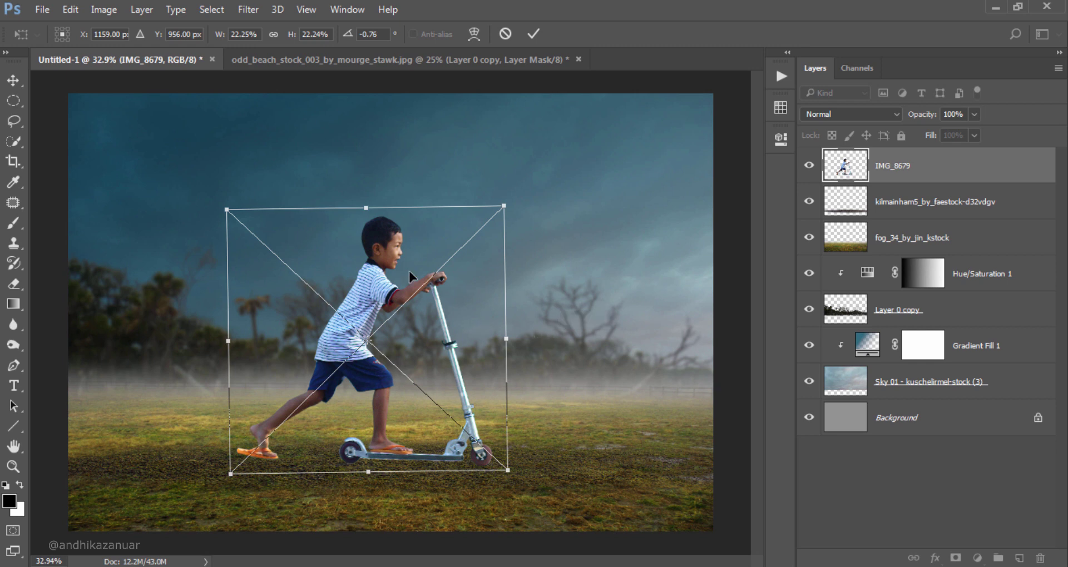
drag(394, 271, 393, 275)
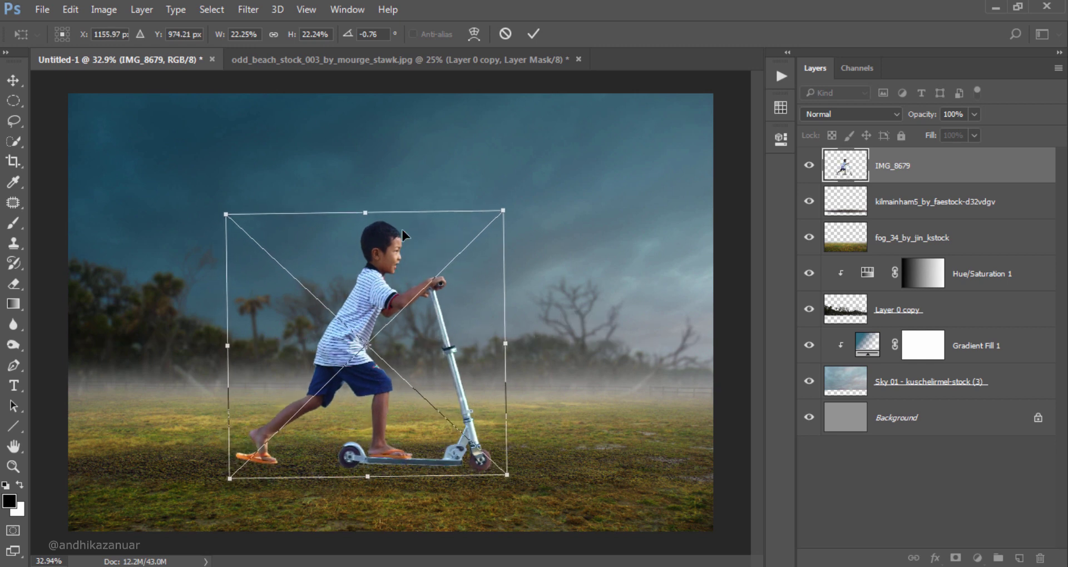
click(534, 35)
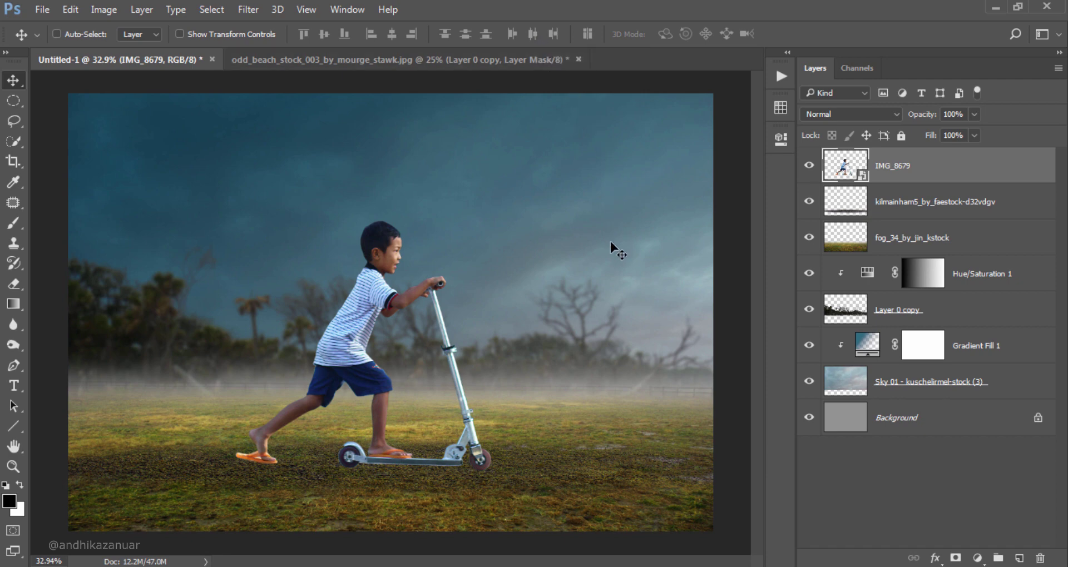
Rasterize the boy layer and apply Hue/Saturation with Saturation -33 and Lightness +4.
right_click(1008, 164)
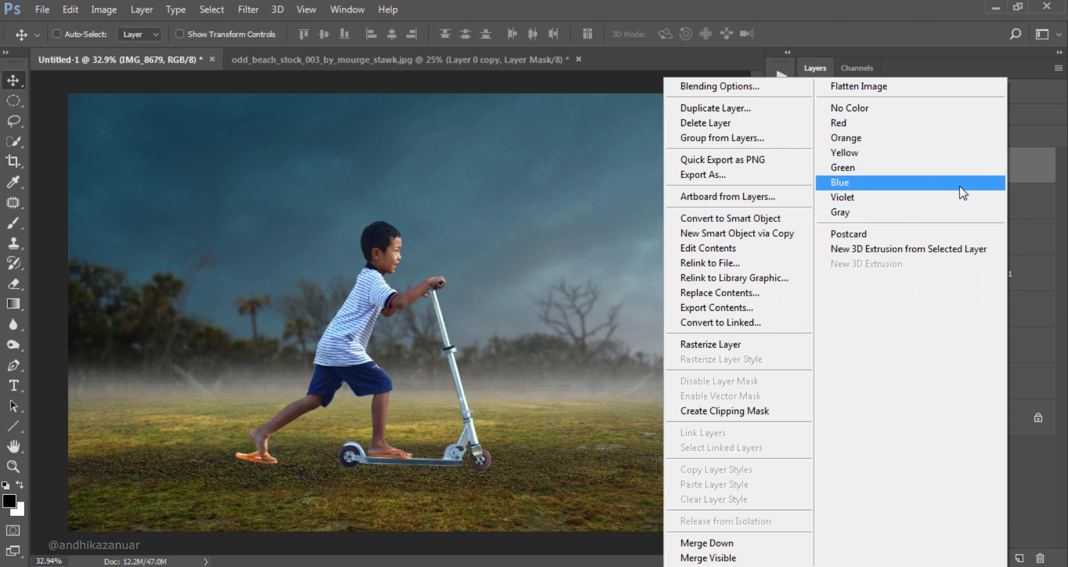
click(761, 346)
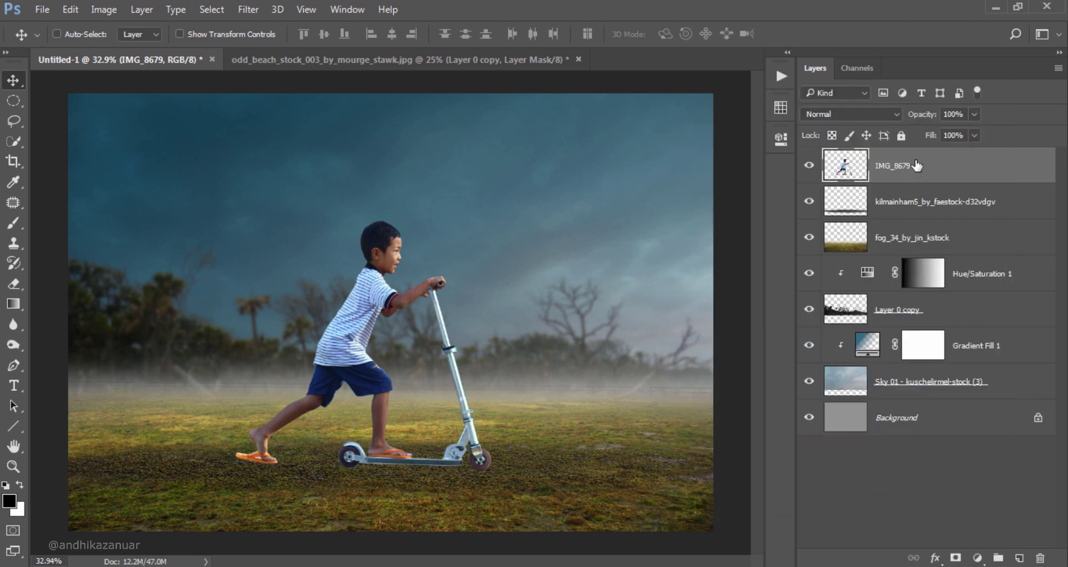
key(ctrl+u)
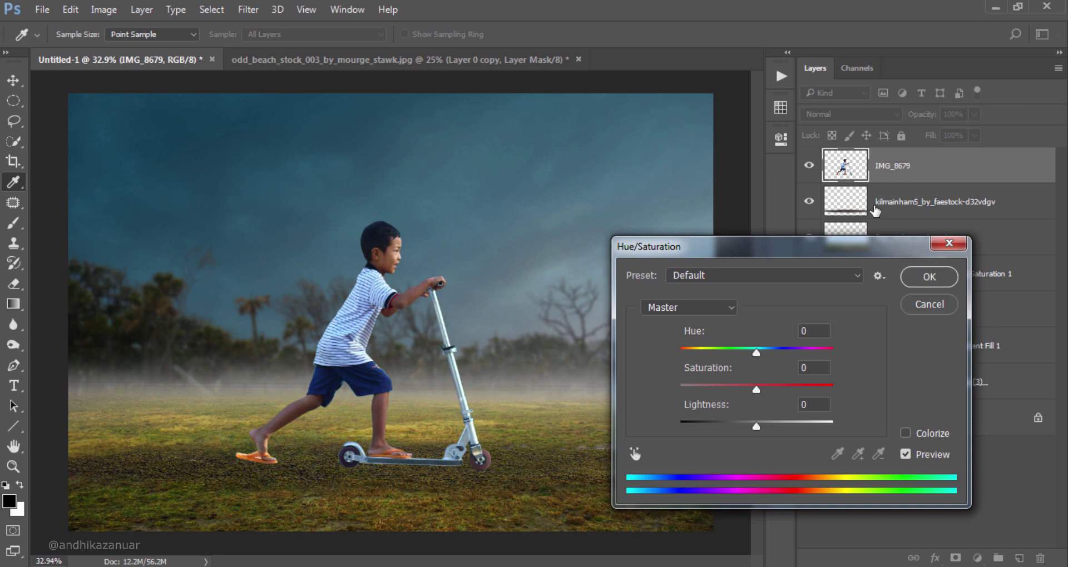
drag(755, 387, 730, 391)
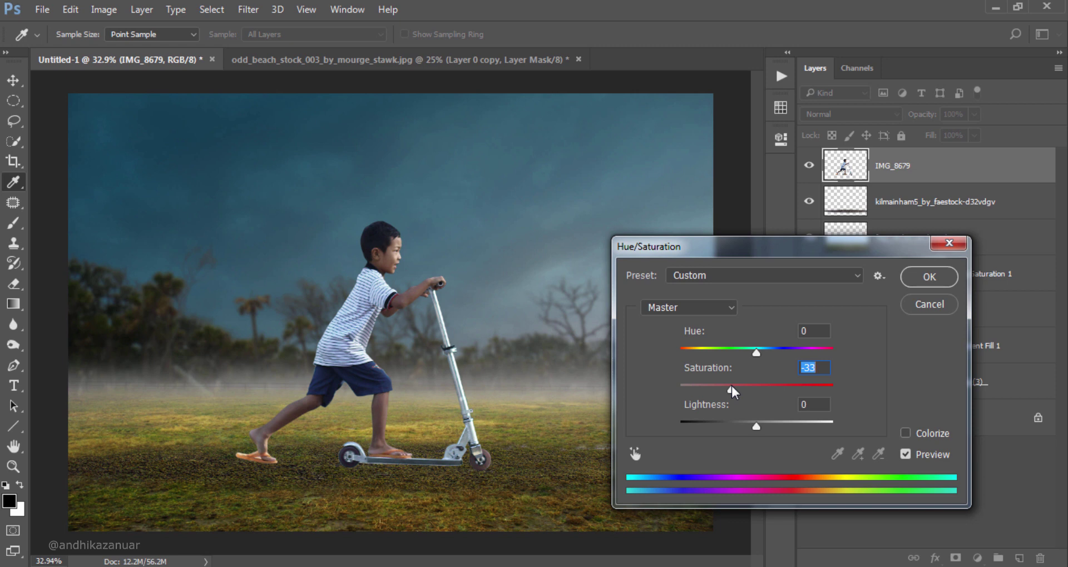
click(757, 426)
drag(757, 429, 761, 428)
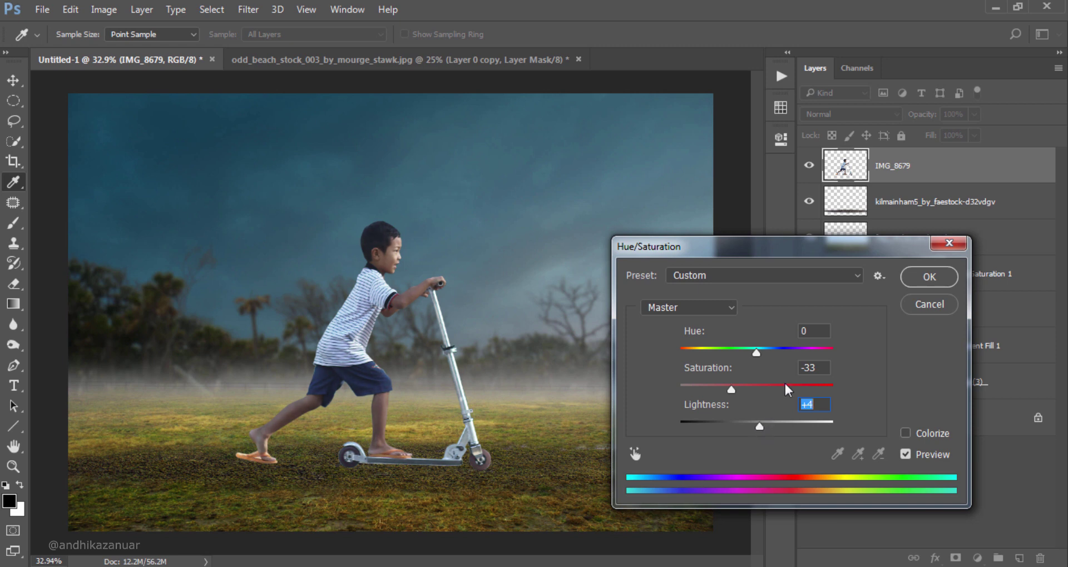
click(919, 283)
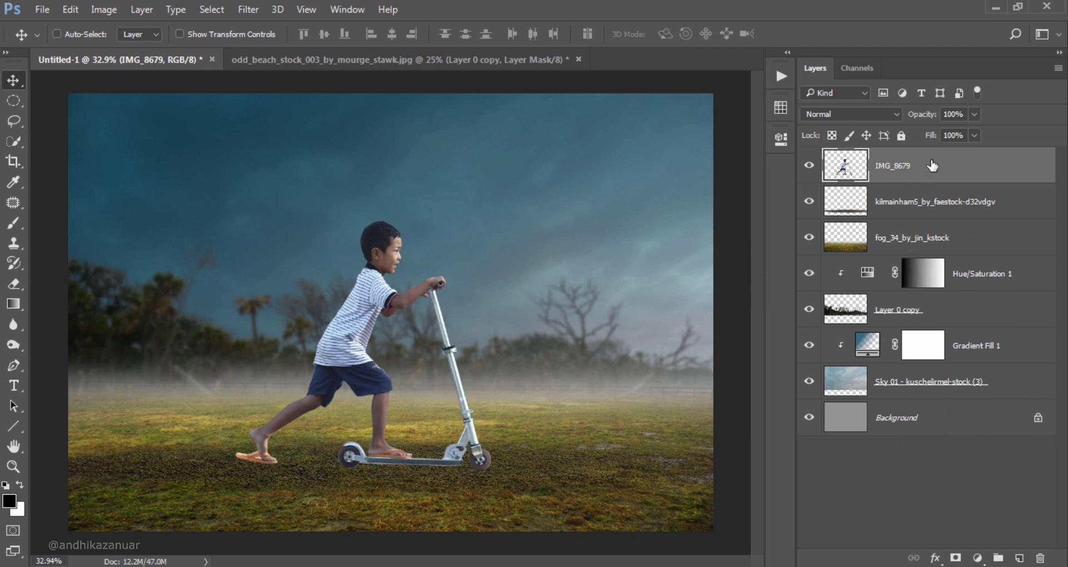
Raise the boy's Levels black input to 11 to deepen his shadows.
key(ctrl+l)
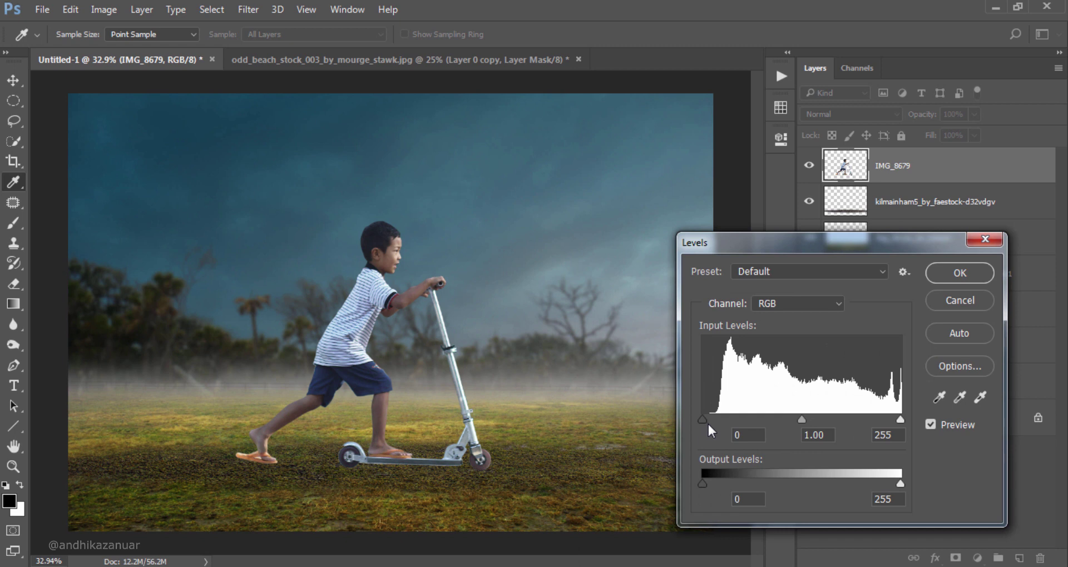
drag(702, 420, 710, 418)
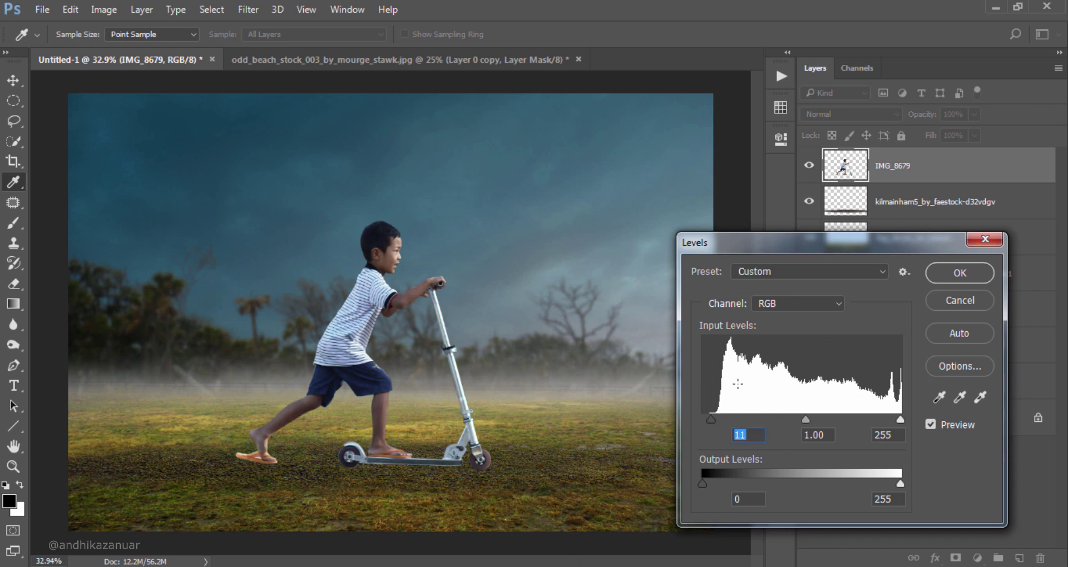
click(943, 280)
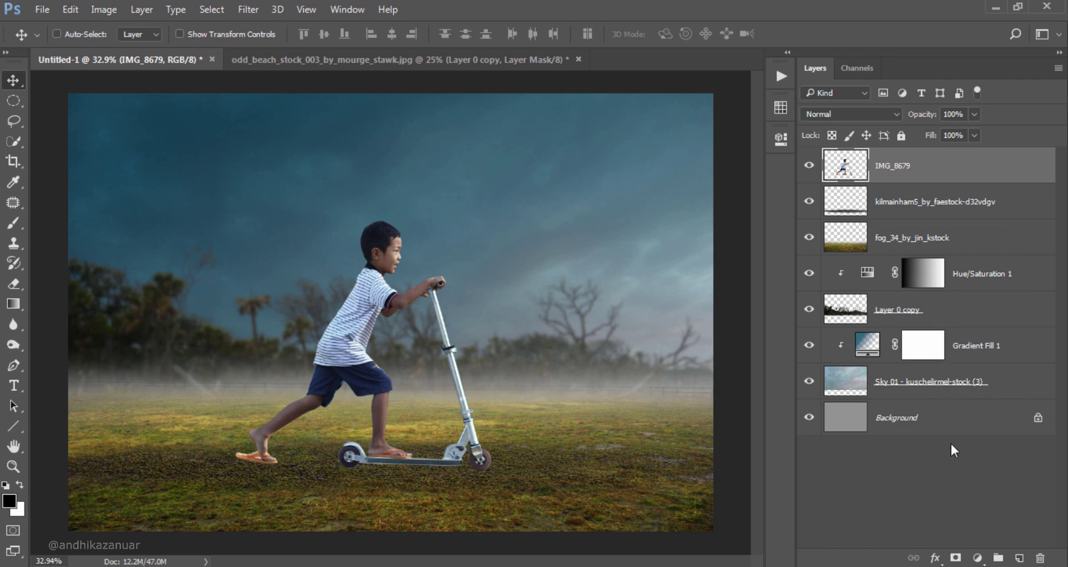
Add a Brightness/Contrast layer clipped to the boy with Brightness -70.
click(977, 558)
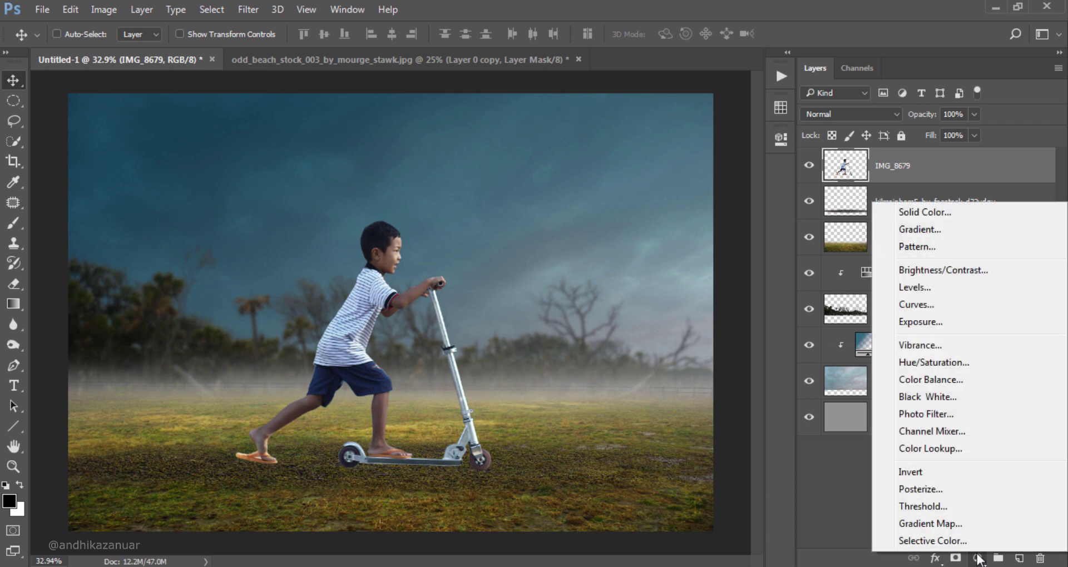
click(979, 270)
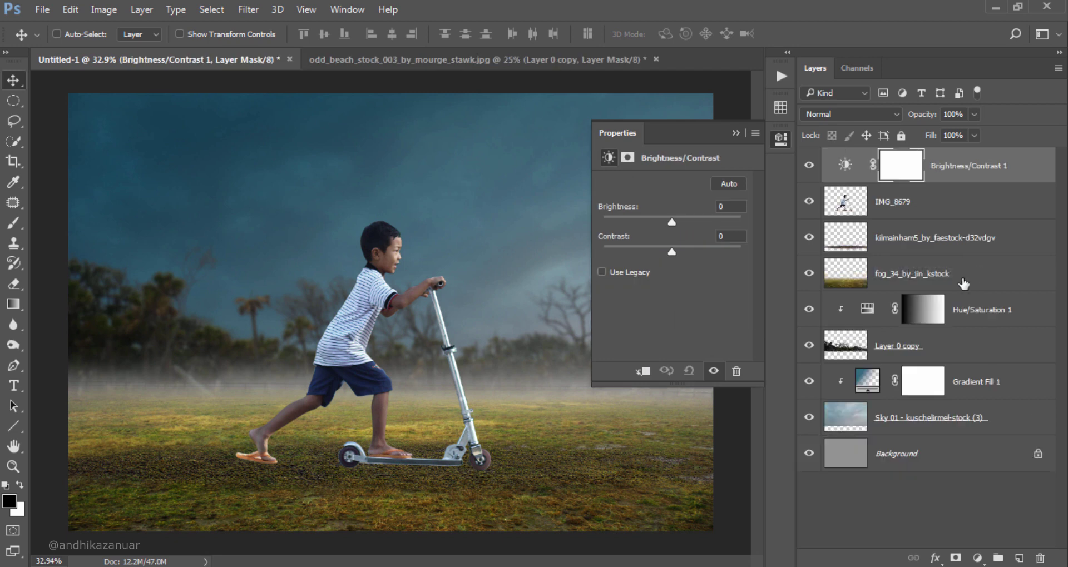
click(644, 371)
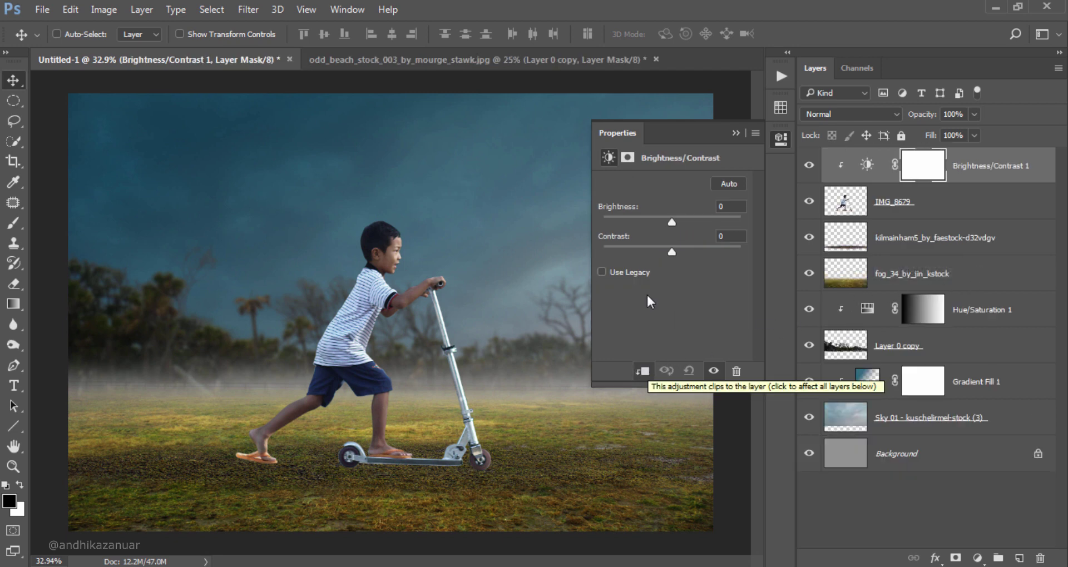
drag(672, 223, 638, 229)
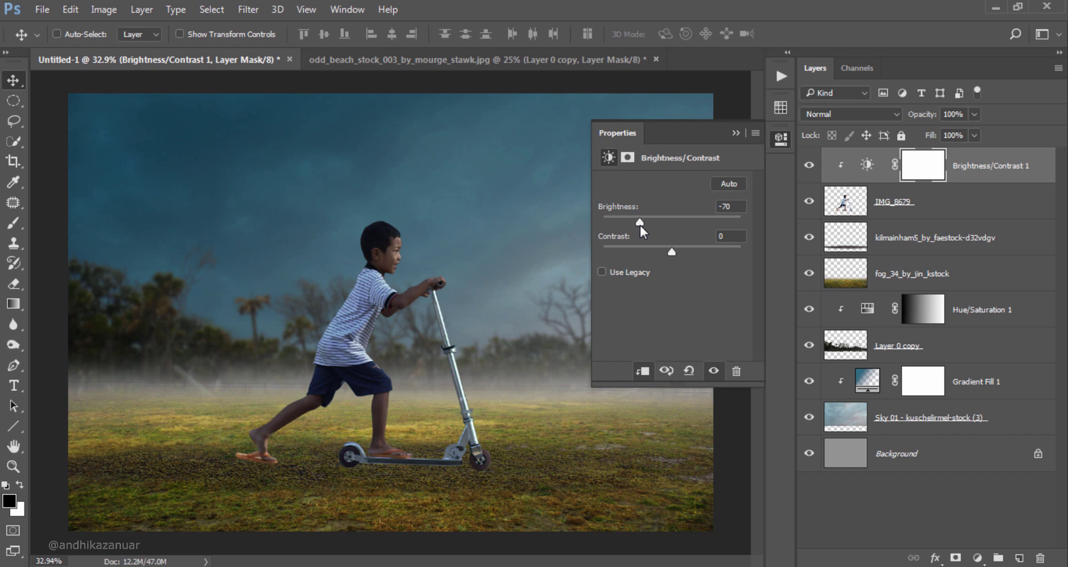
Select the adjustment's mask and set up a brush at 48% opacity.
click(936, 164)
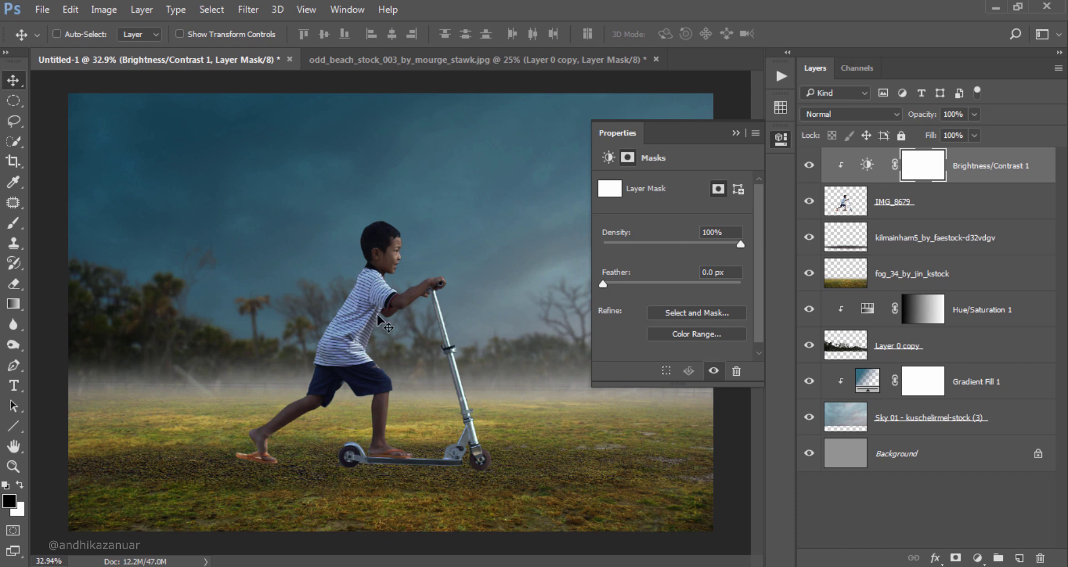
click(17, 223)
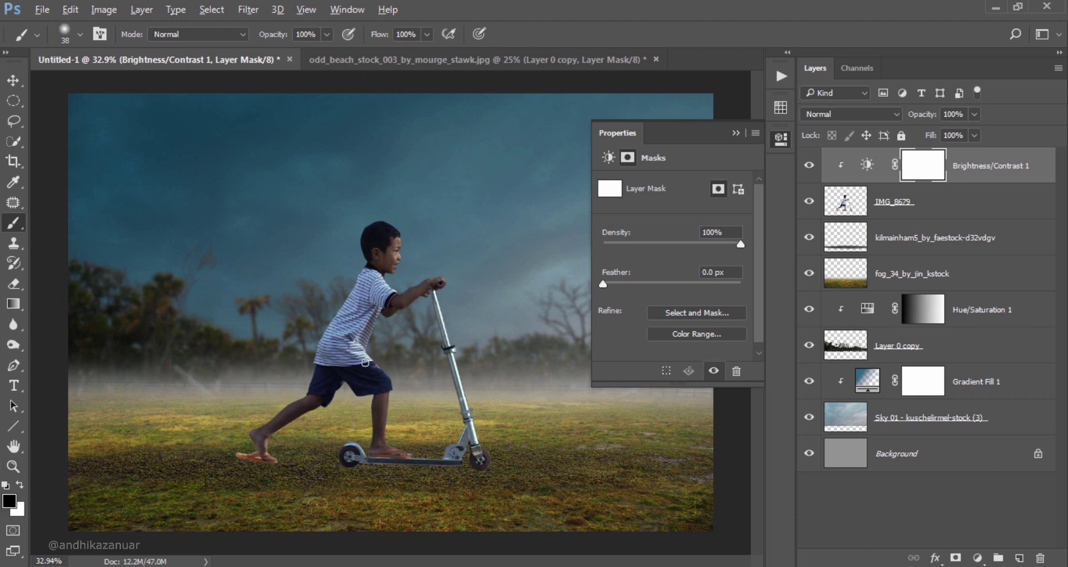
scroll(405, 348, up, 2)
scroll(407, 342, up, 2)
scroll(409, 336, up, 1)
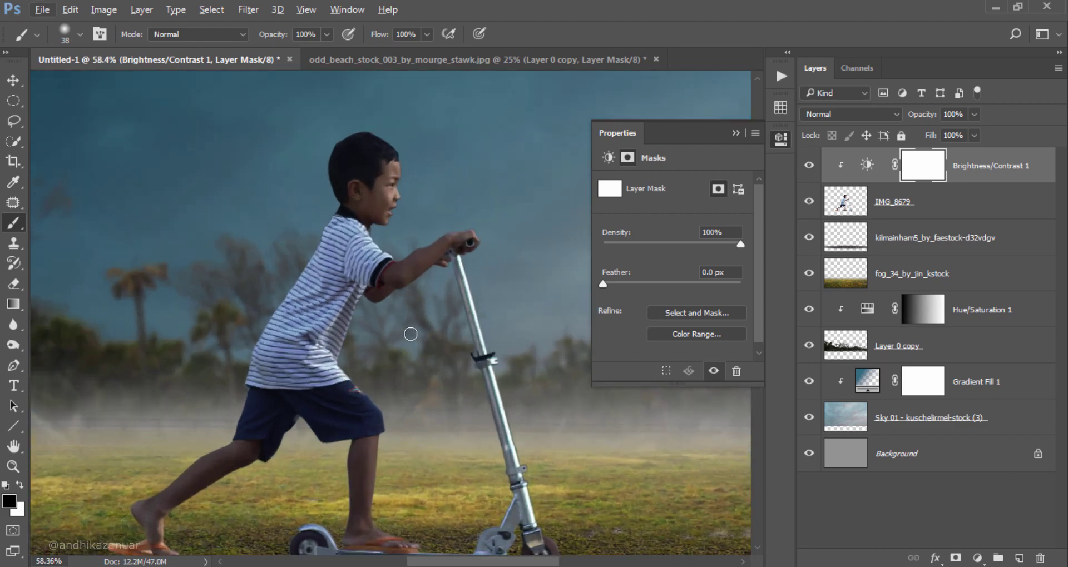
click(327, 36)
click(289, 51)
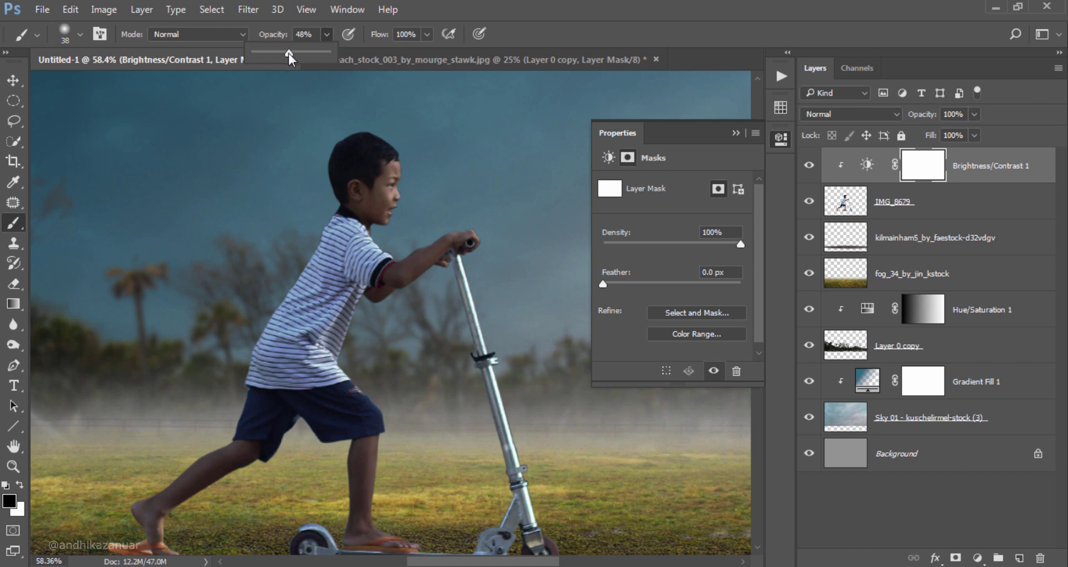
drag(438, 141, 465, 142)
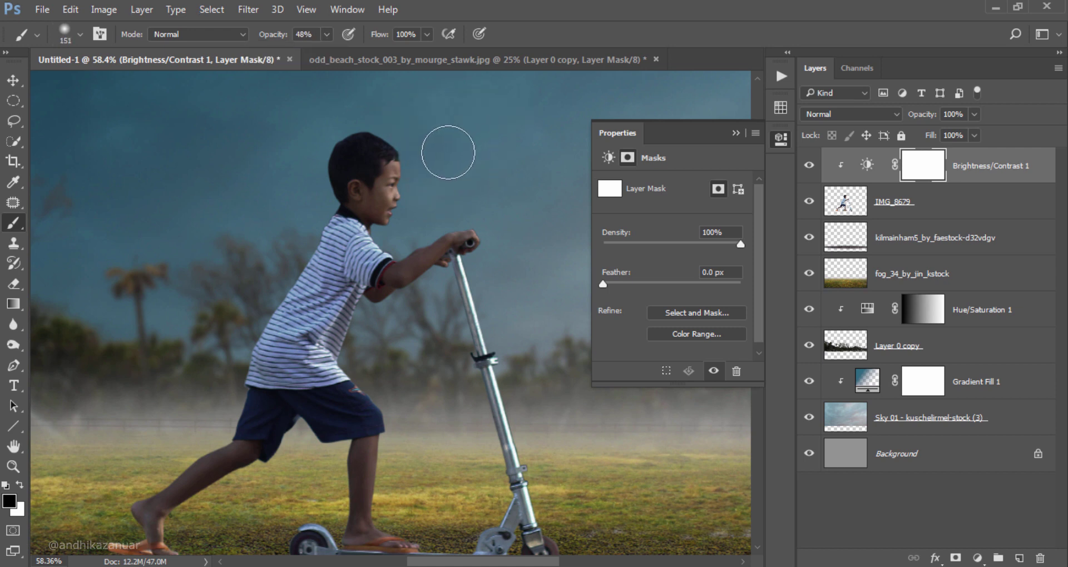
Paint black on the mask over the boy's face, scooter pole, back foot and shin.
mouse_move(401, 197)
mouse_down()
mouse_move(394, 210)
mouse_move(389, 148)
mouse_move(411, 179)
mouse_move(398, 214)
mouse_move(419, 246)
mouse_move(410, 250)
mouse_move(476, 241)
mouse_move(443, 245)
mouse_move(407, 282)
mouse_up()
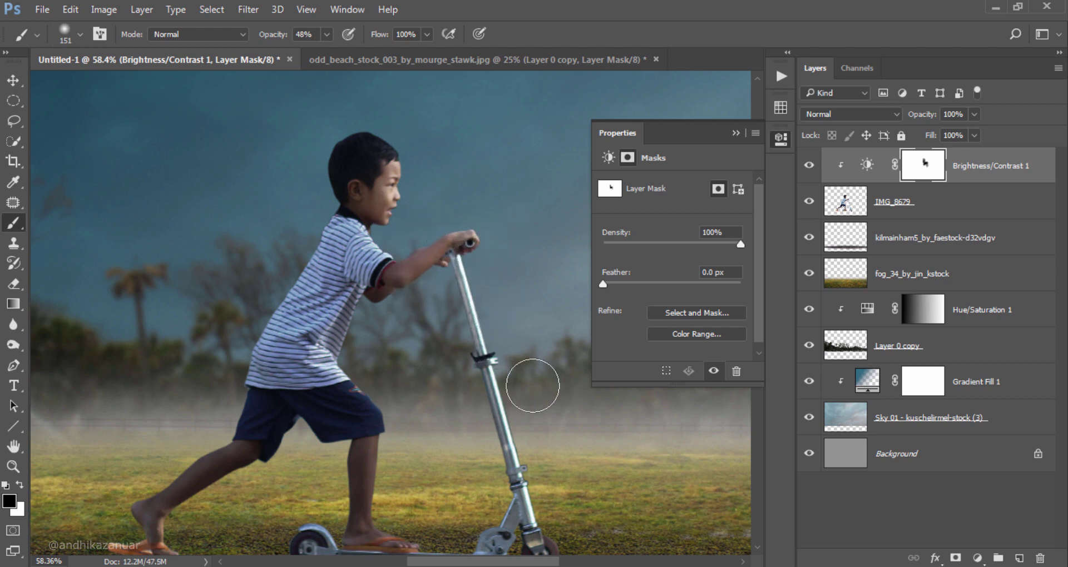
drag(514, 389, 437, 267)
drag(405, 166, 441, 298)
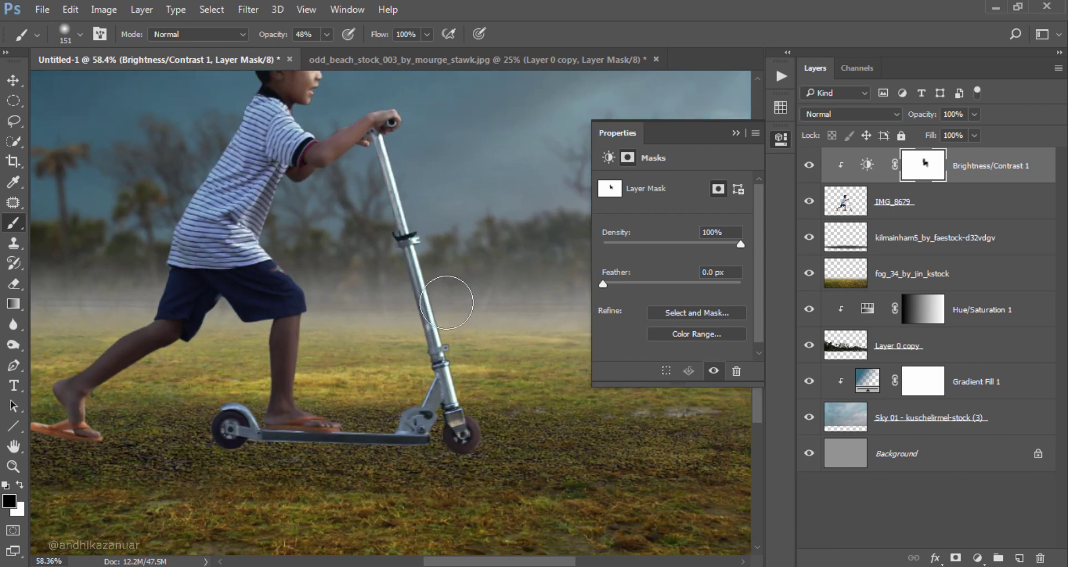
drag(429, 238, 456, 282)
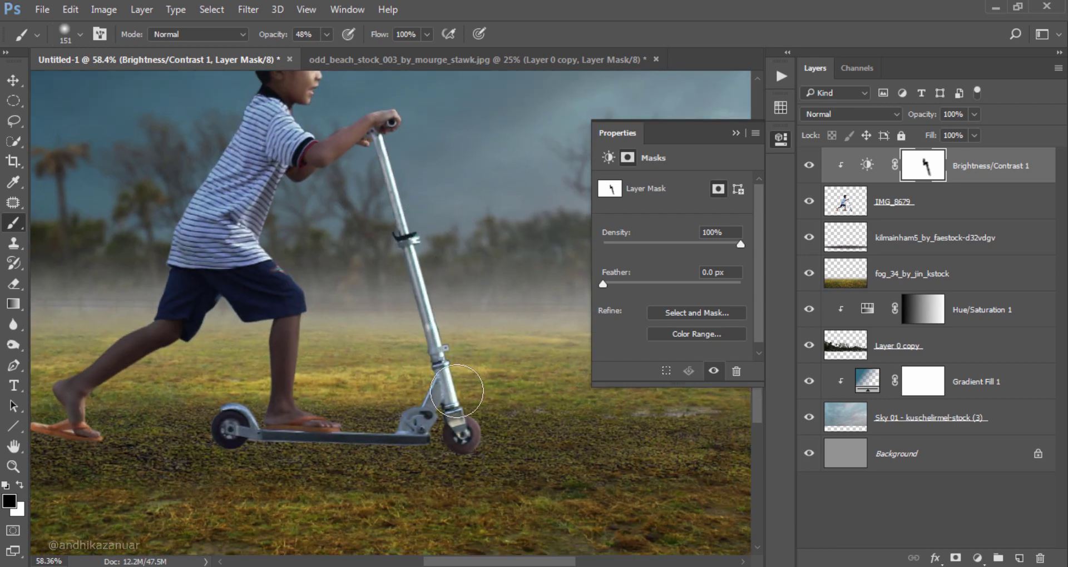
alt+right_click(375, 379)
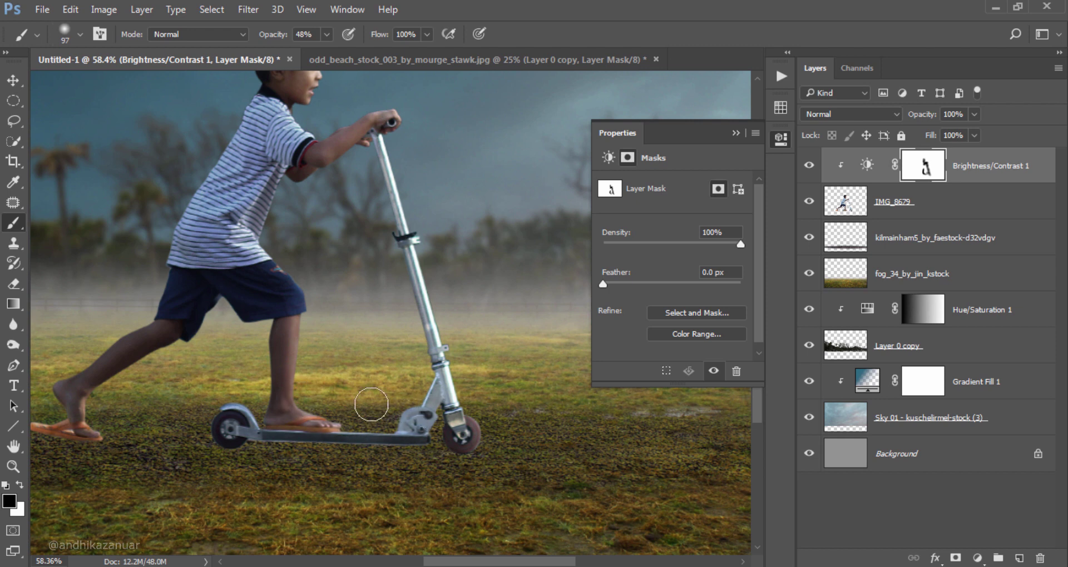
scroll(323, 315, up, 1)
scroll(301, 295, up, 1)
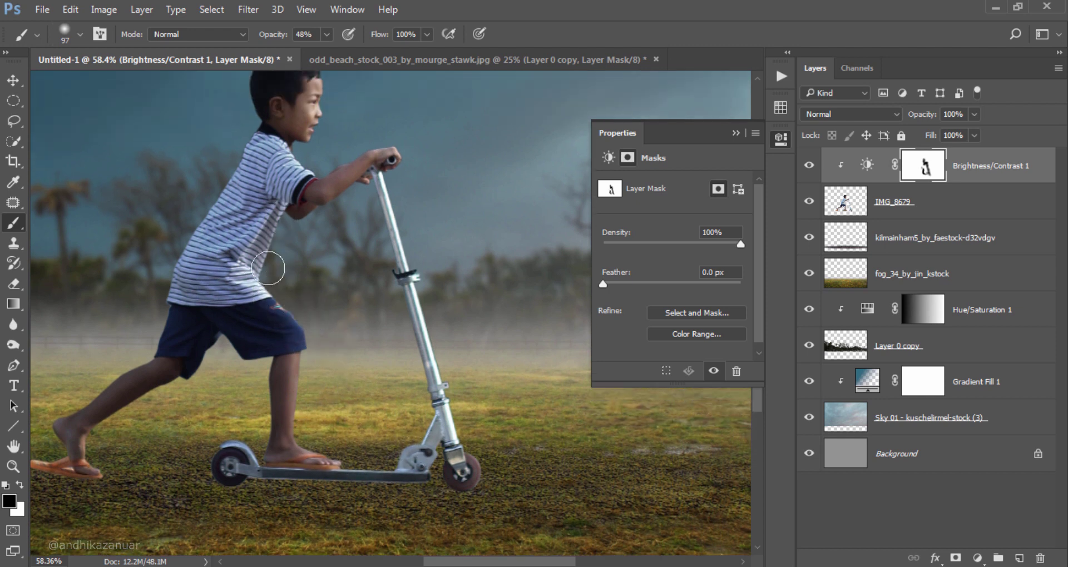
scroll(284, 289, up, 2)
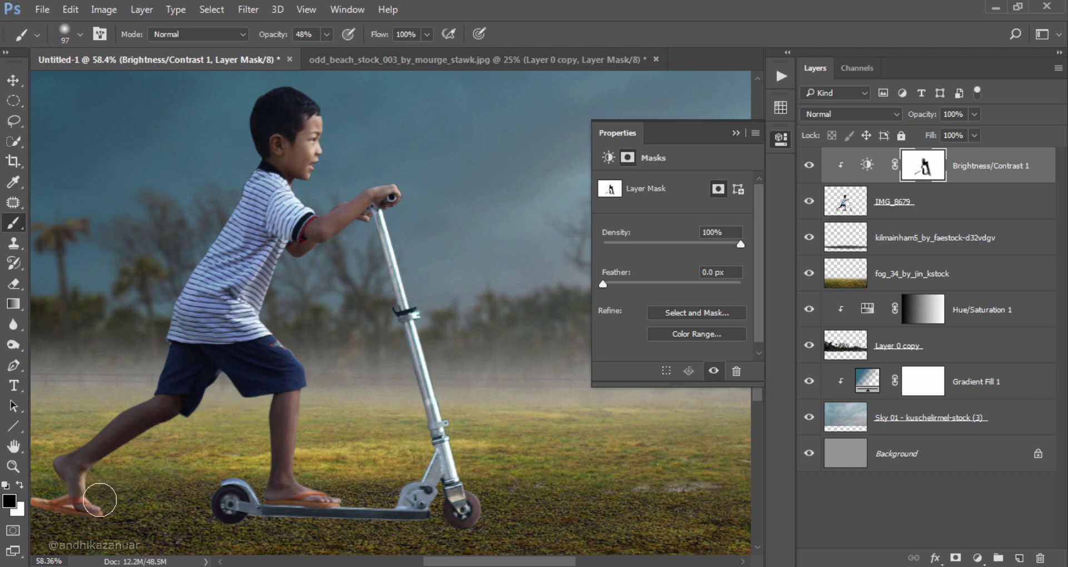
drag(101, 488, 131, 457)
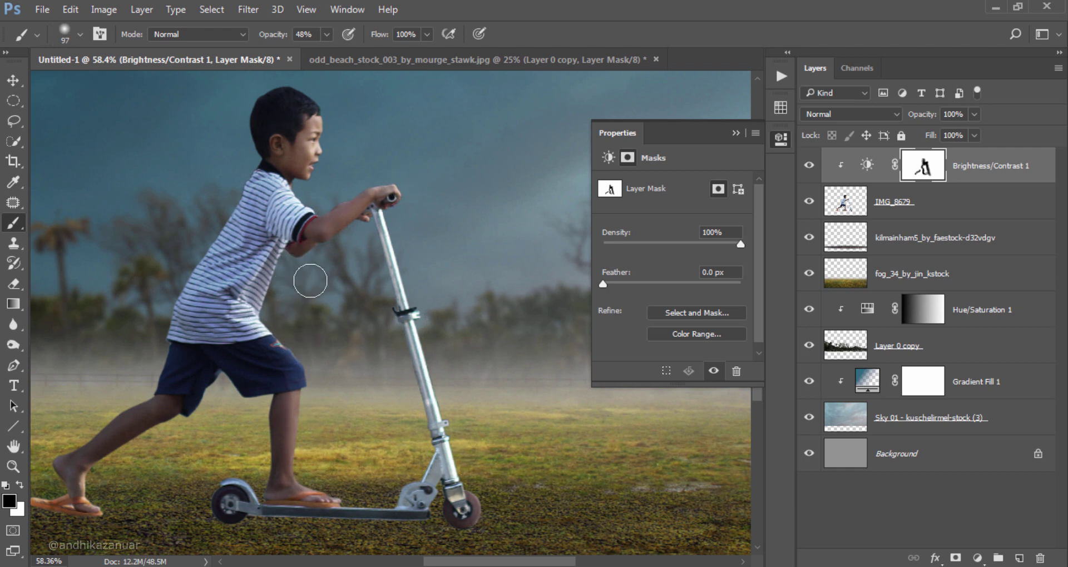
scroll(381, 281, down, 2)
scroll(382, 279, down, 1)
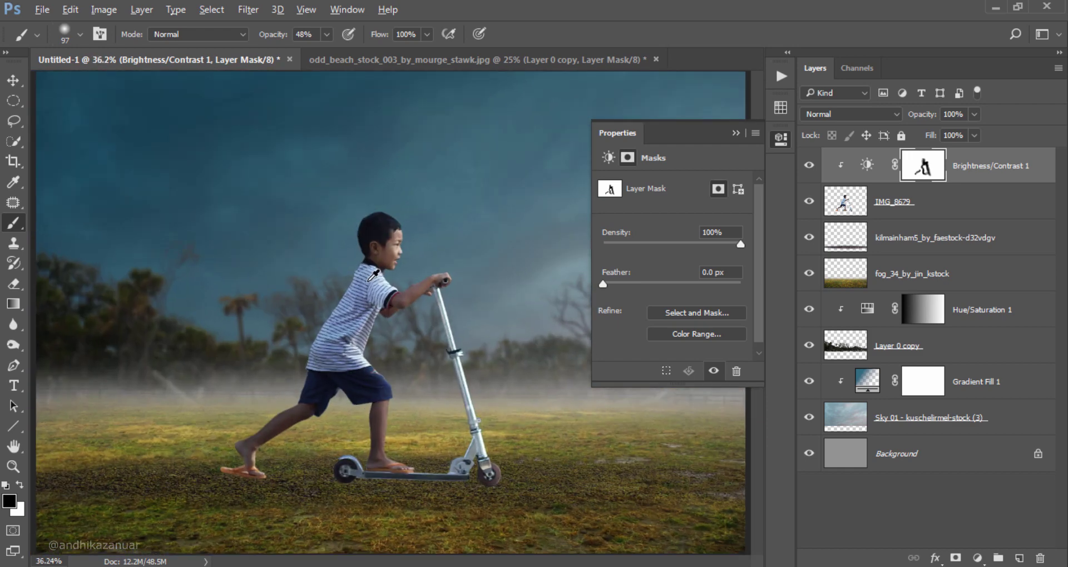
Toggle Brightness/Contrast 1 on and off to compare the boy with and without darkening.
click(736, 133)
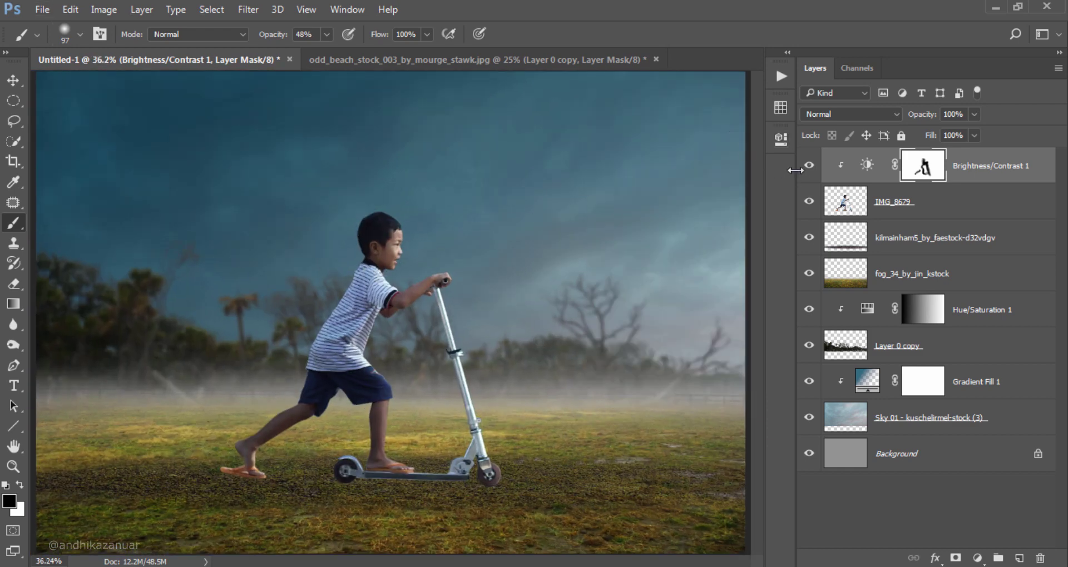
click(808, 165)
click(808, 166)
click(808, 166)
click(808, 166)
Add a Curves layer clipped to the boy, lifting input 132 to output 188.
click(977, 557)
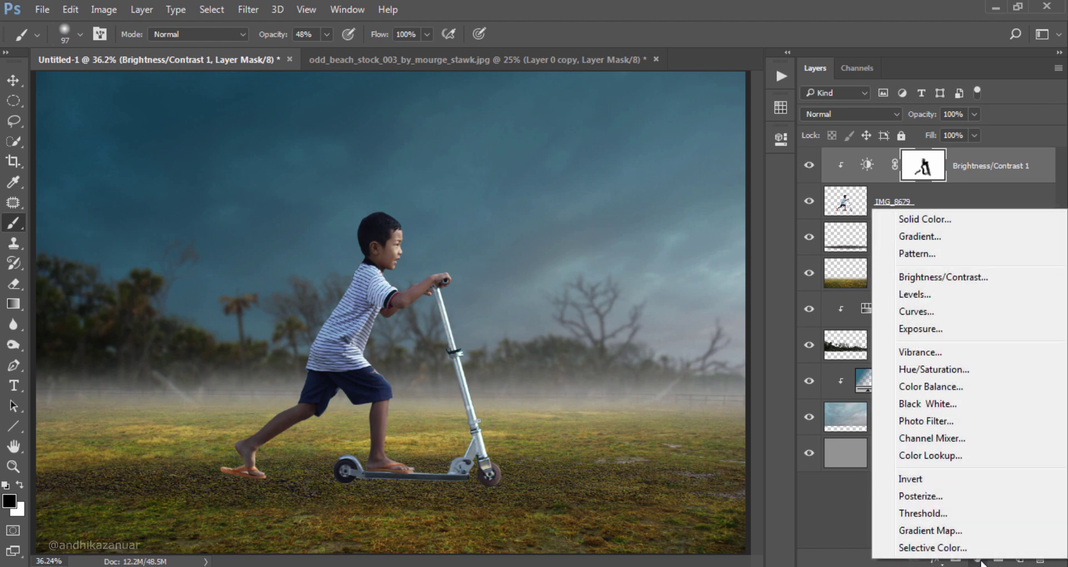
click(976, 313)
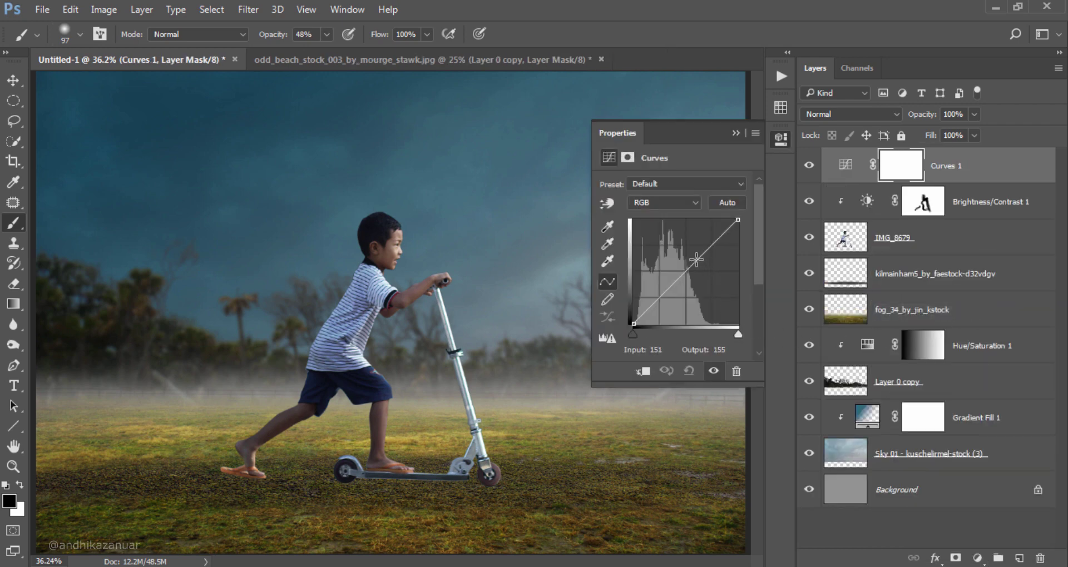
drag(696, 260, 688, 247)
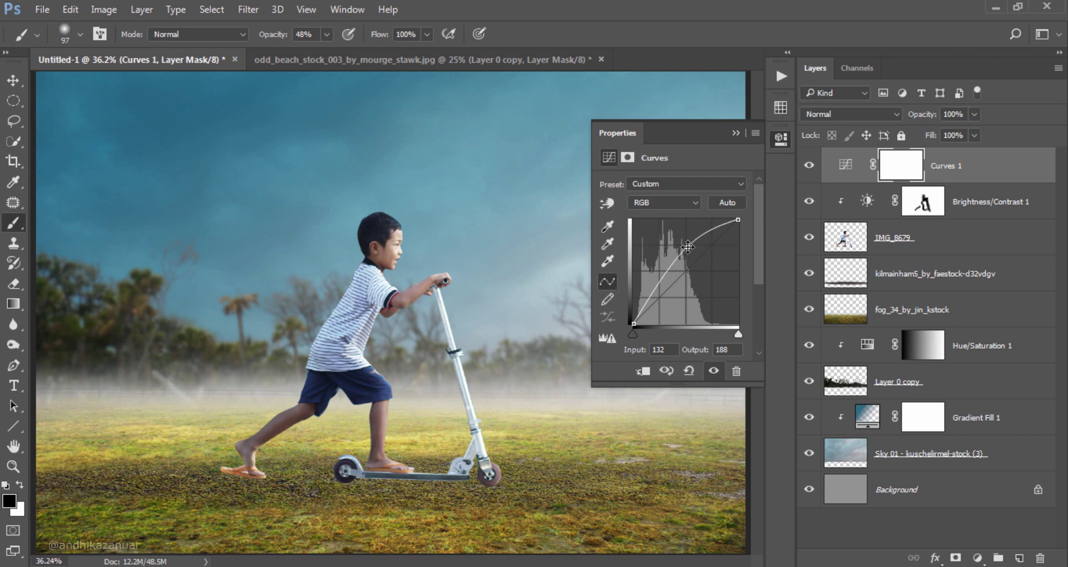
click(642, 371)
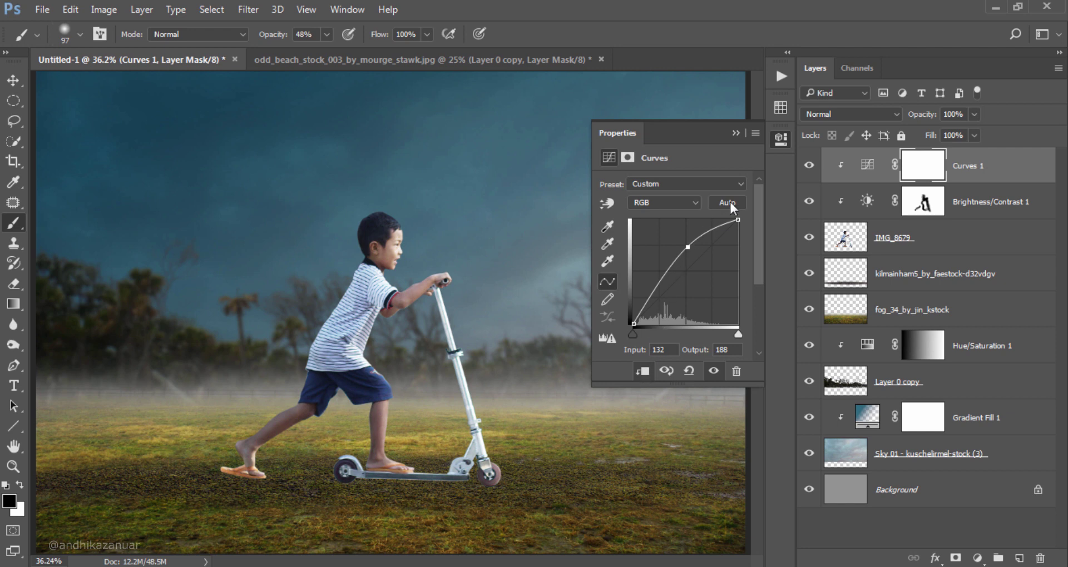
click(781, 137)
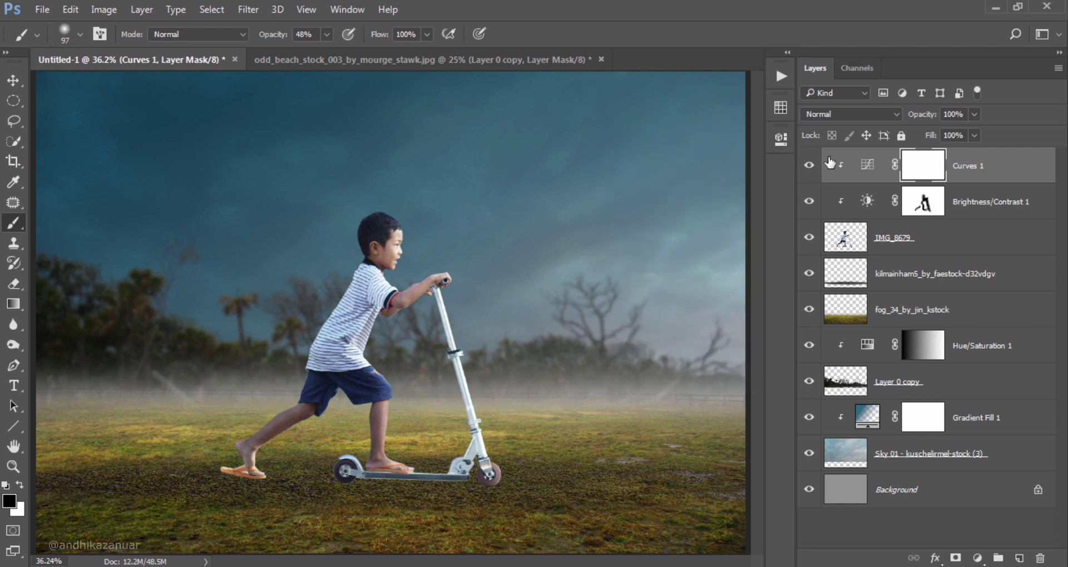
double_click(928, 169)
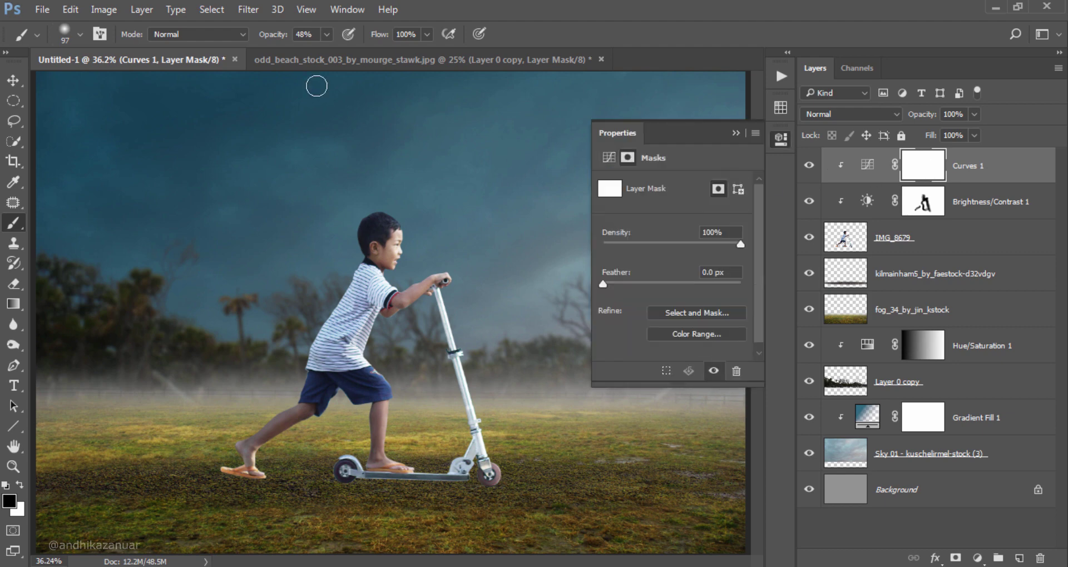
Invert the Curves 1 mask to black and set a soft 59 px brush at 100% opacity.
click(104, 9)
mouse_move(128, 49)
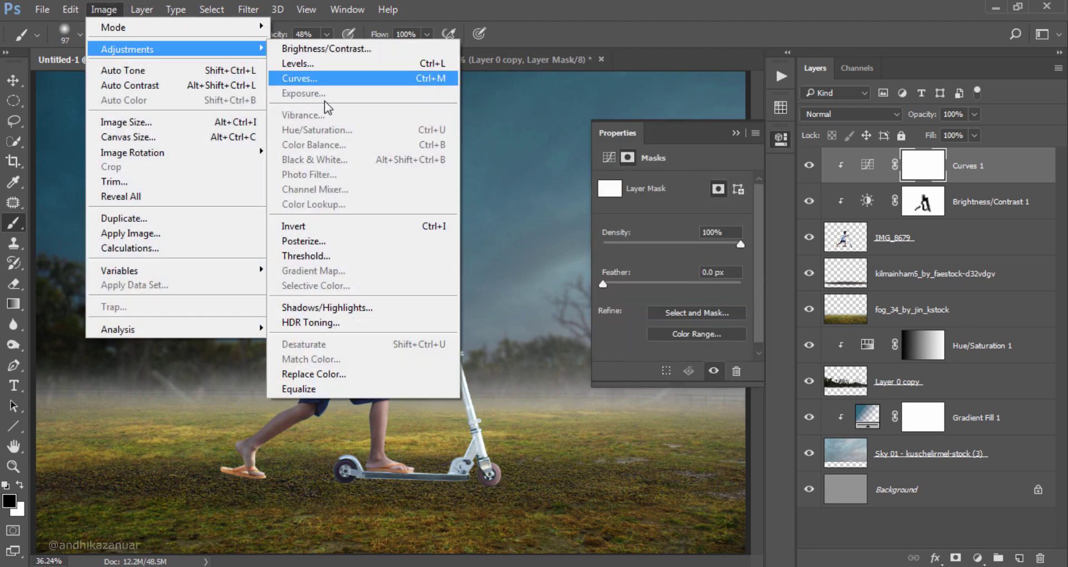
click(359, 226)
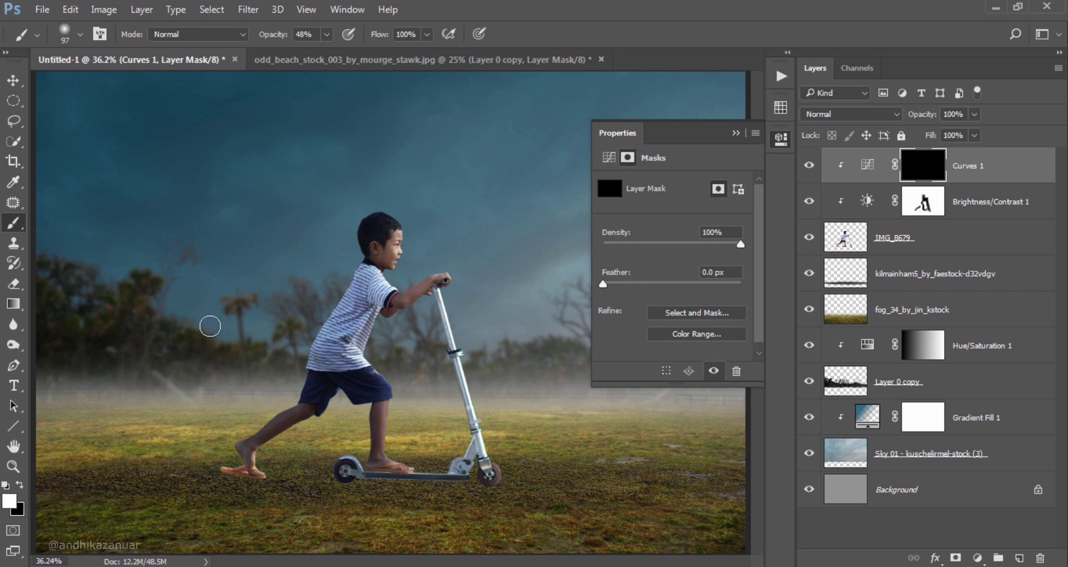
right_click(272, 226)
click(303, 321)
drag(406, 255, 387, 255)
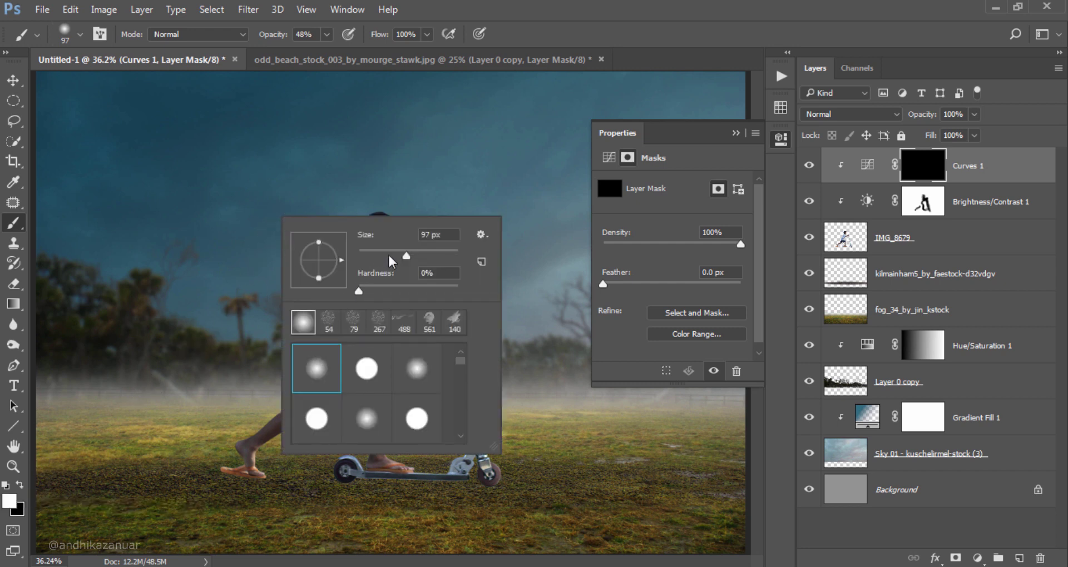
click(327, 34)
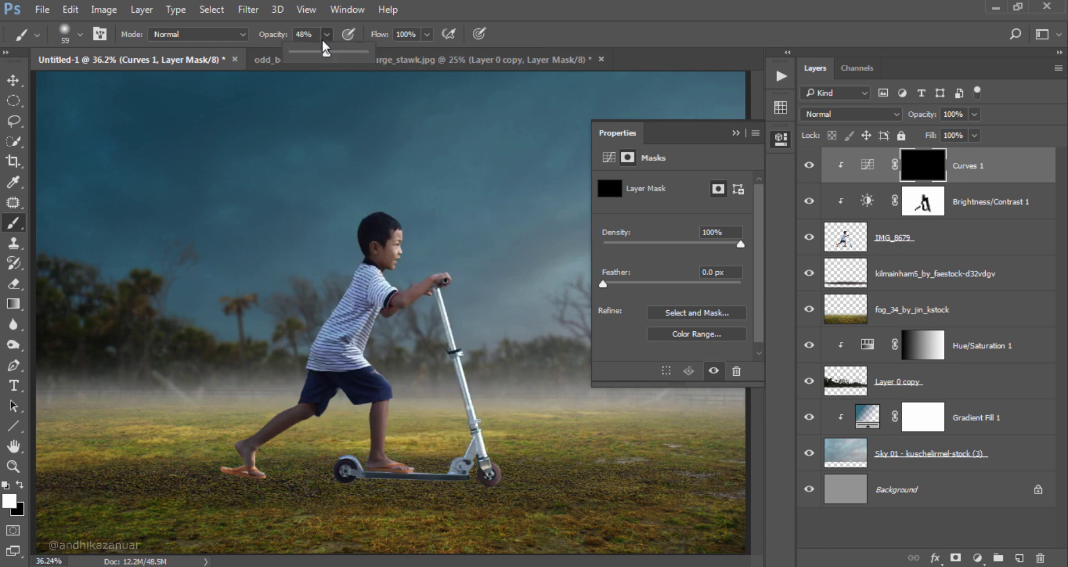
click(510, 33)
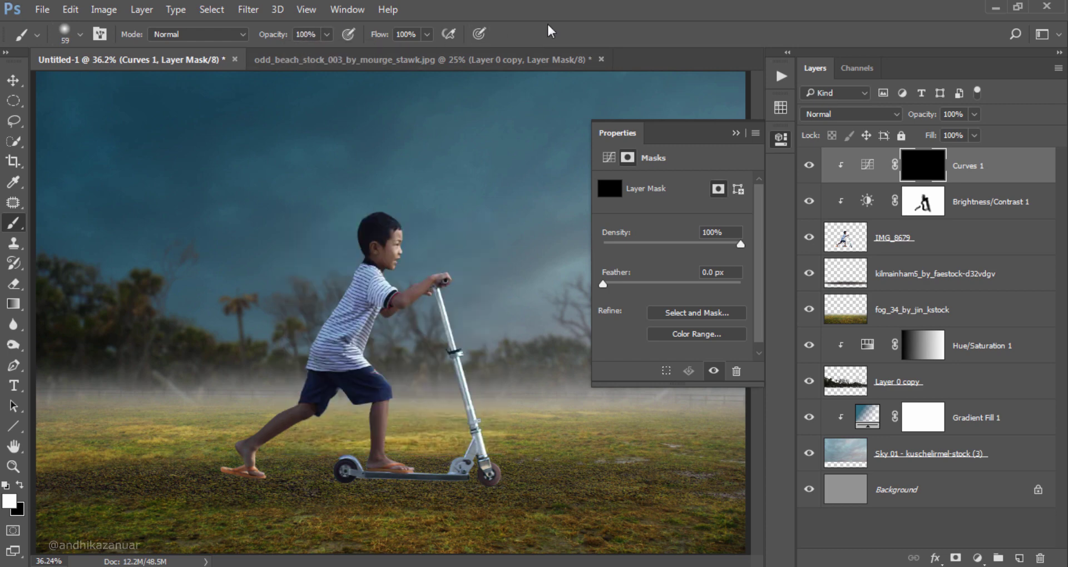
scroll(487, 267, up, 5)
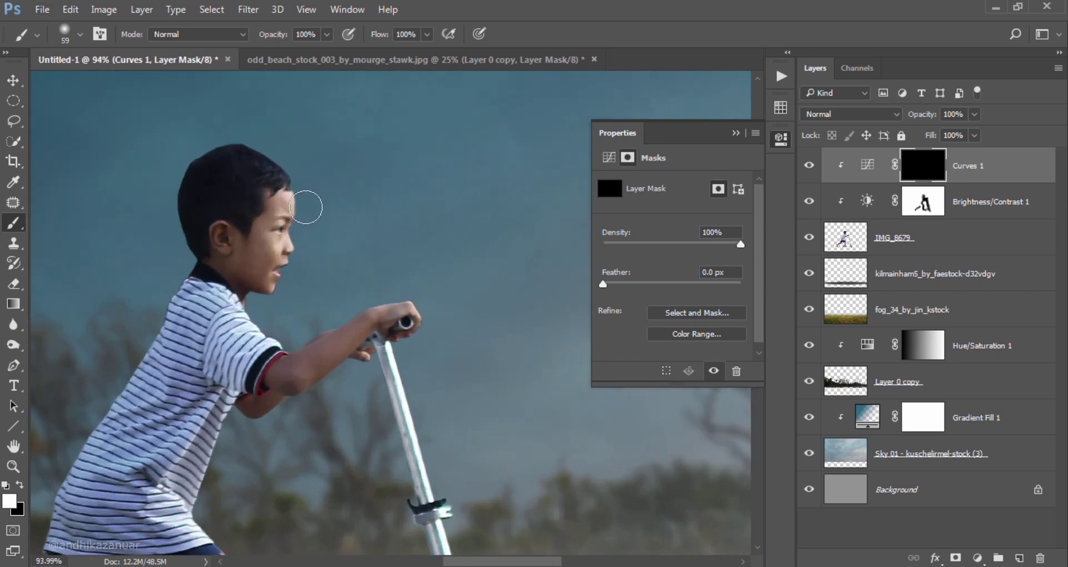
Paint white on the mask along the boy's face edge, arm, scooter pole and legs.
drag(304, 235, 289, 293)
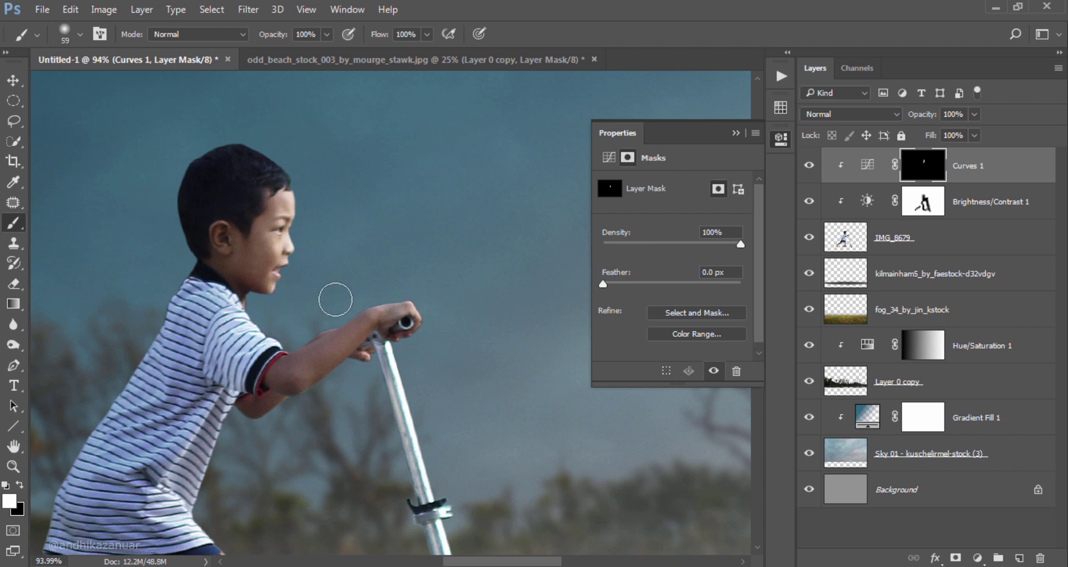
mouse_move(428, 302)
mouse_down()
mouse_move(439, 349)
mouse_move(432, 305)
mouse_move(398, 289)
mouse_move(356, 301)
mouse_up()
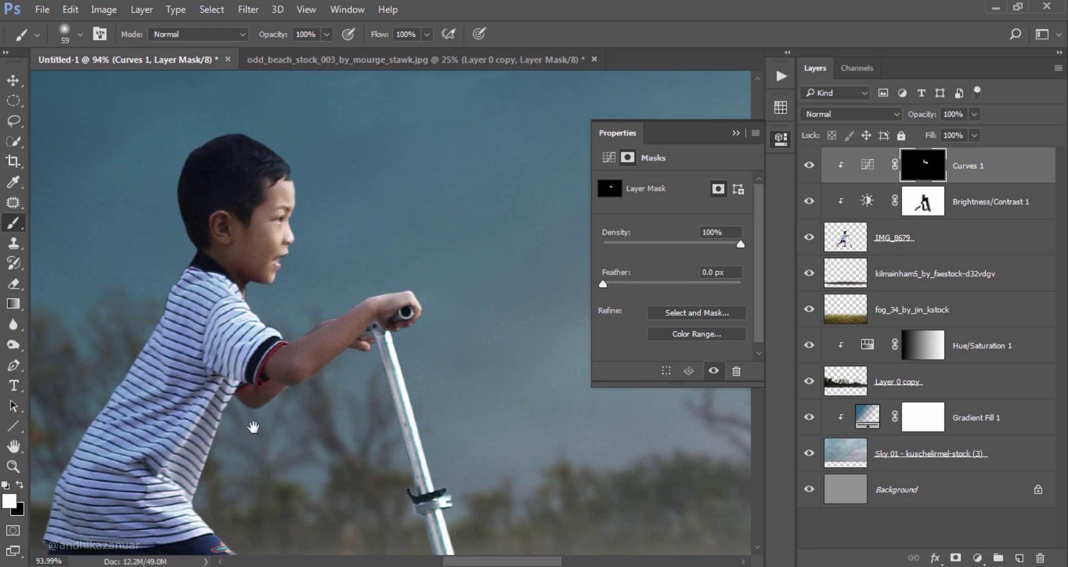
drag(254, 456, 267, 281)
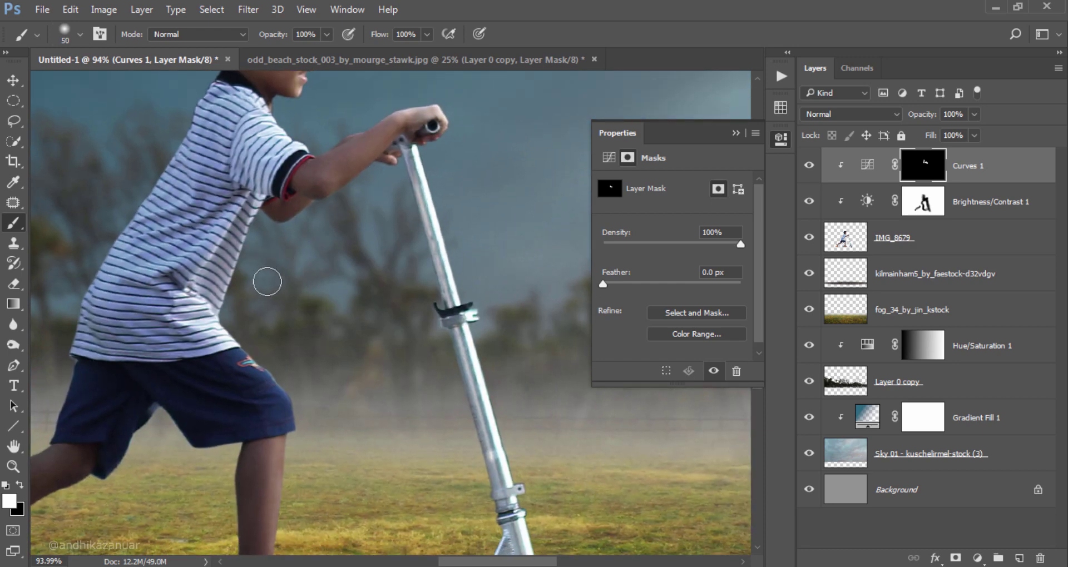
key(bracketleft)
key(bracketleft)
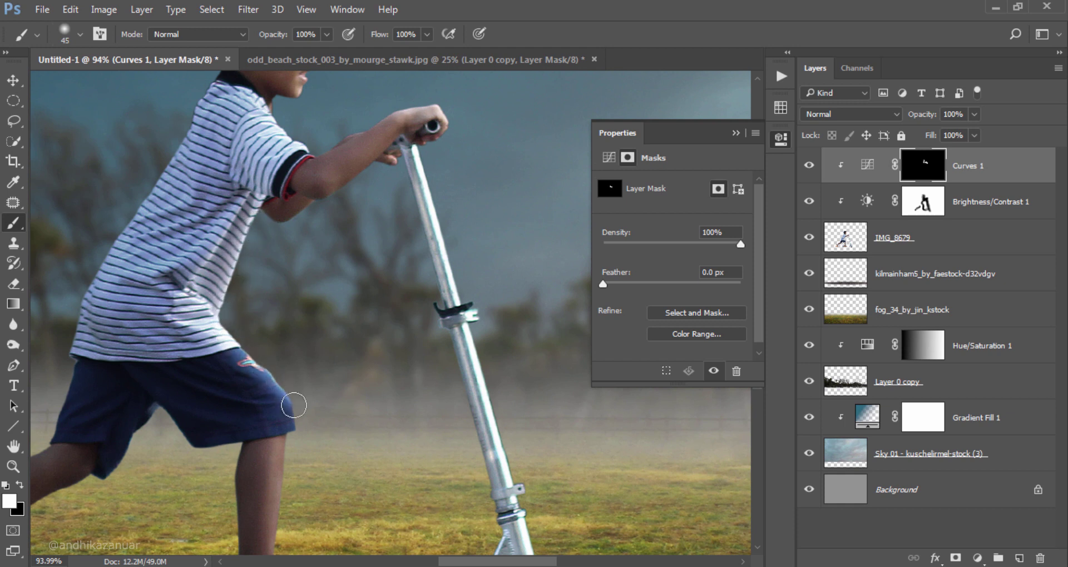
drag(281, 241, 303, 226)
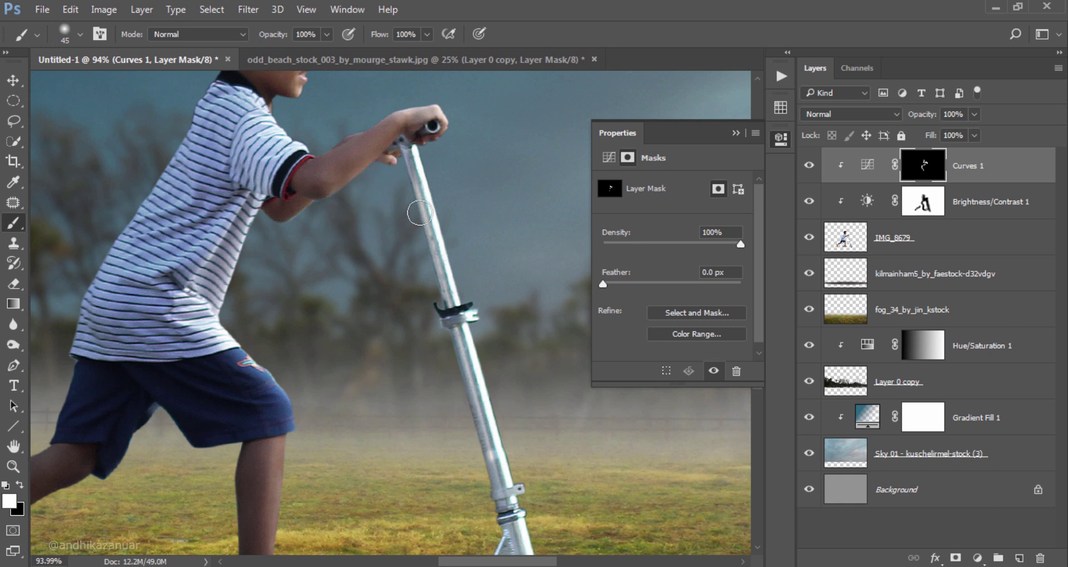
drag(463, 287, 512, 408)
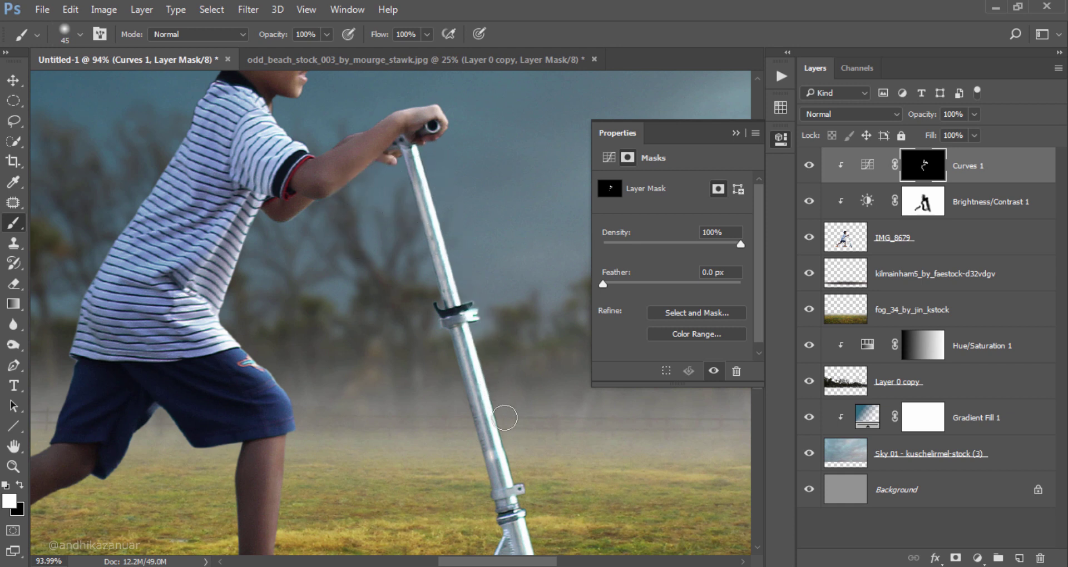
drag(375, 387, 353, 251)
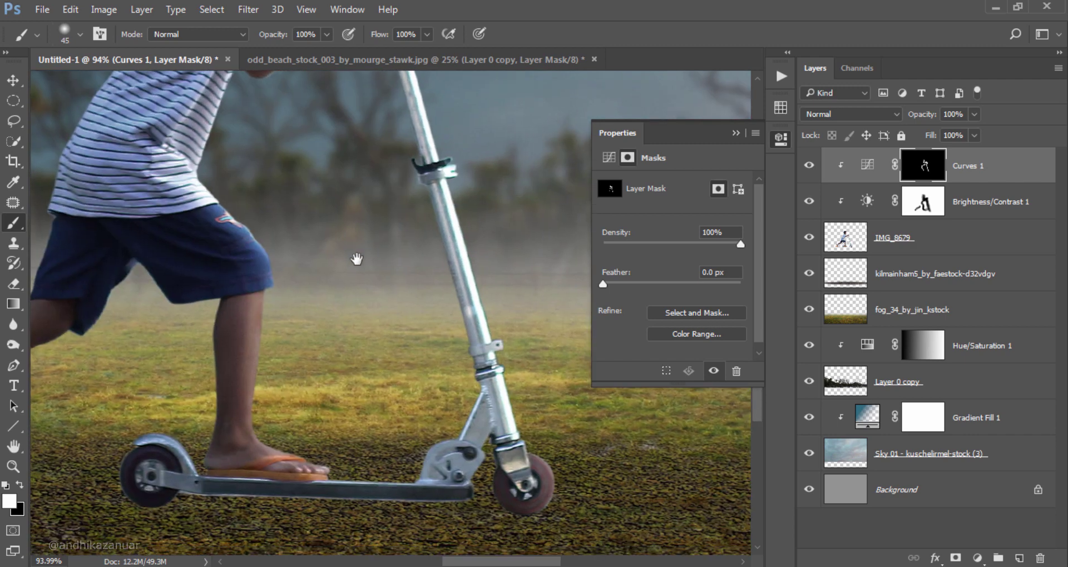
mouse_move(268, 303)
mouse_down()
mouse_move(259, 428)
mouse_move(427, 449)
mouse_move(484, 392)
mouse_move(455, 360)
mouse_move(489, 306)
mouse_move(531, 445)
mouse_move(557, 472)
mouse_move(552, 483)
mouse_move(561, 480)
mouse_move(548, 467)
mouse_up()
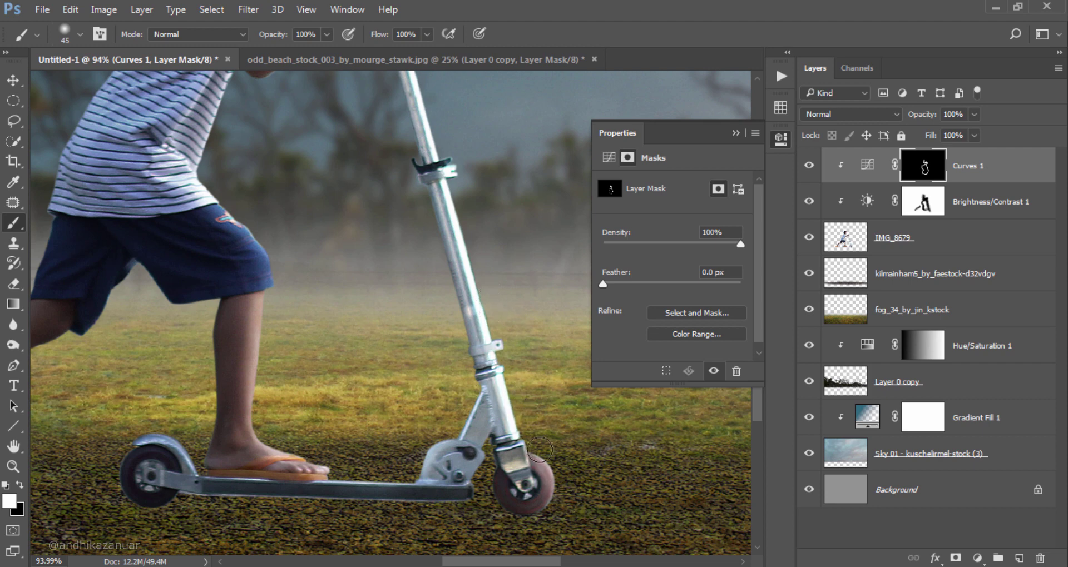
drag(229, 363, 447, 372)
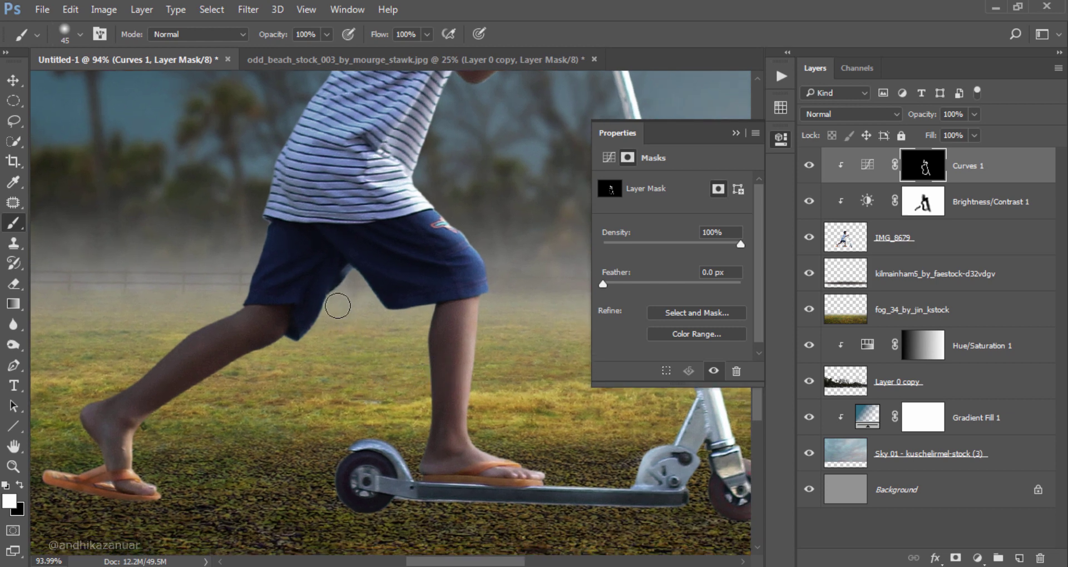
mouse_move(233, 364)
mouse_down()
mouse_move(171, 409)
mouse_move(219, 451)
mouse_up()
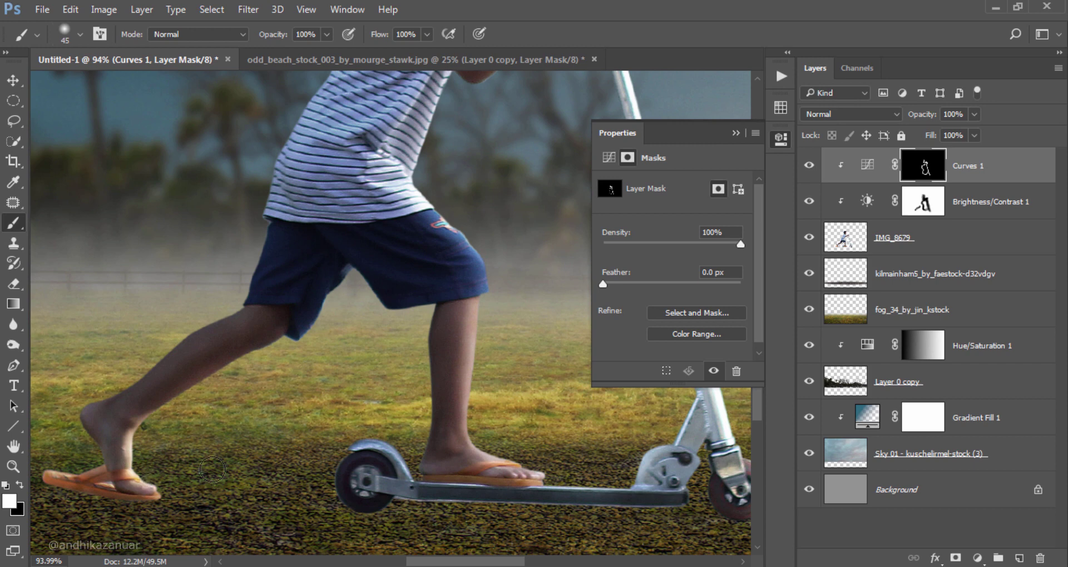
key(ctrl+0)
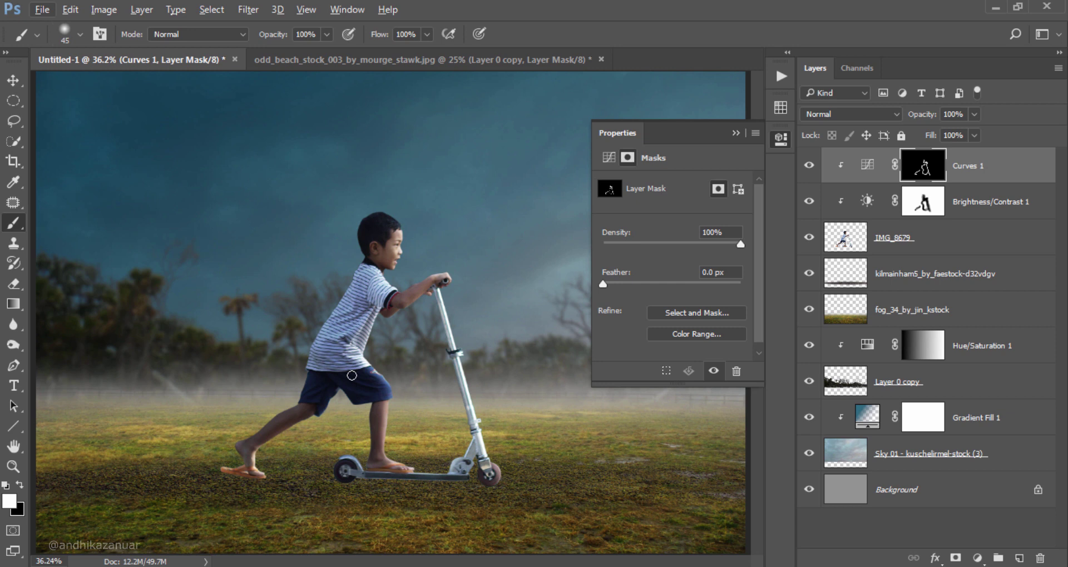
Add a new layer above kilmainham5 named 'shadow' in Soft Light blend mode.
click(781, 140)
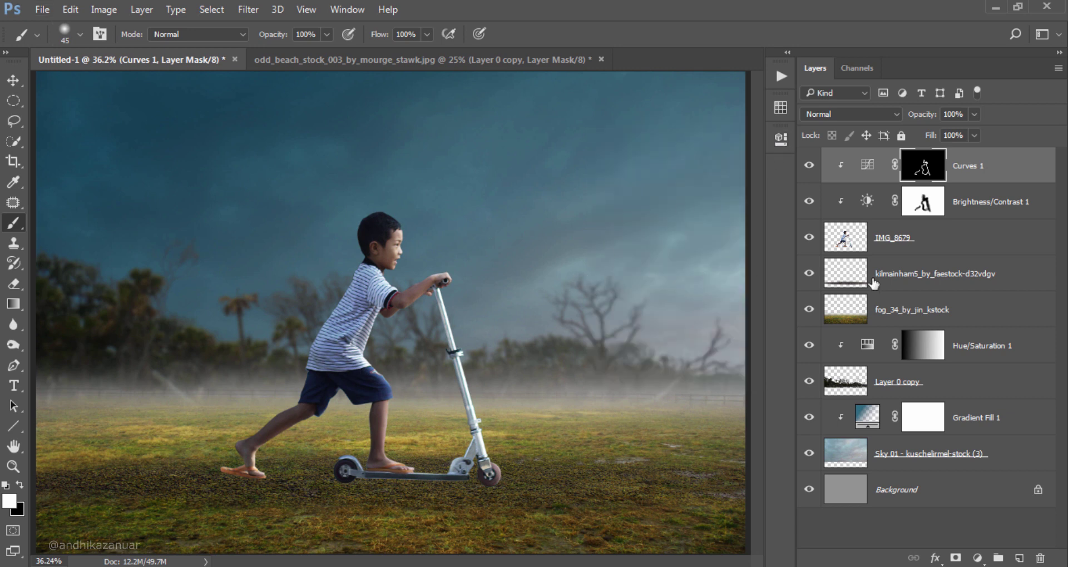
click(934, 280)
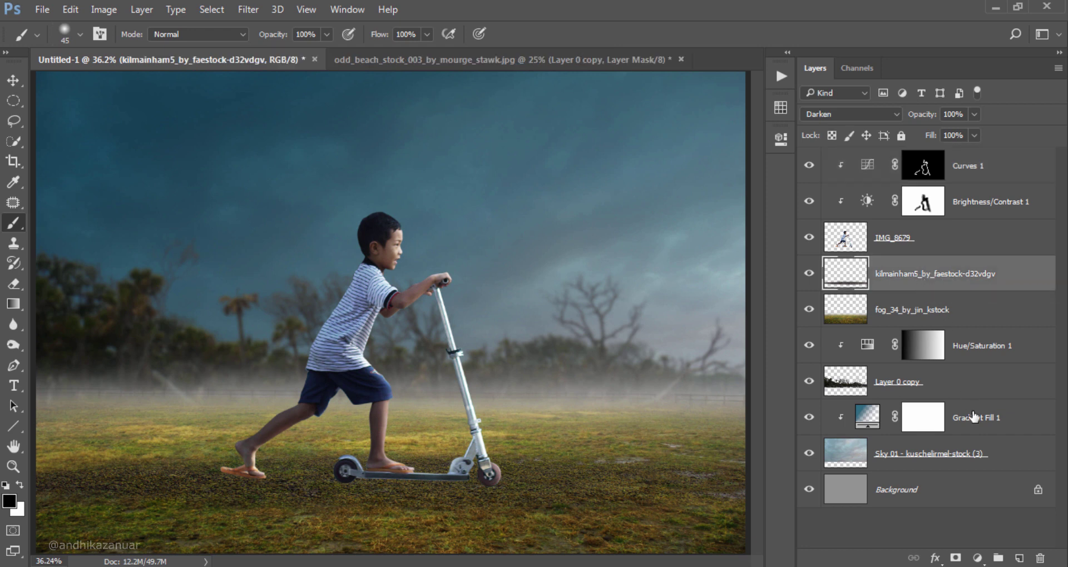
click(1019, 558)
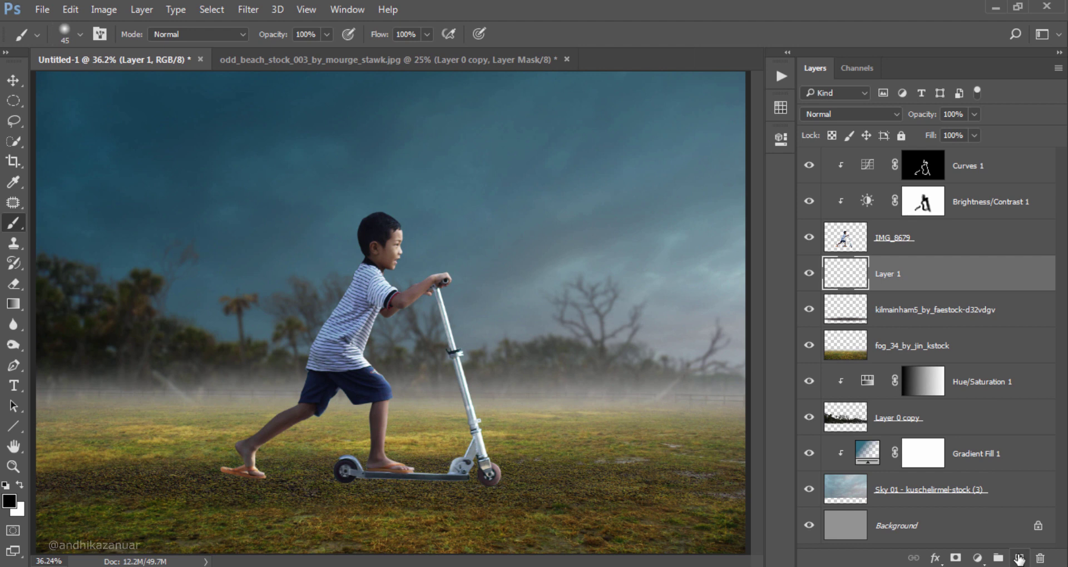
double_click(885, 273)
text(shadow)
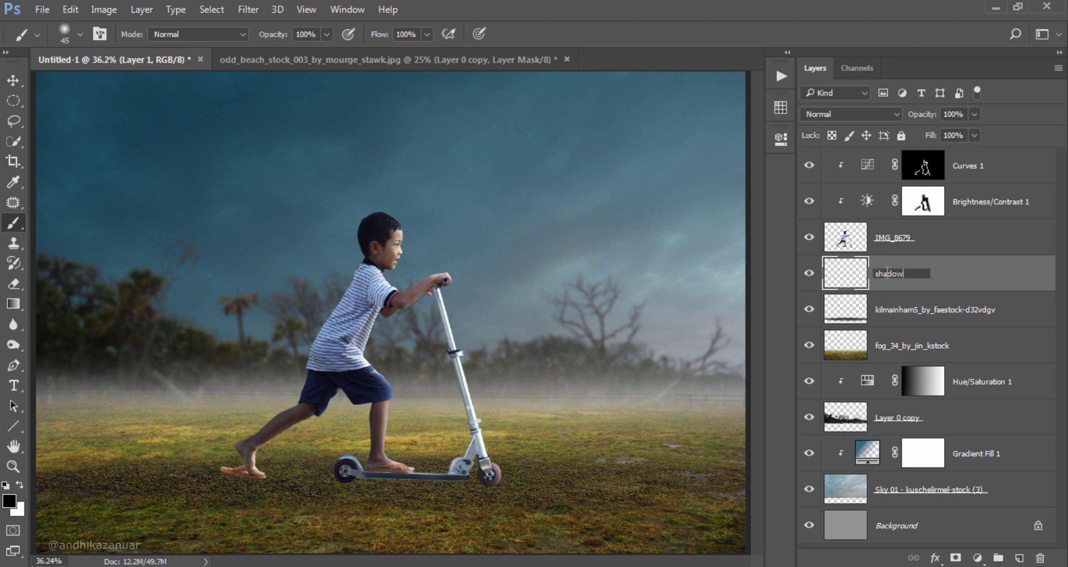
key(Return)
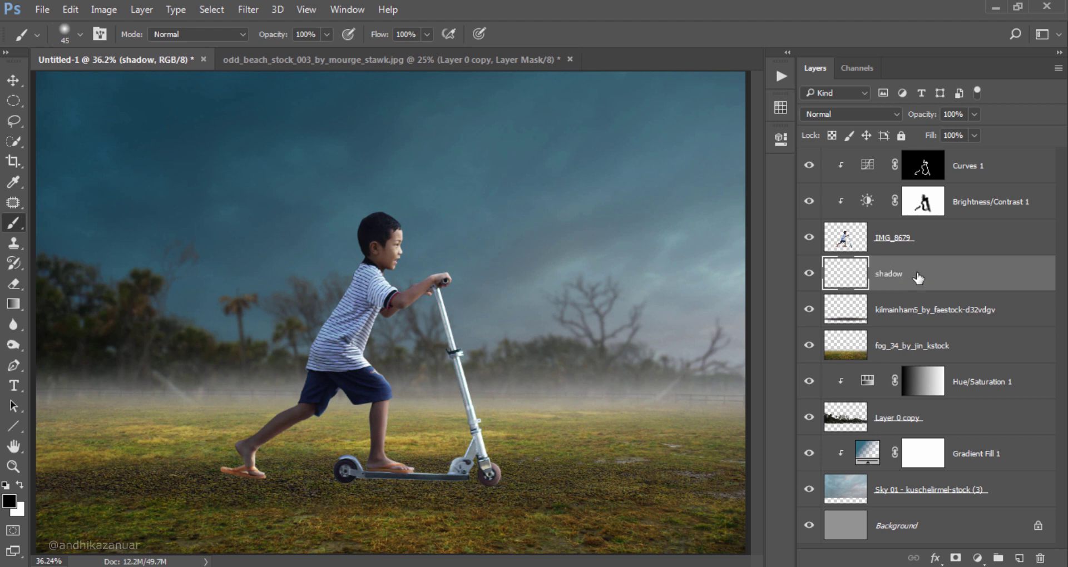
click(853, 115)
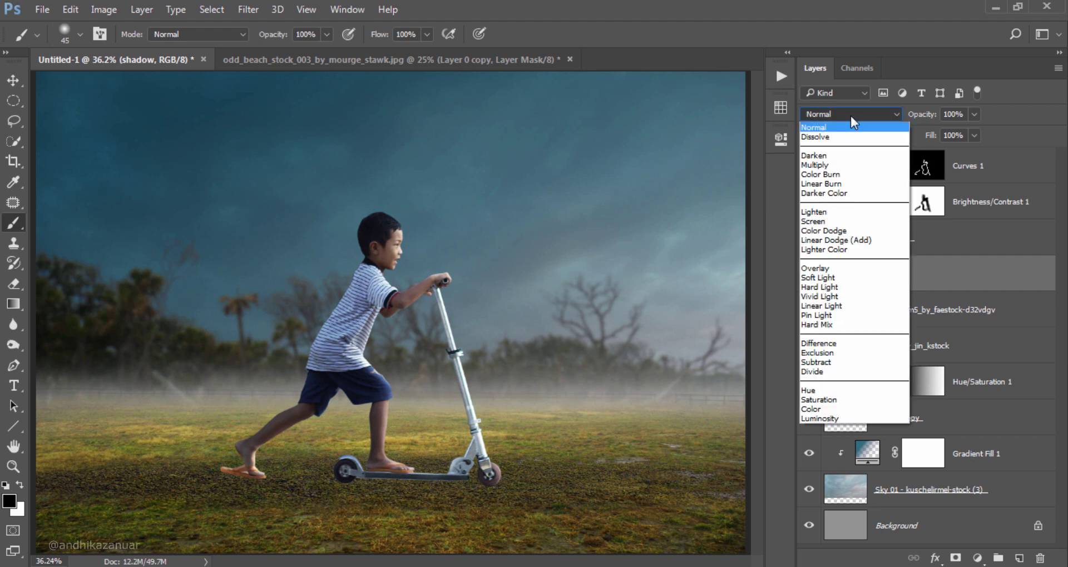
click(849, 278)
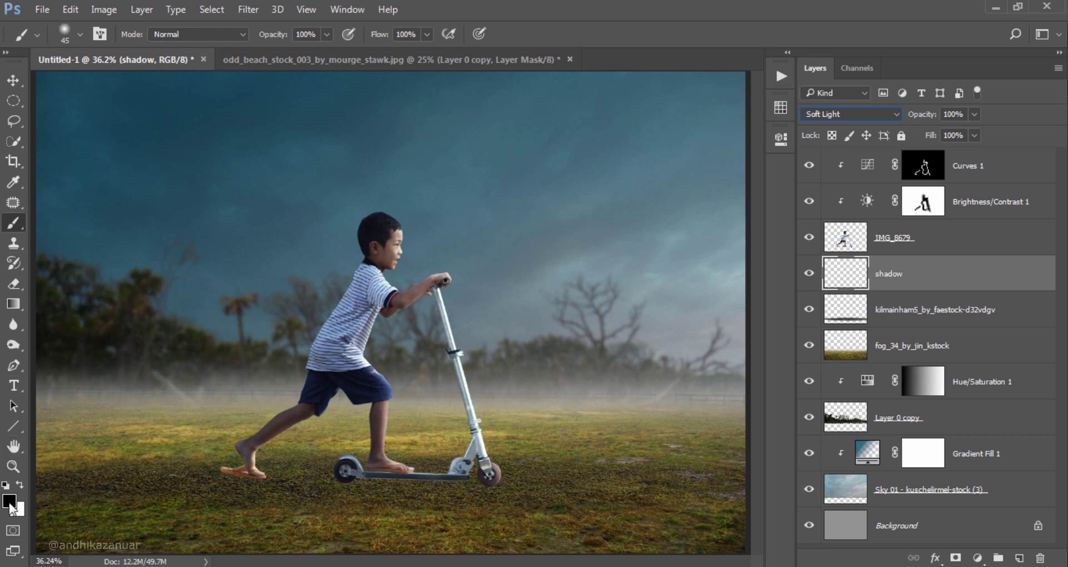
Paint faint 10% opacity shadows under the scooter and the boy's foot on the shadow layer.
click(327, 34)
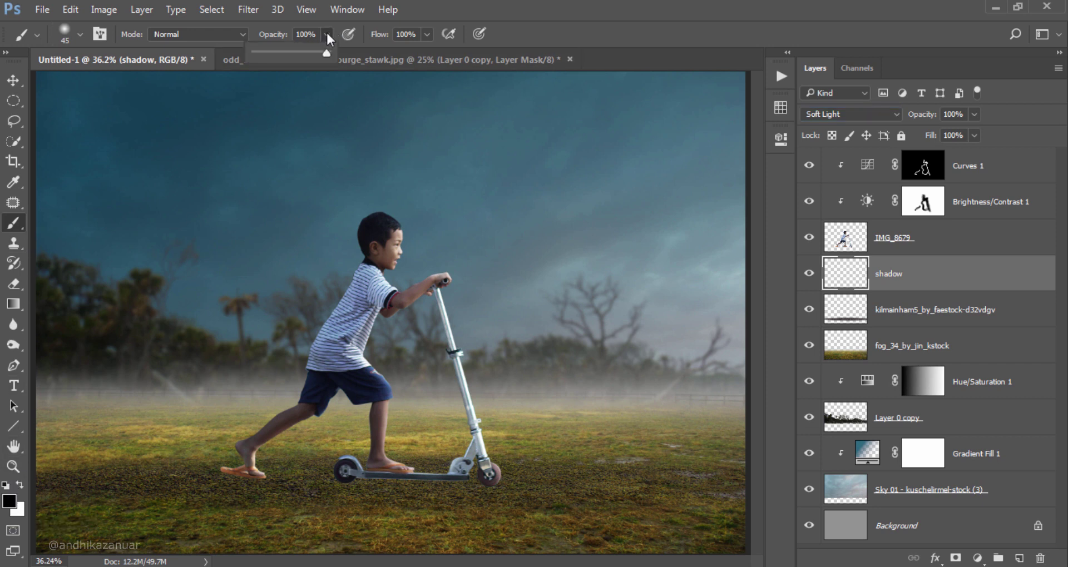
drag(262, 52, 262, 53)
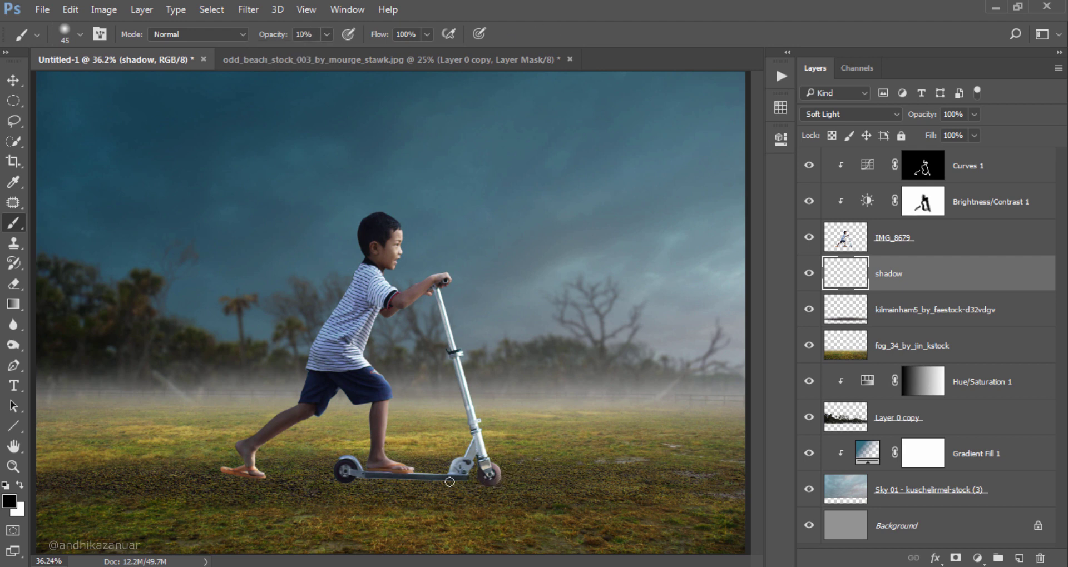
scroll(470, 473, up, 3)
scroll(479, 481, up, 1)
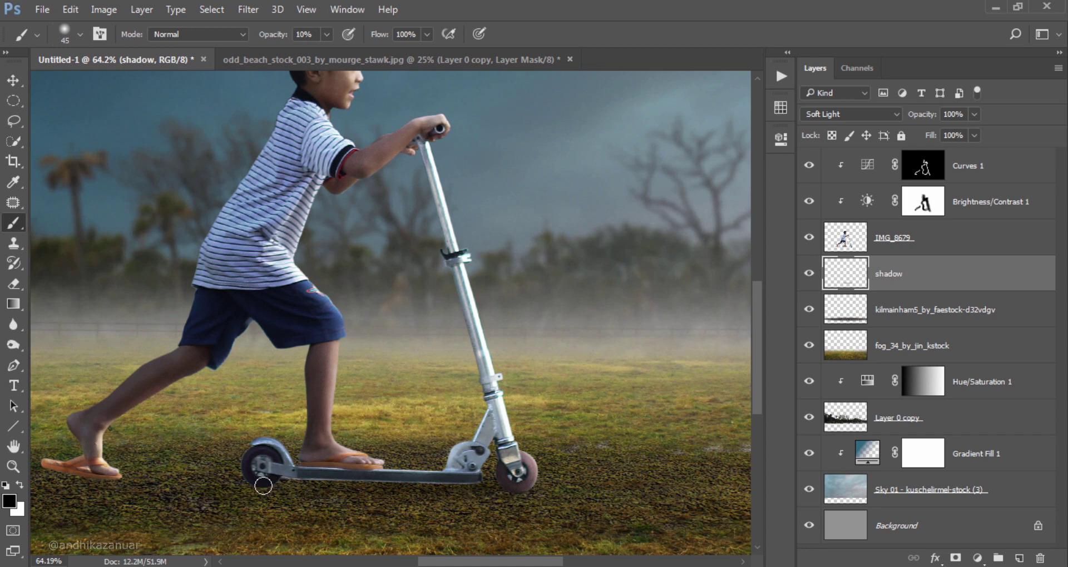
drag(126, 482, 247, 482)
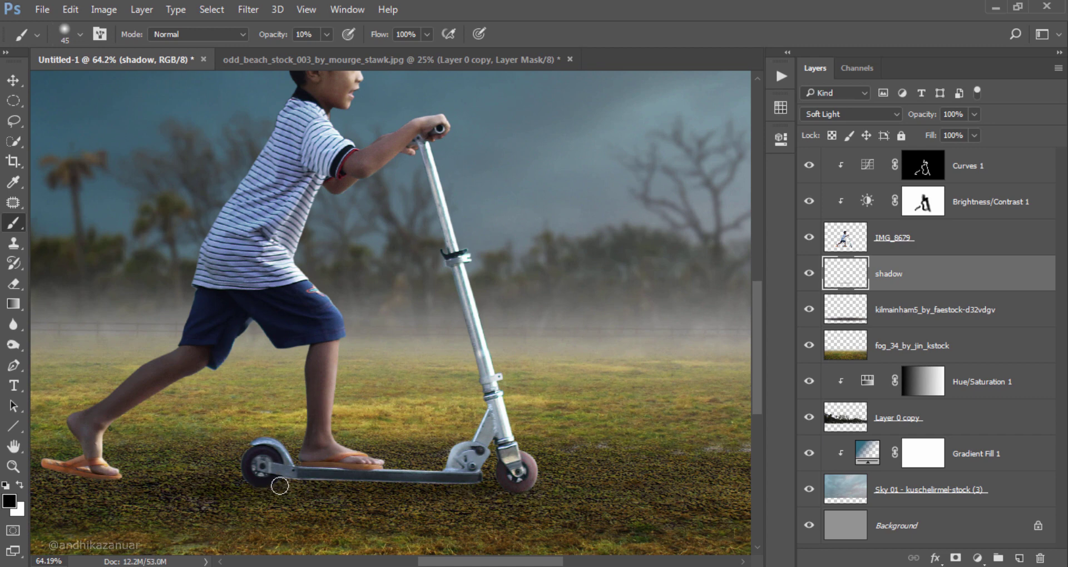
drag(365, 386, 430, 342)
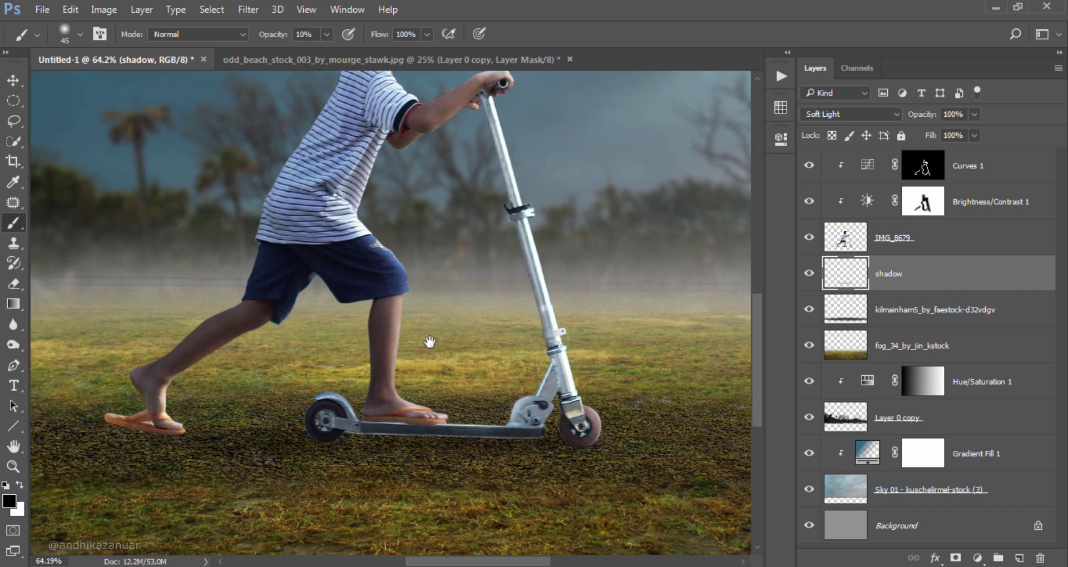
scroll(213, 437, down, 2)
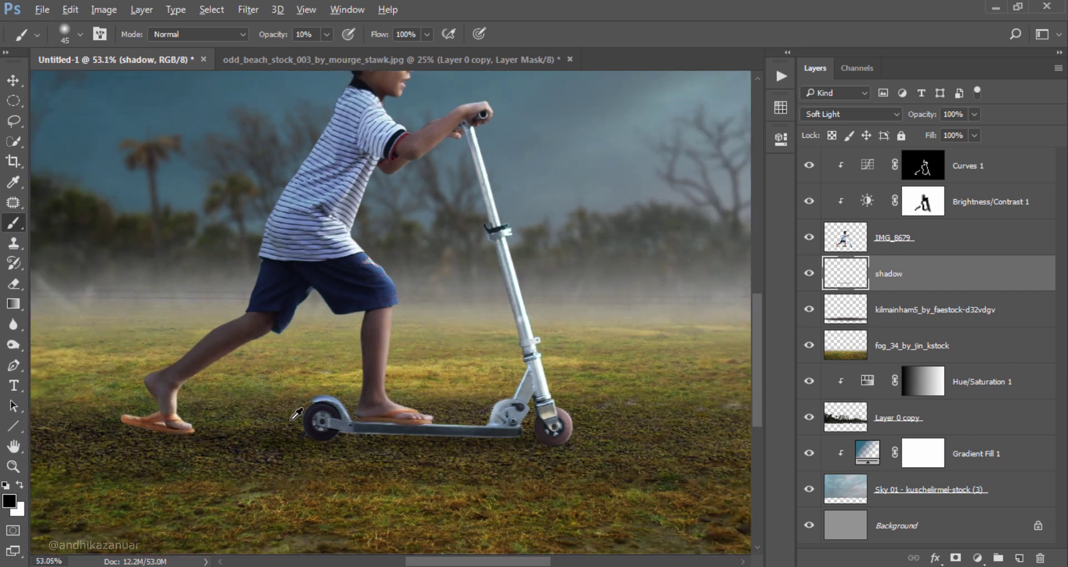
drag(96, 437, 202, 428)
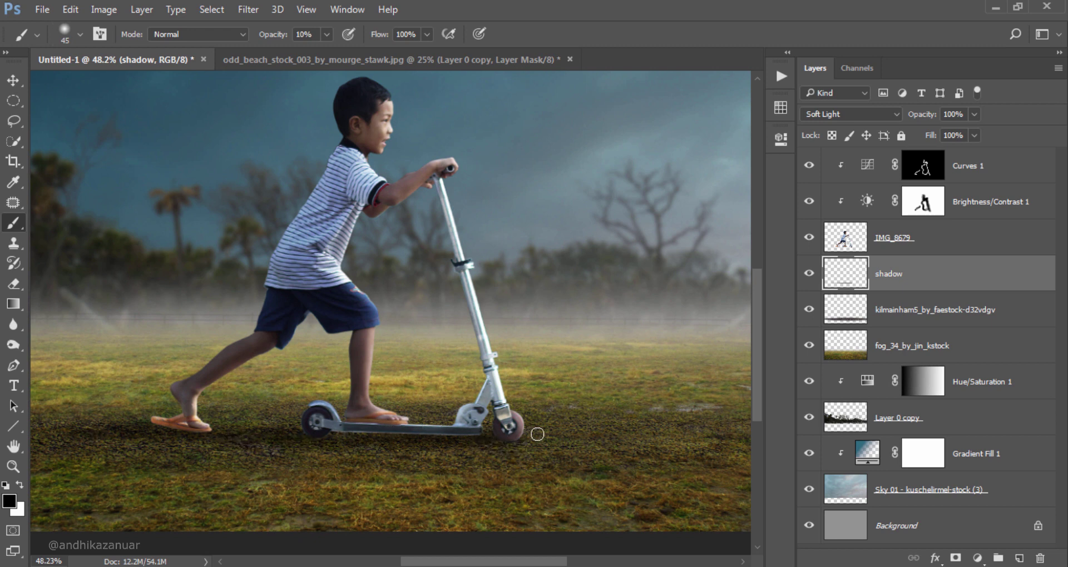
scroll(341, 457, down, 1)
scroll(341, 457, down, 1)
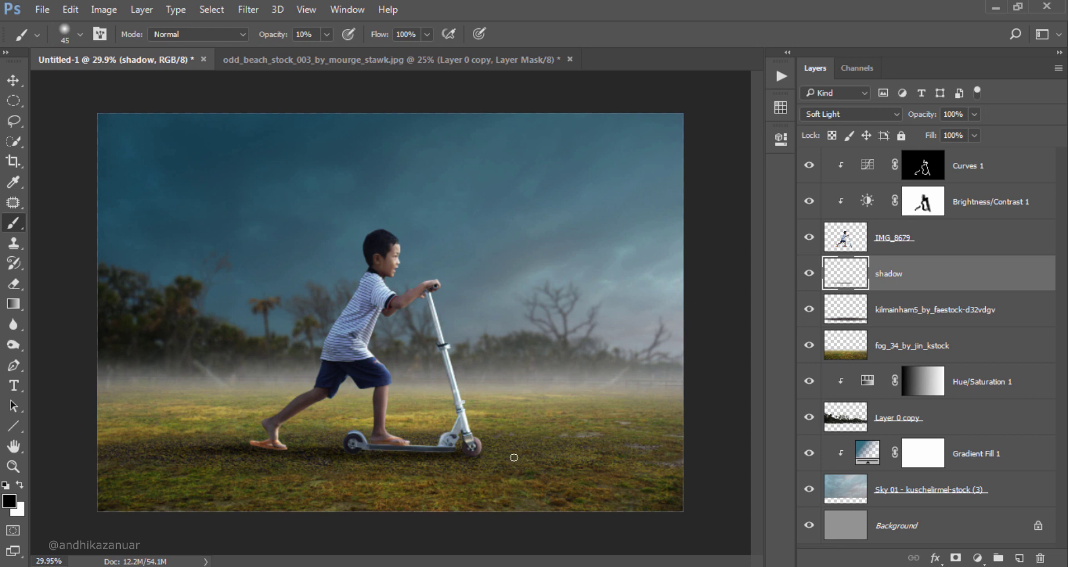
click(806, 276)
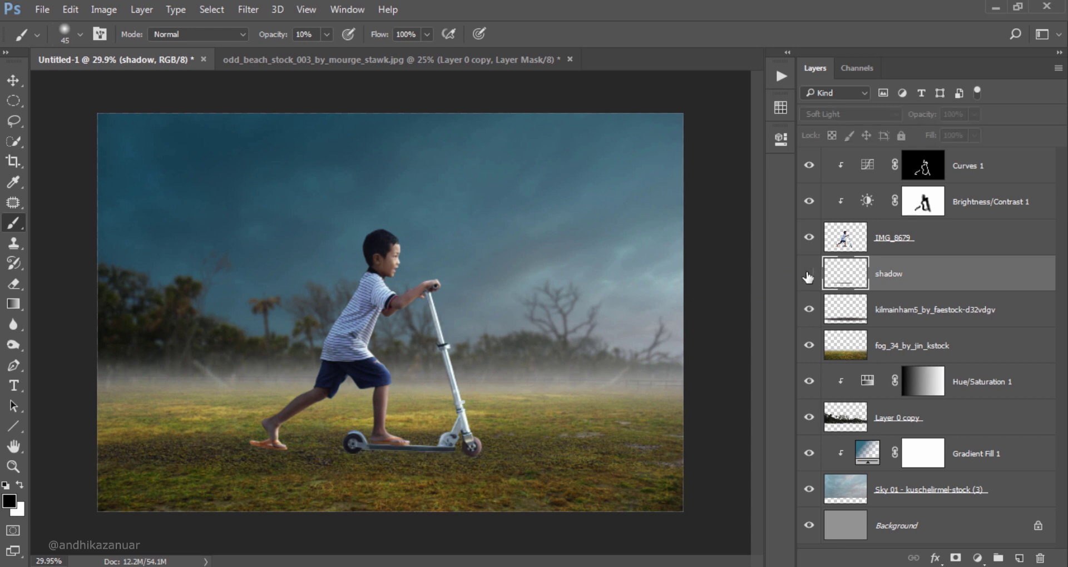
click(808, 277)
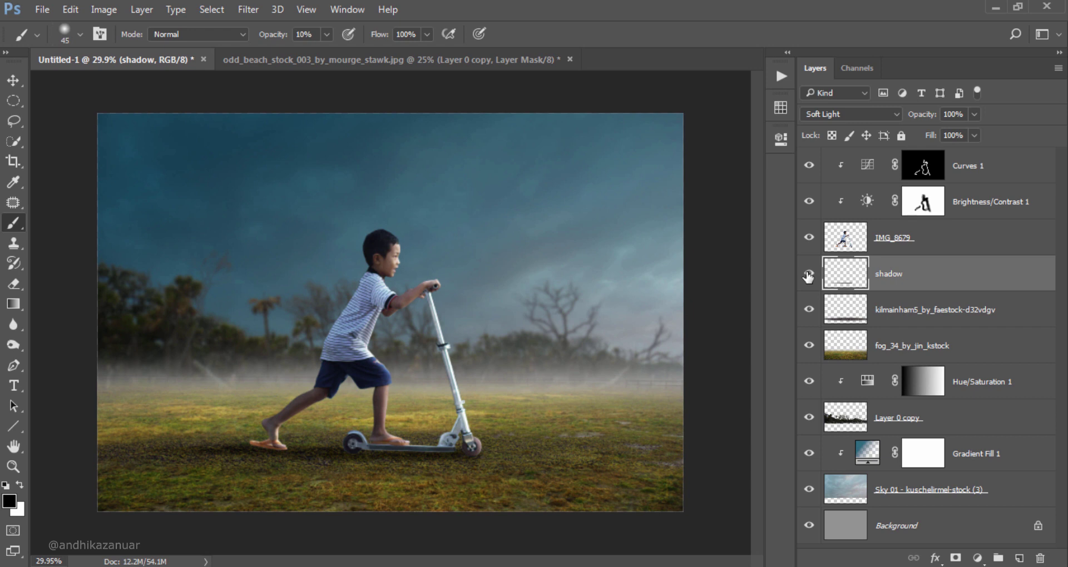
click(1013, 170)
Create a new top layer clipped to the boy and name it 'black'.
click(1019, 558)
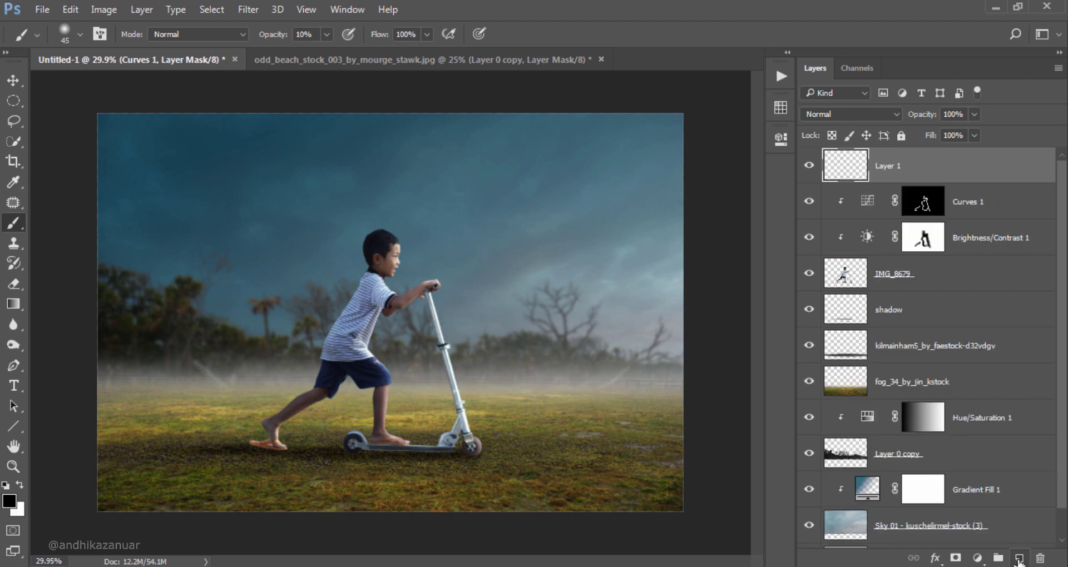
right_click(962, 172)
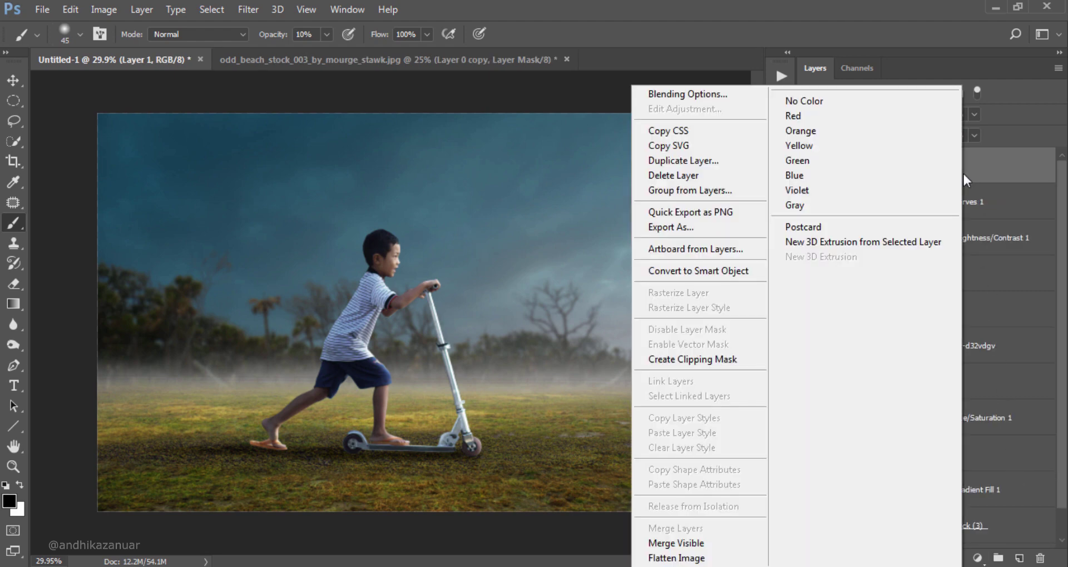
click(739, 361)
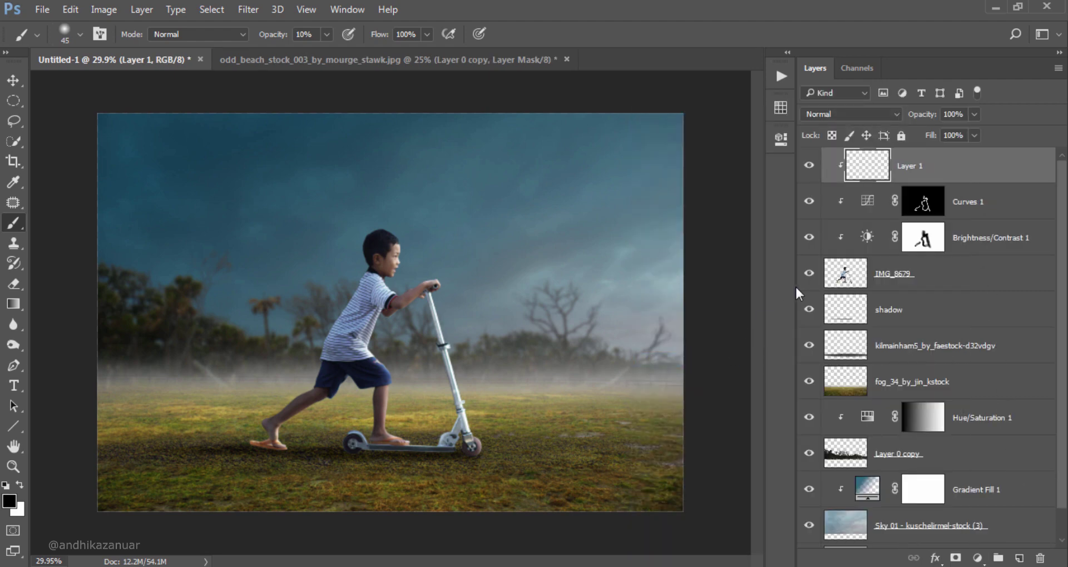
double_click(912, 167)
text(bla)
text(c)
text(k)
key(Return)
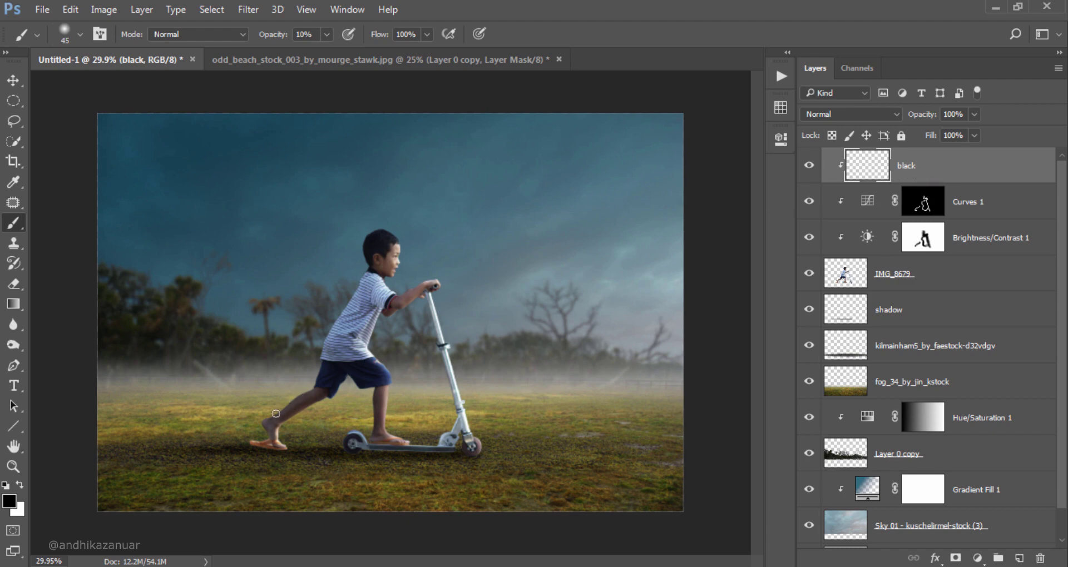
Paint faint black shading with a 72 px brush under the scooter deck and front wheel.
alt+right_click(253, 442)
scroll(257, 444, up, 2)
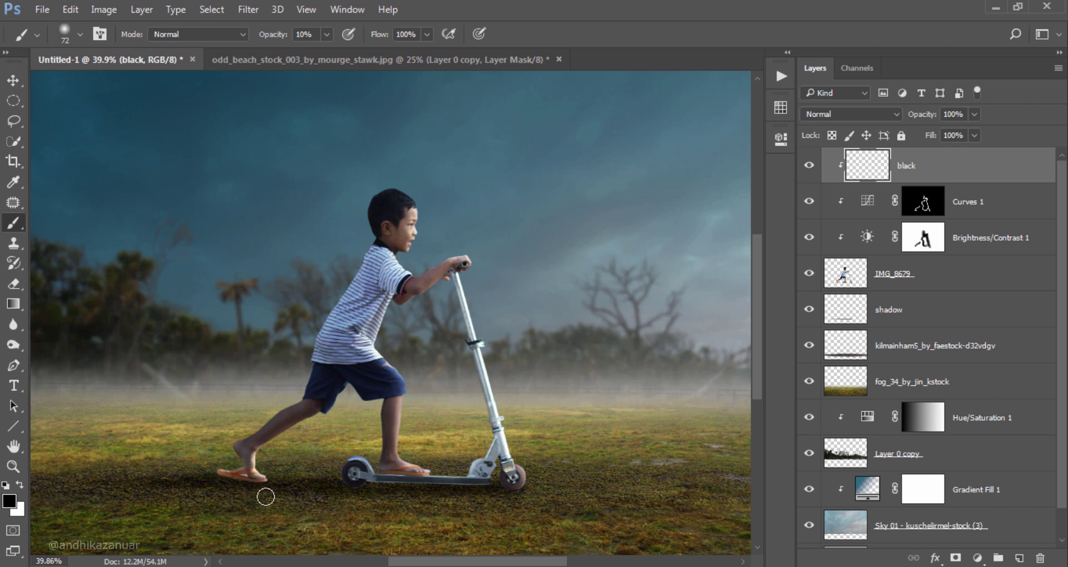
drag(348, 495, 490, 487)
drag(385, 486, 490, 462)
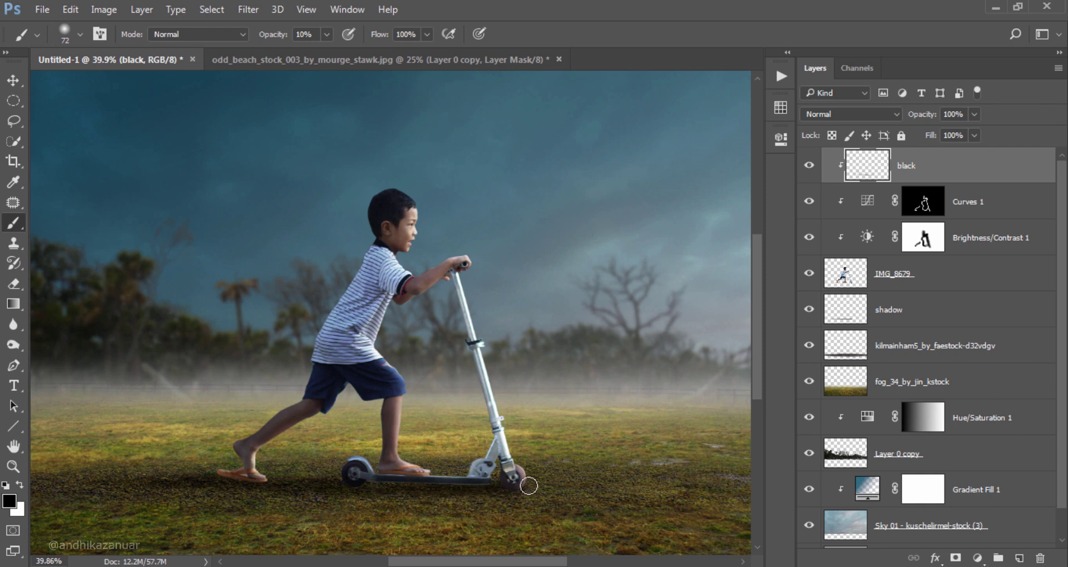
click(808, 166)
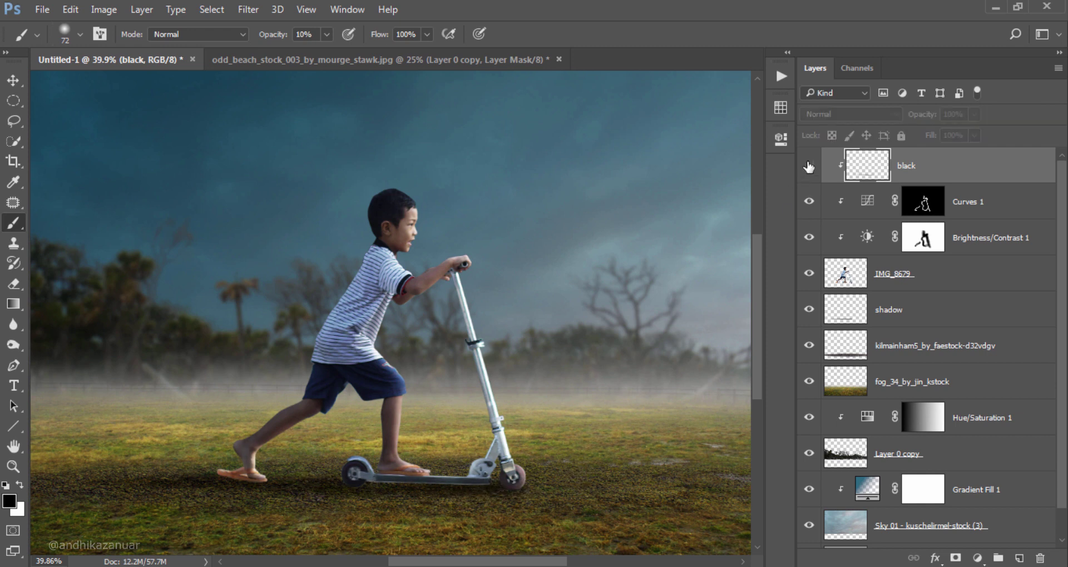
click(809, 165)
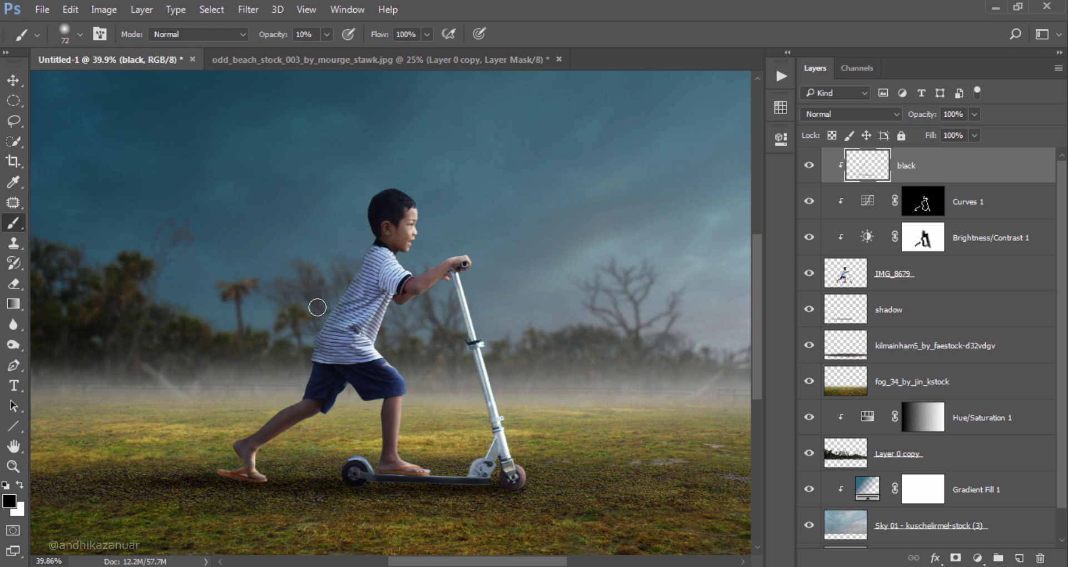
right_click(291, 192)
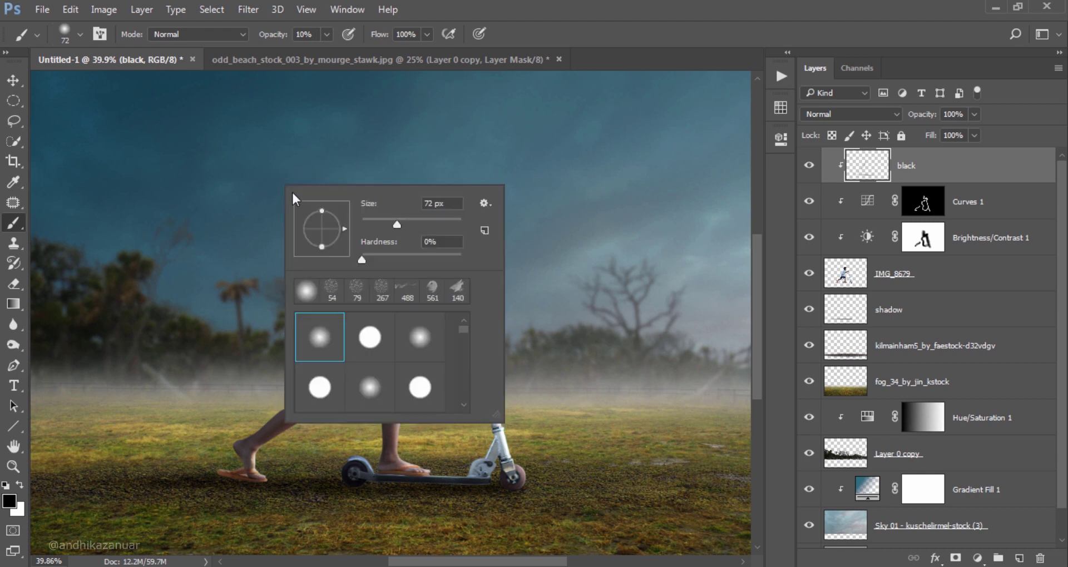
drag(422, 224, 423, 224)
key(Return)
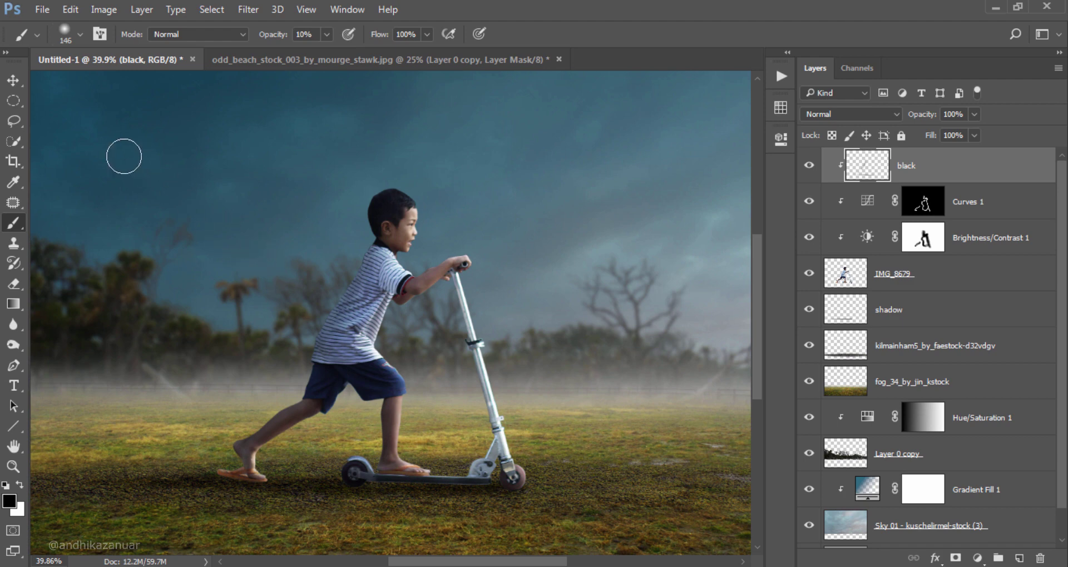
click(15, 80)
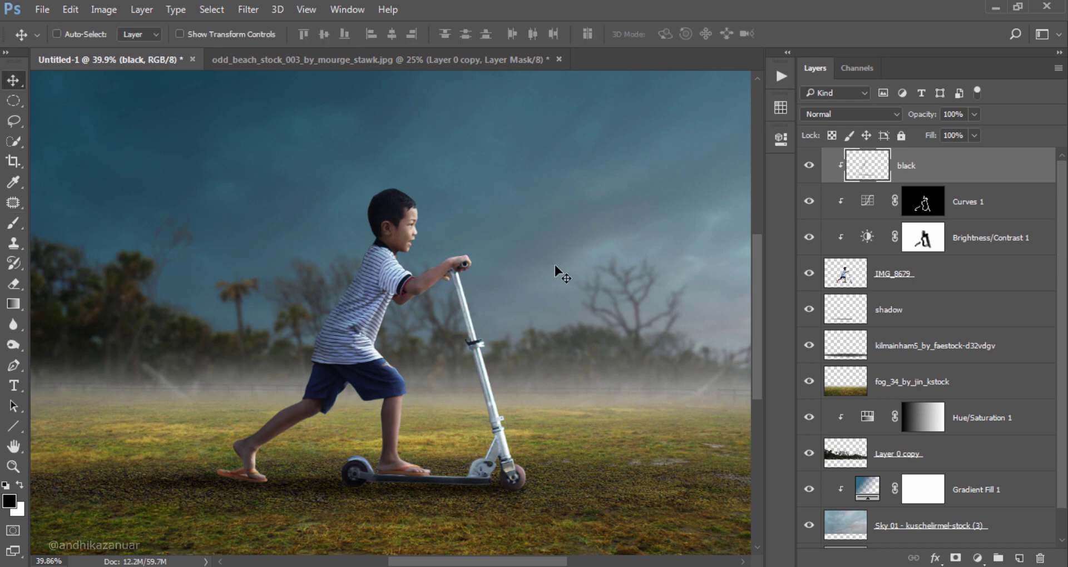
Group the black, Curves 1, Brightness/Contrast 1 and IMG_8679 layers into a group named 'child'.
key(ctrl+minus)
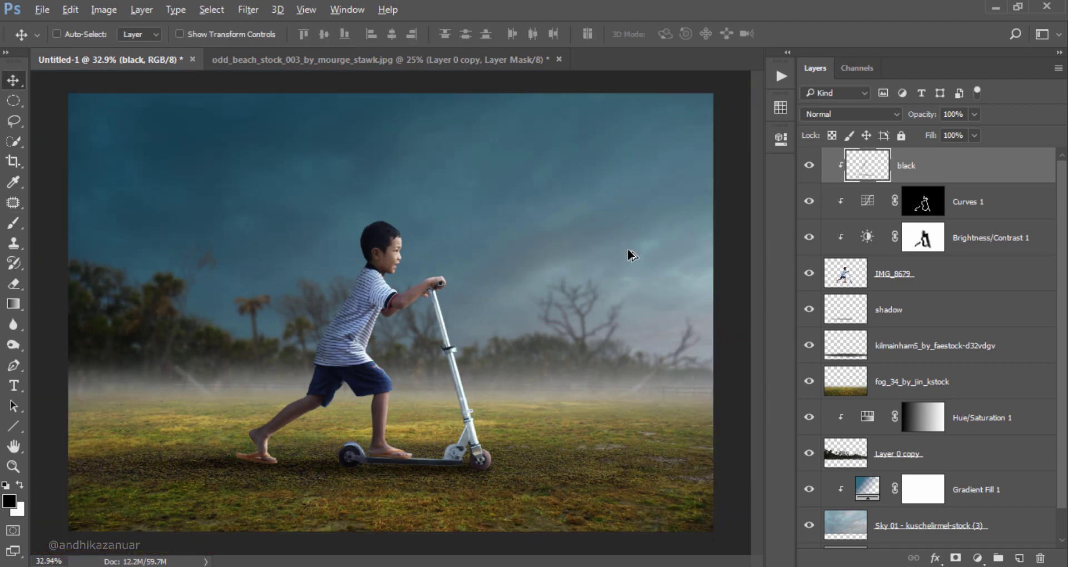
key(shift)
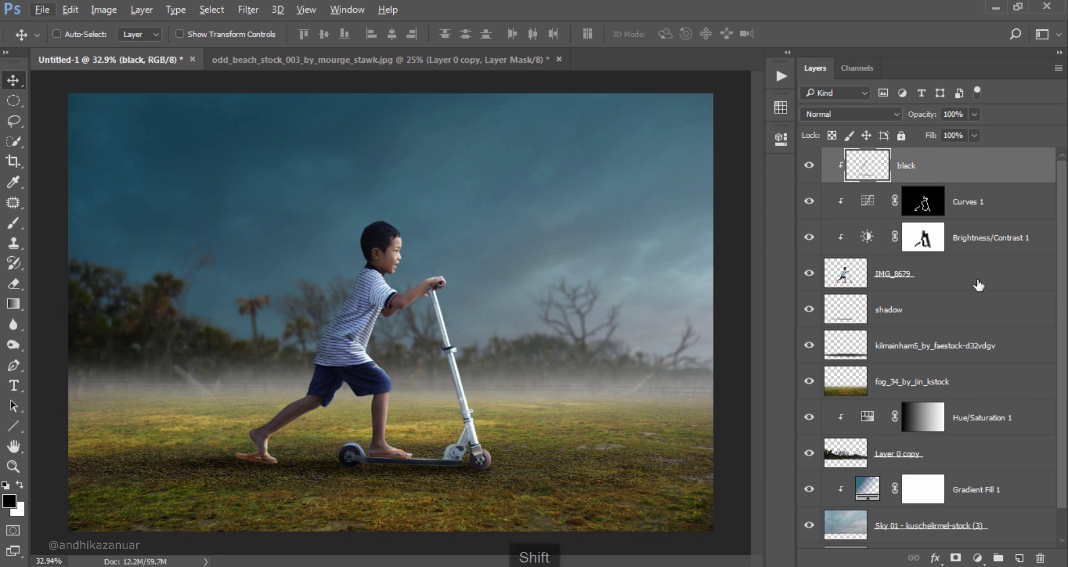
shift+click(978, 285)
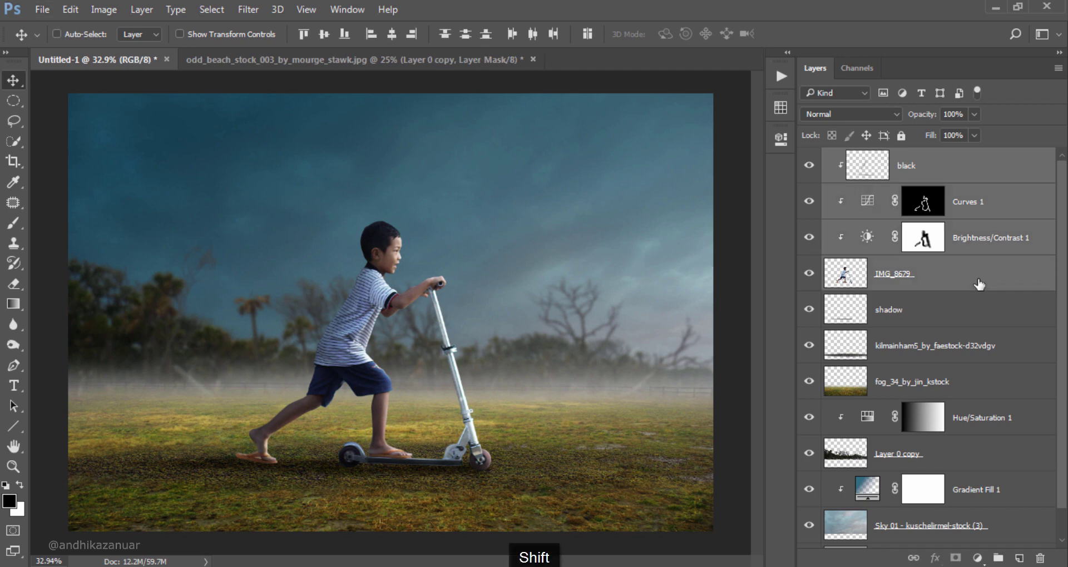
right_click(1029, 284)
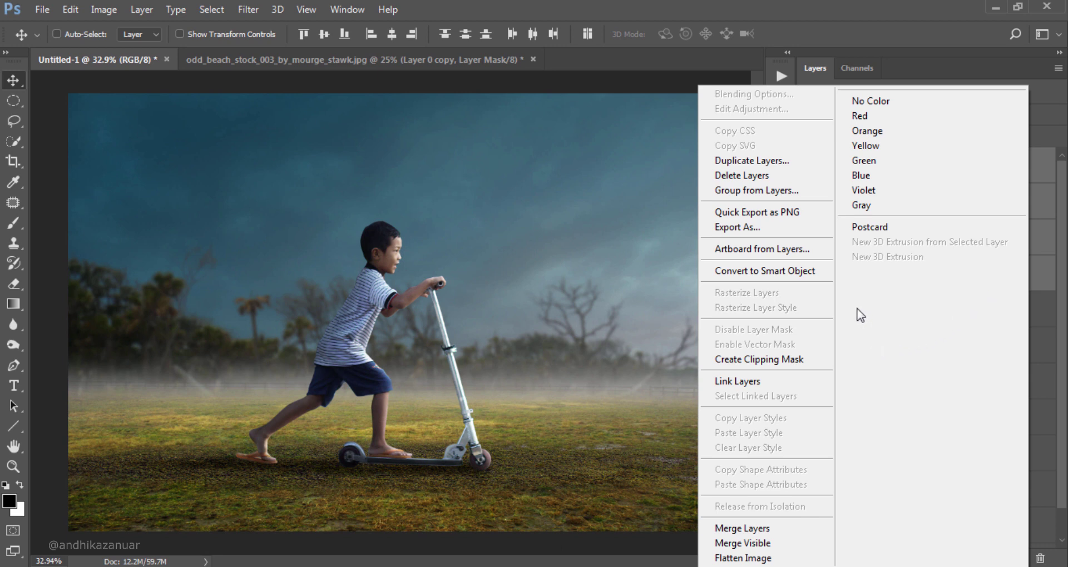
click(777, 192)
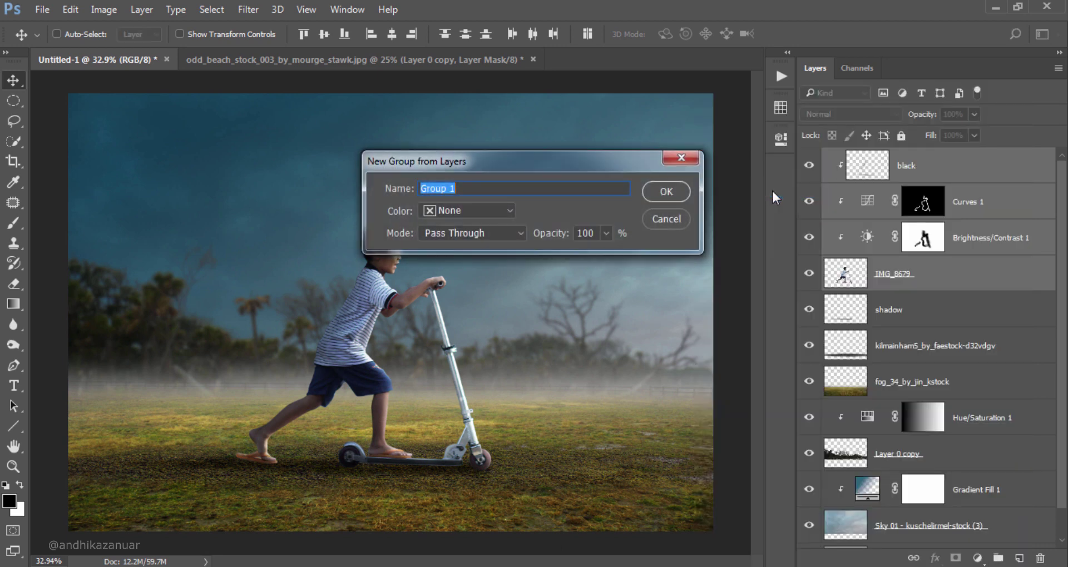
text(chi)
text(ld)
click(680, 193)
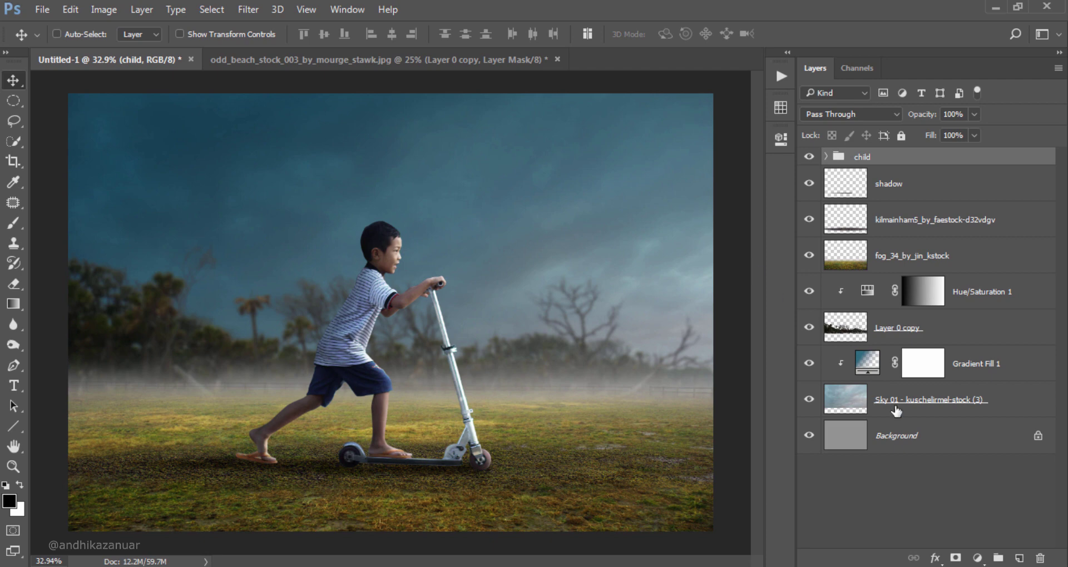
Add a top Brightness/Contrast adjustment with Brightness 19 and Contrast 18.
click(977, 559)
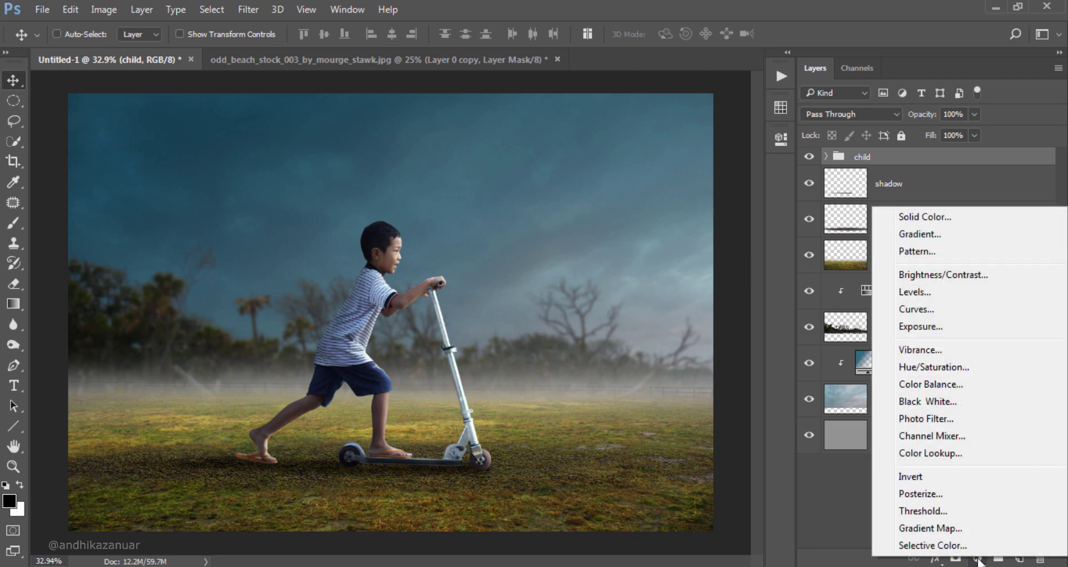
click(971, 275)
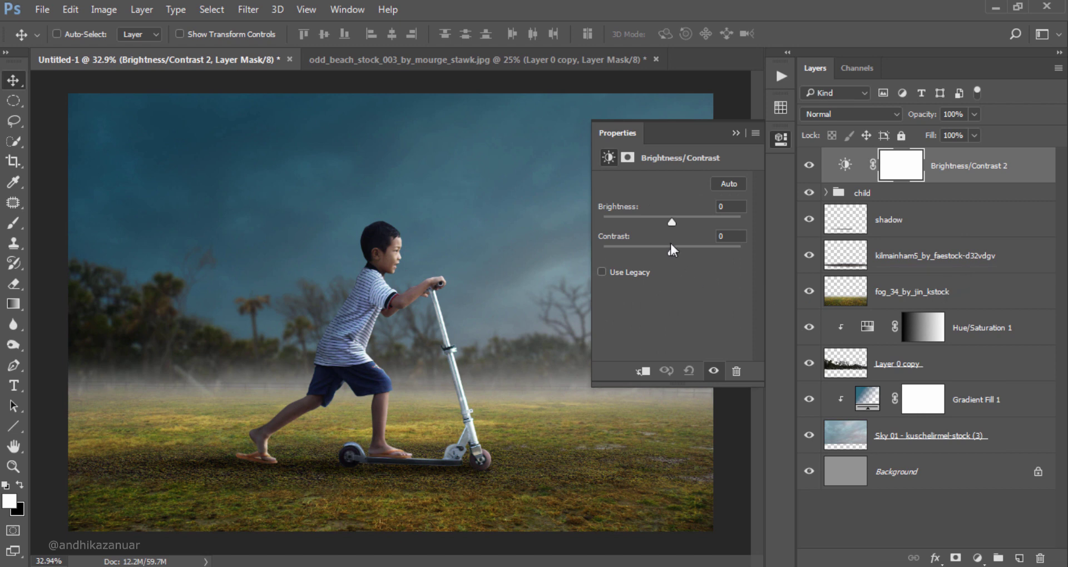
drag(671, 225, 678, 226)
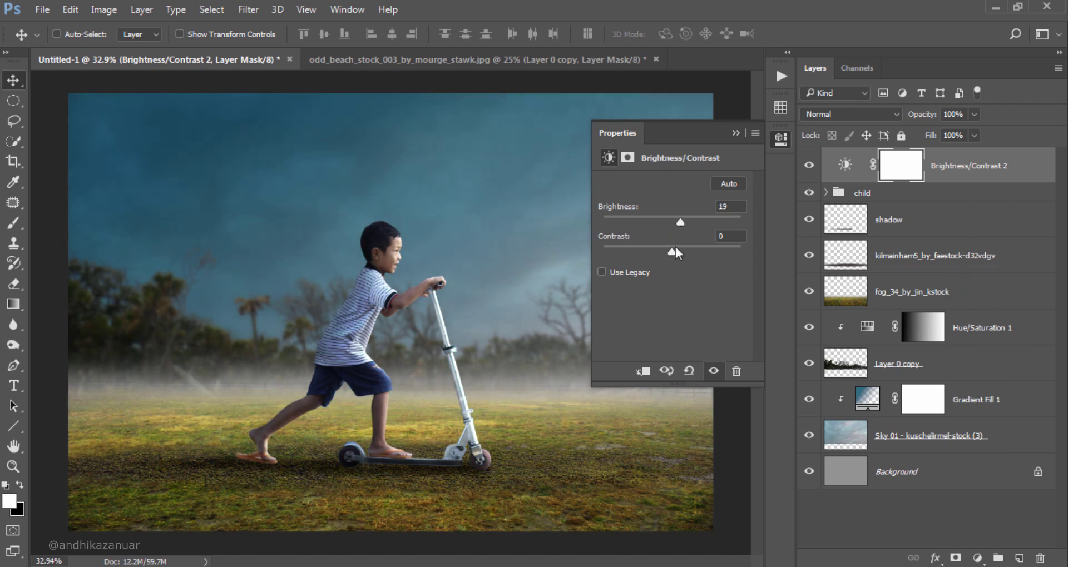
drag(671, 252, 681, 251)
click(978, 558)
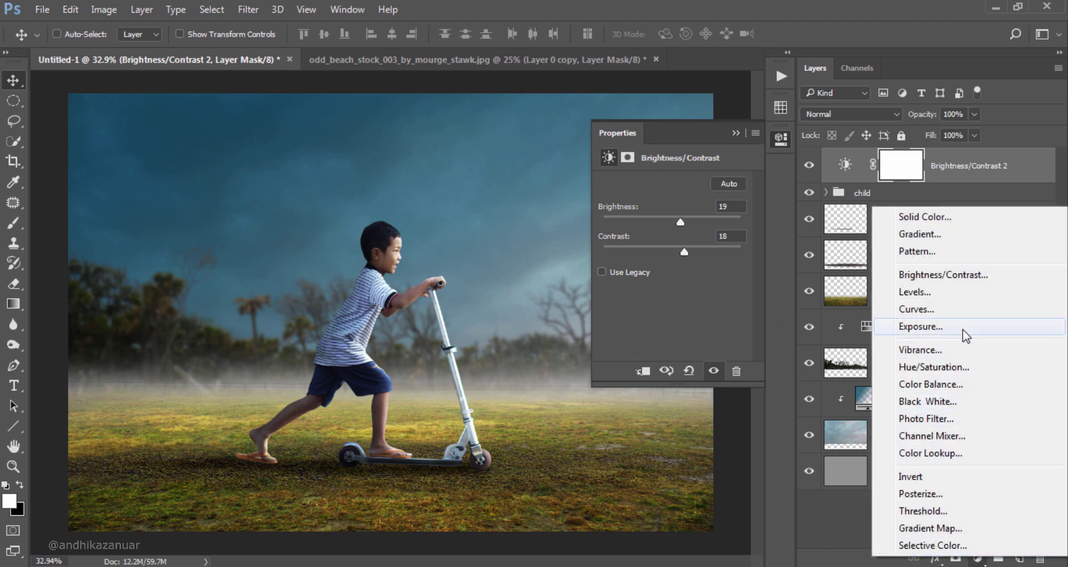
Add a top Levels adjustment with the output black level raised to 10.
click(963, 292)
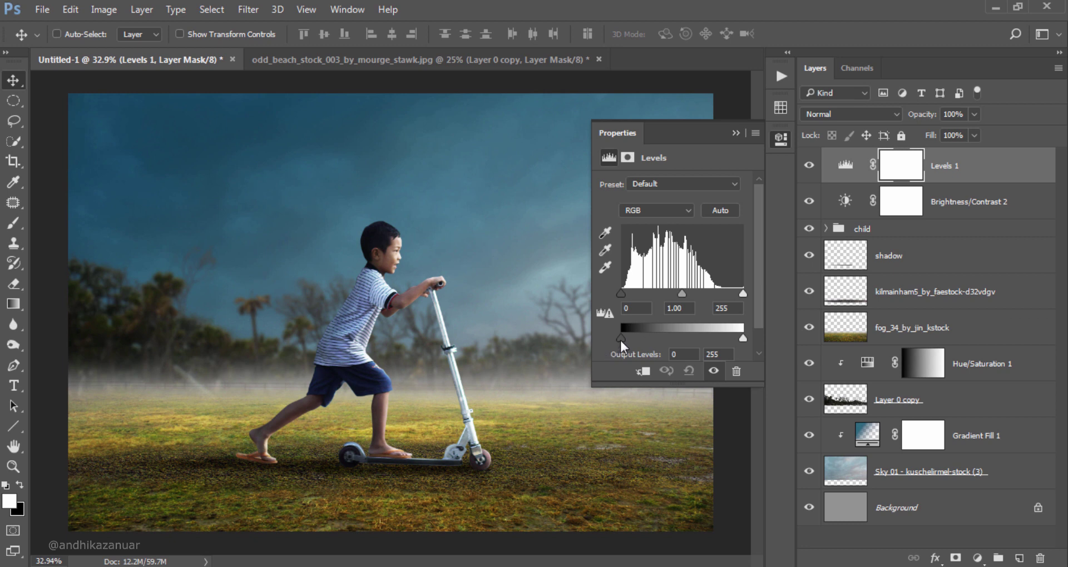
drag(621, 340, 627, 343)
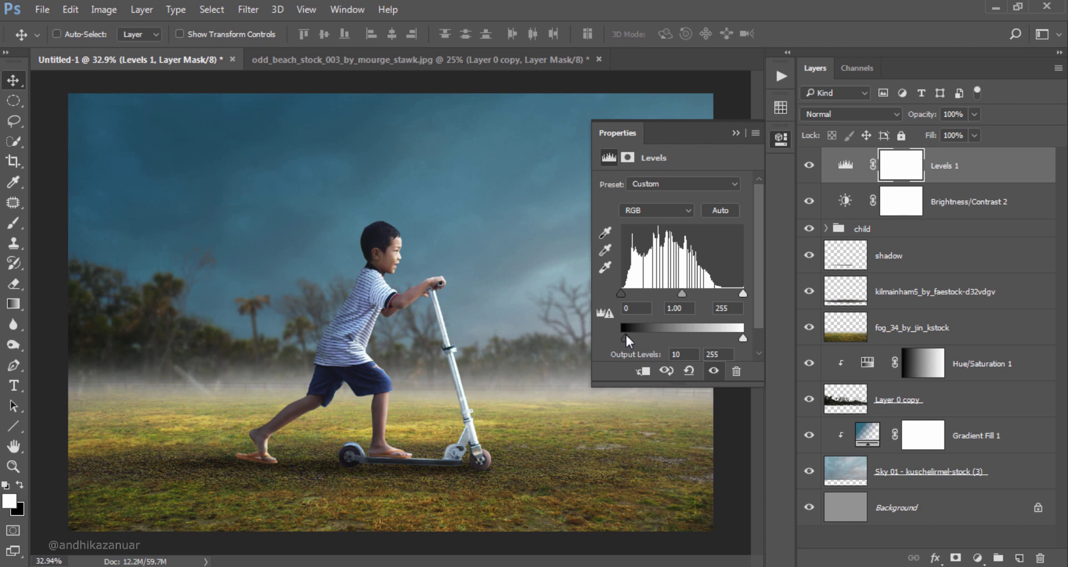
click(778, 143)
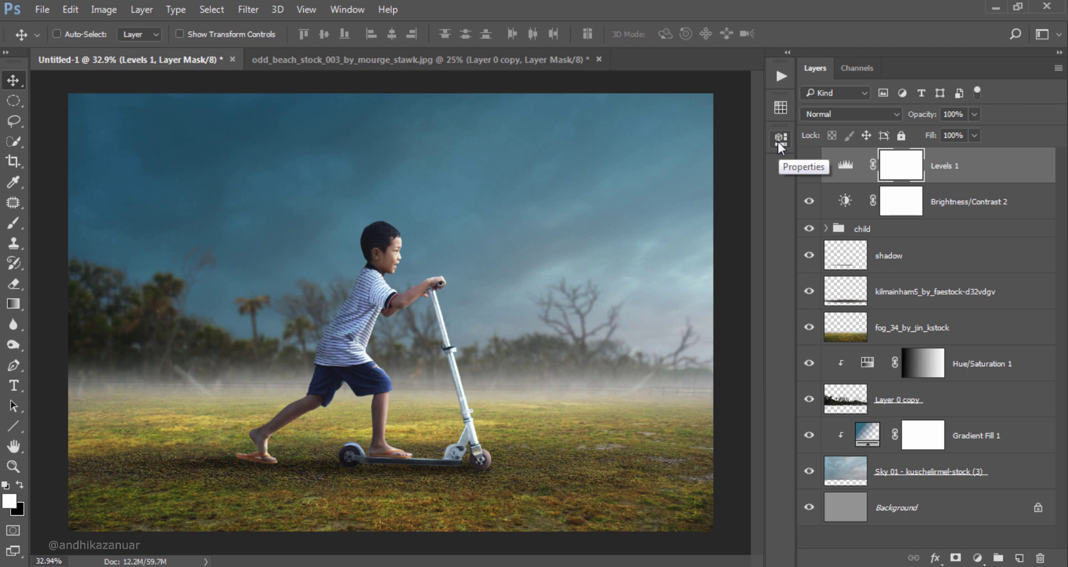
click(979, 558)
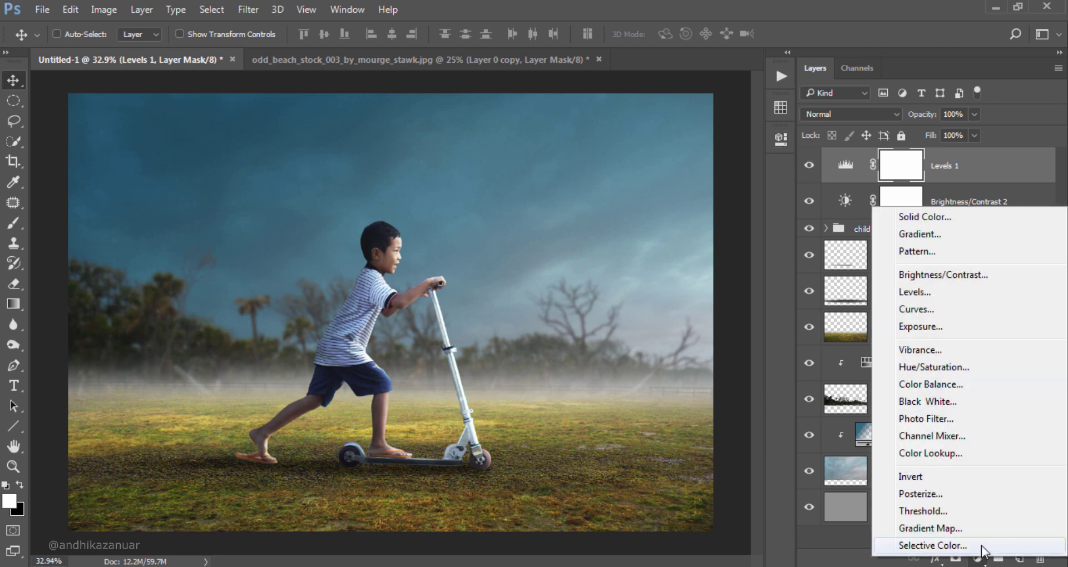
Add a Photo Filter adjustment layer using the Orange filter at 51% density.
click(971, 420)
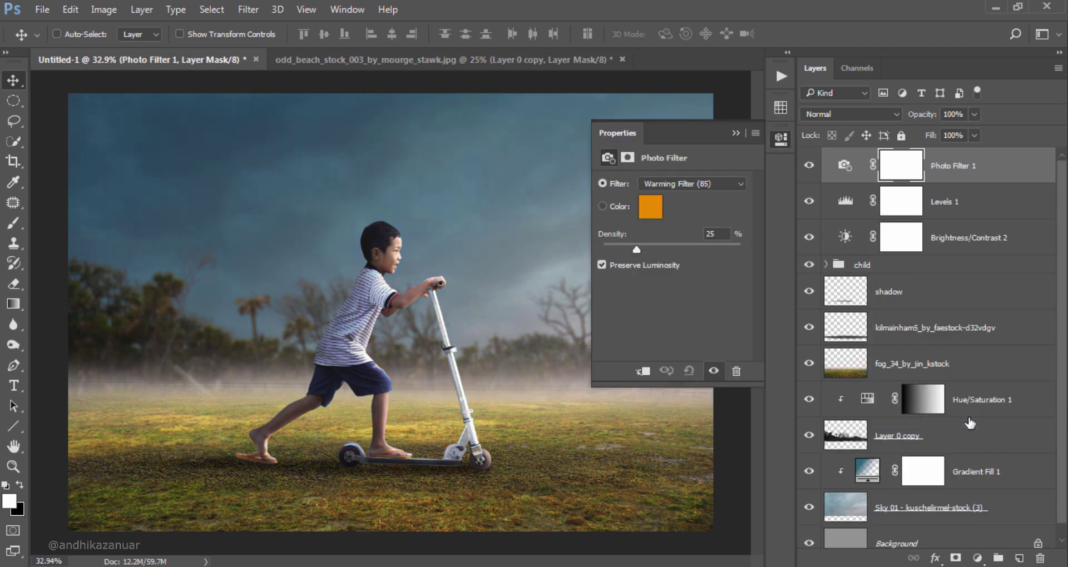
click(685, 183)
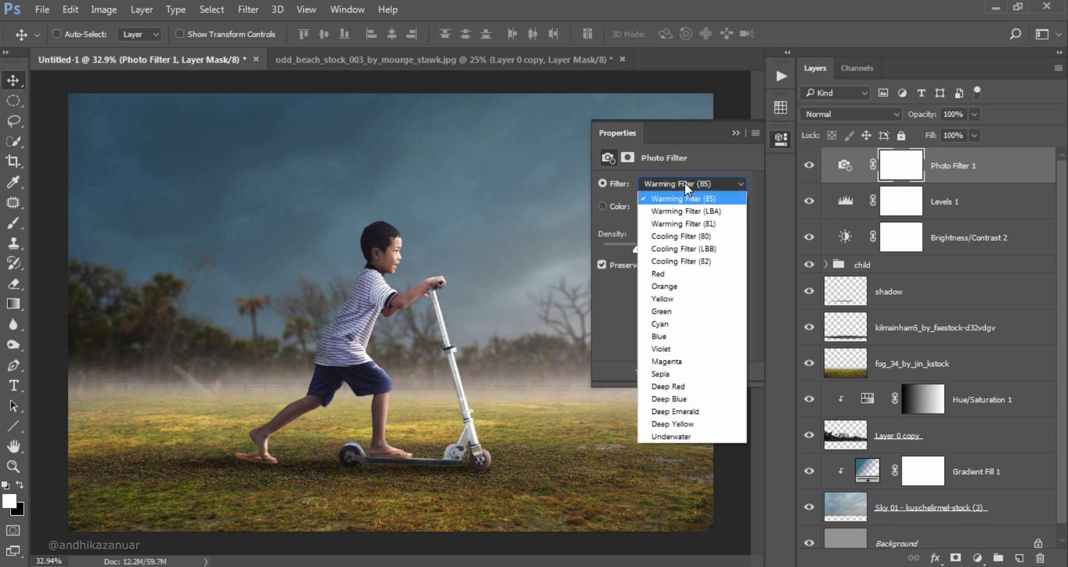
click(687, 286)
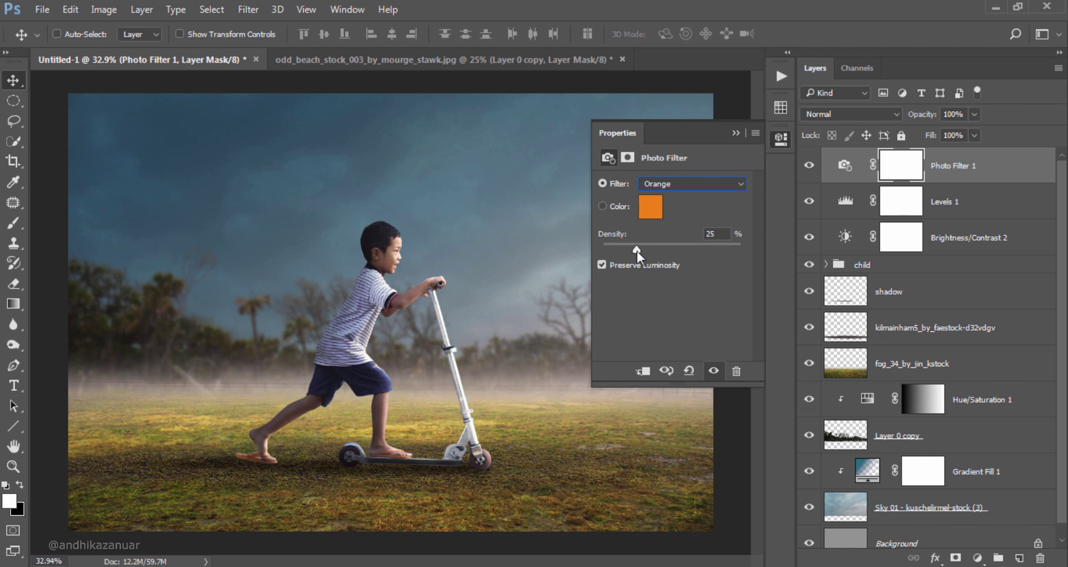
drag(655, 251, 672, 254)
click(777, 143)
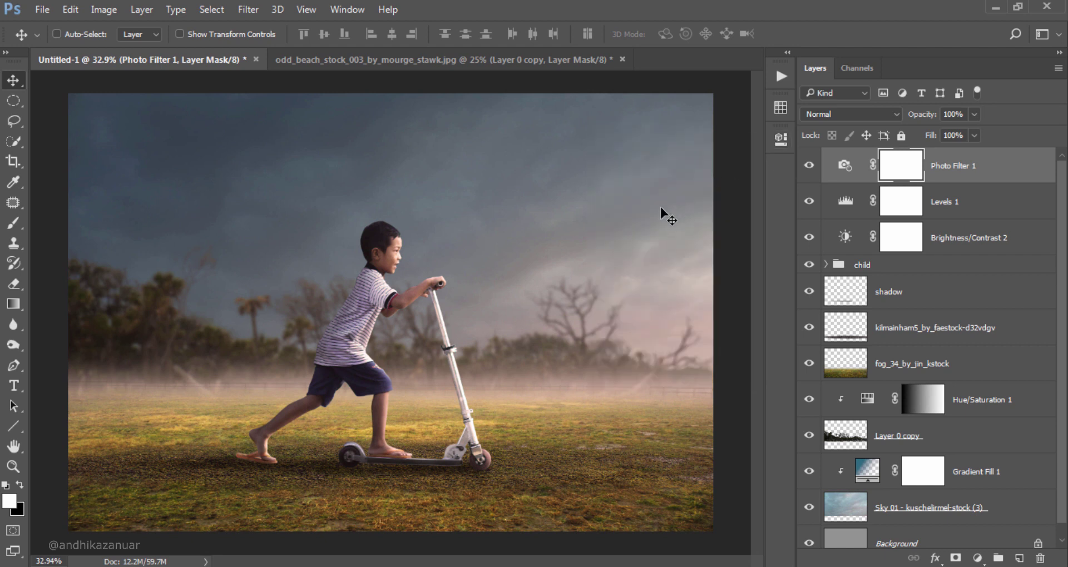